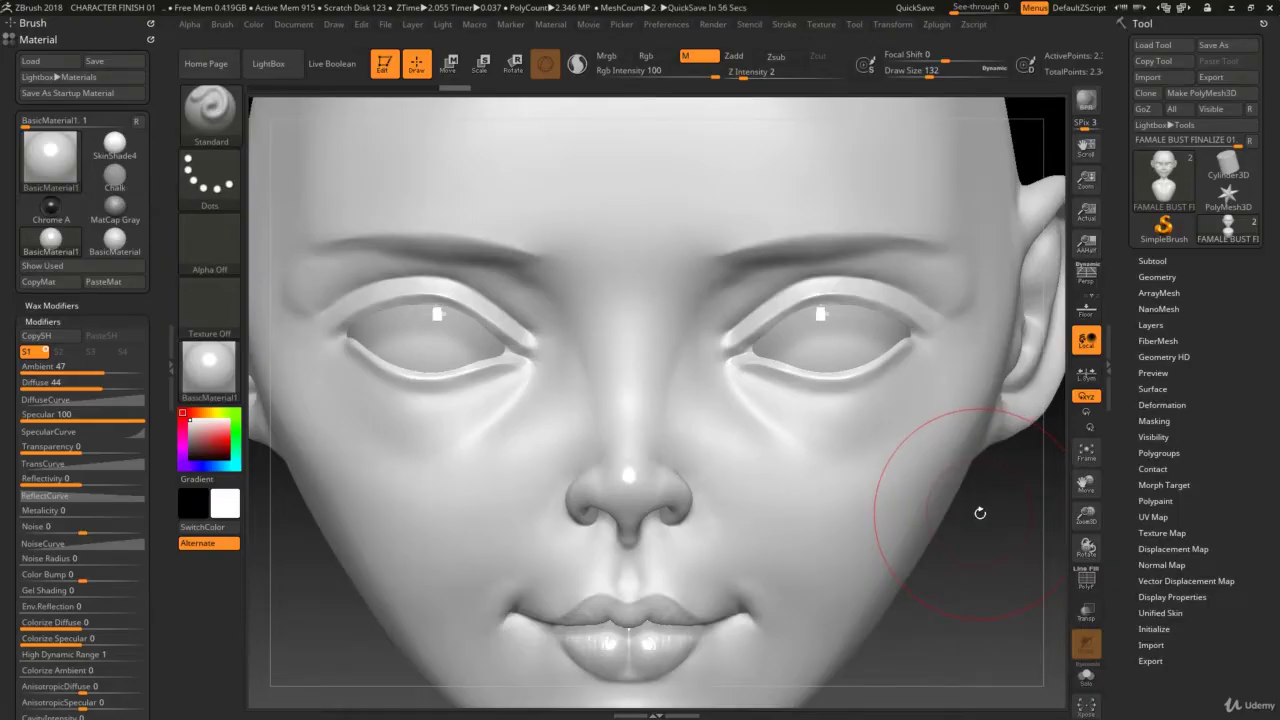
Step: Test a Color Spray stroke with Alpha 40 at brush size 51, then undo the test strokes
key("s")
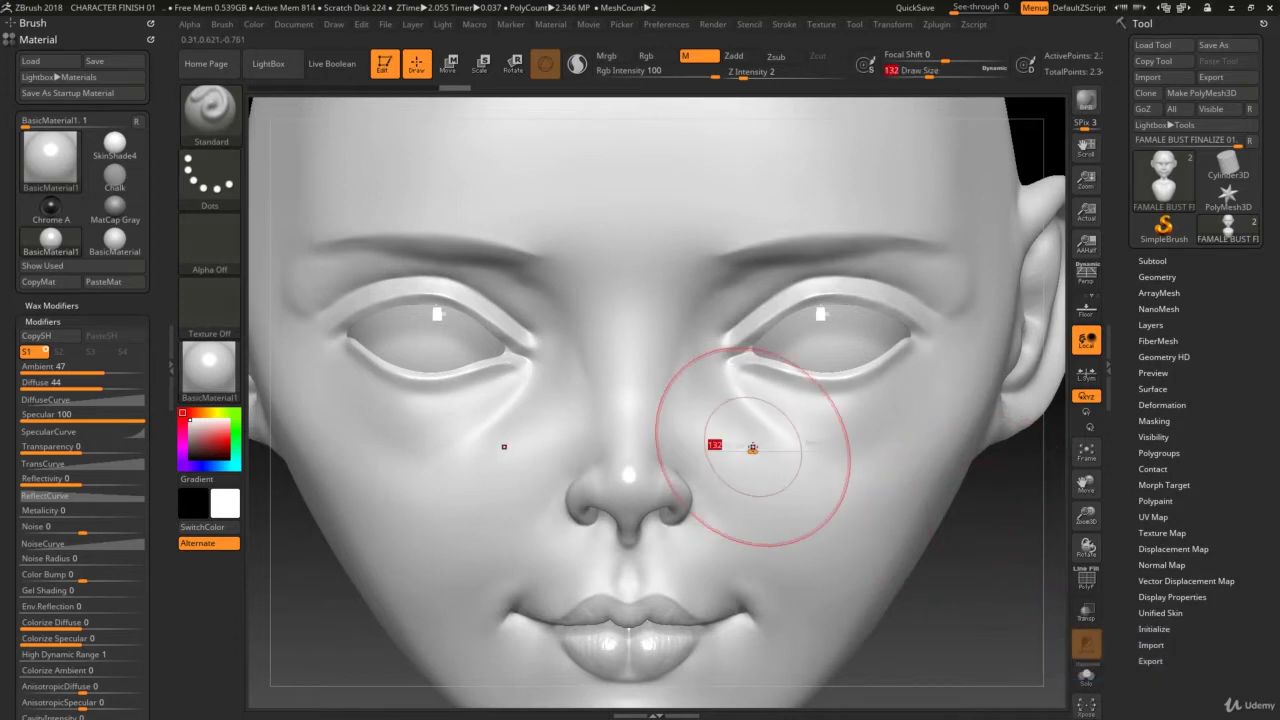
left_click(741, 450)
right_click_drag(741, 450, 560, 260)
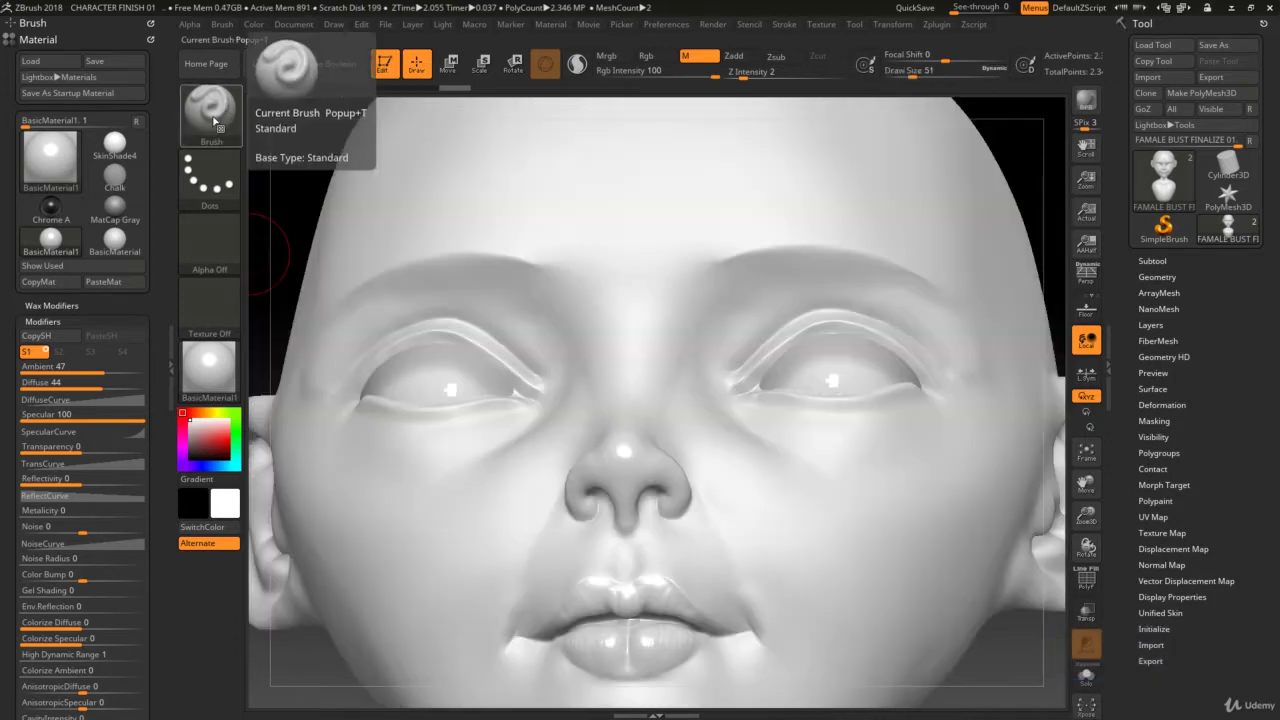
left_click(227, 178)
left_click(486, 194)
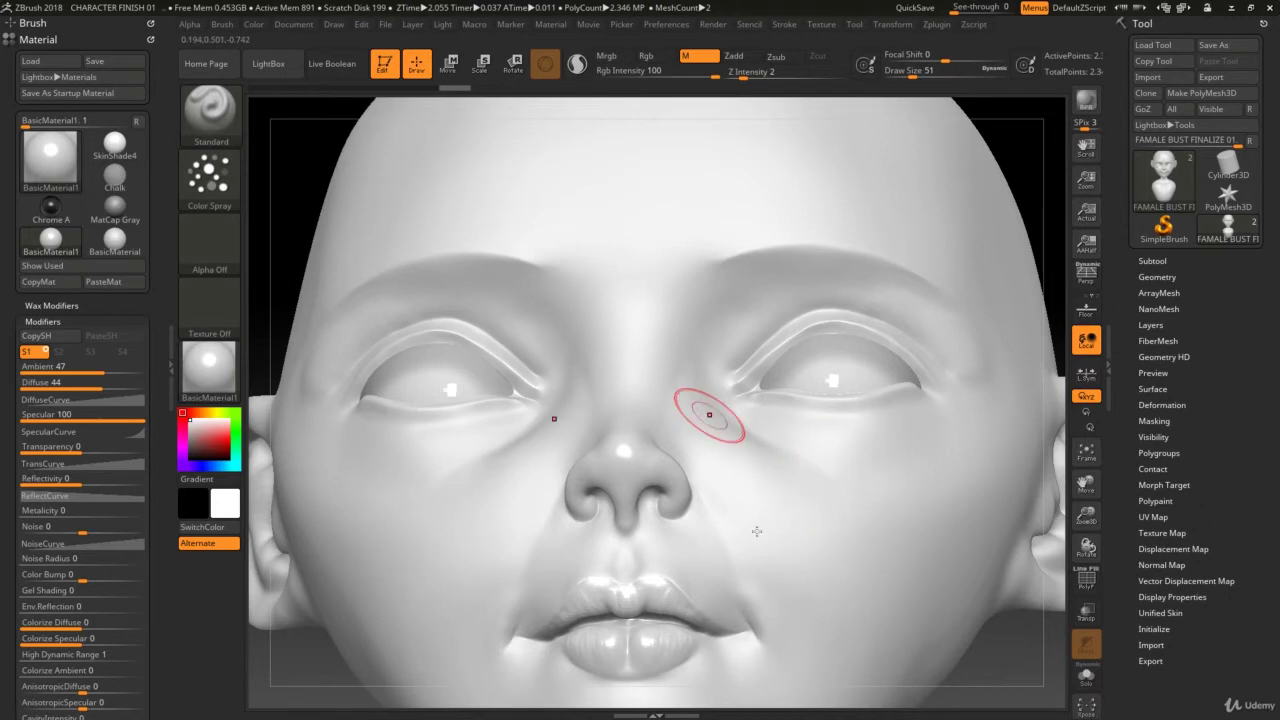
left_click_drag(790, 520, 700, 508)
left_click(209, 240)
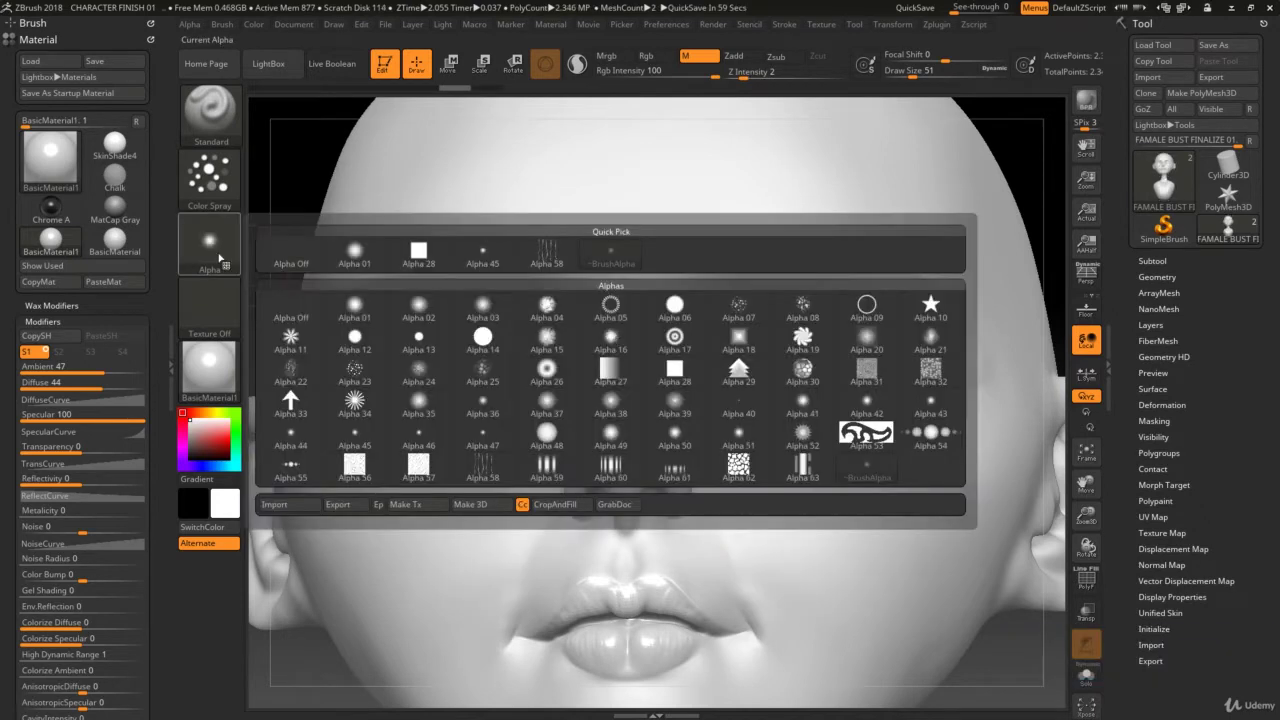
left_click(738, 404)
key("ctrl+z")
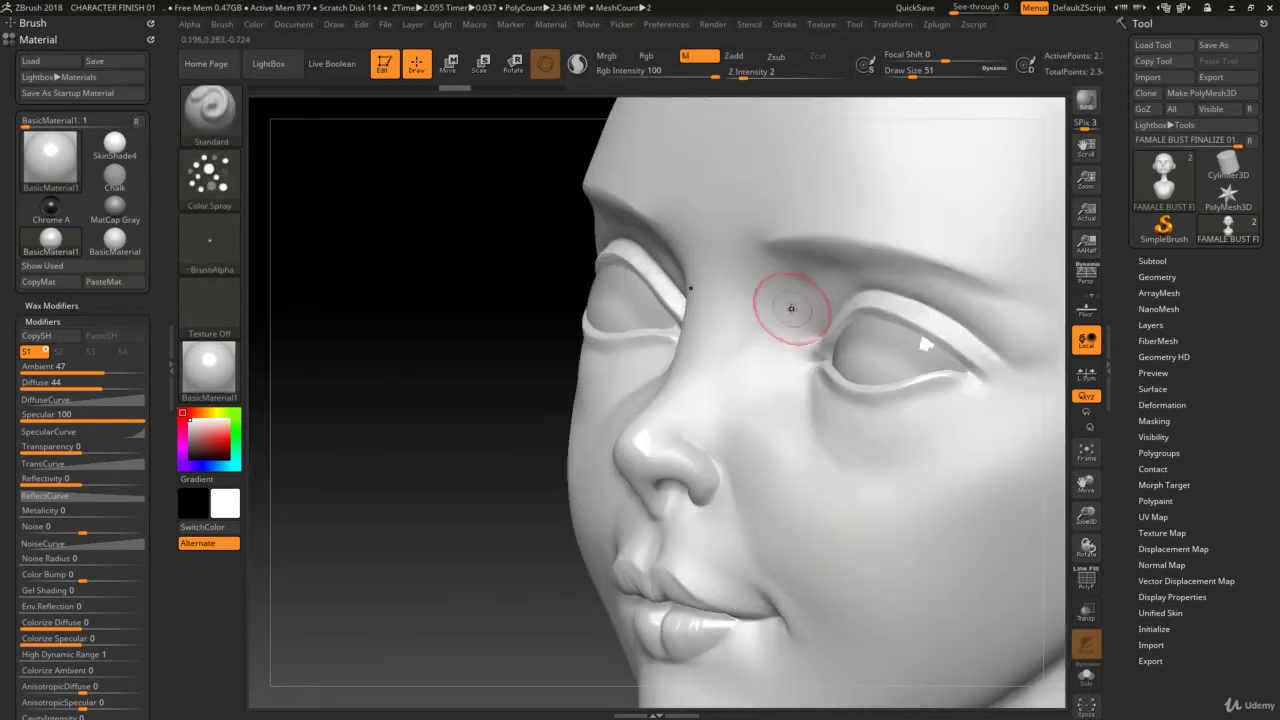
Step: Set the brush size to 27 and switch to the Move brush
key("bracketright")
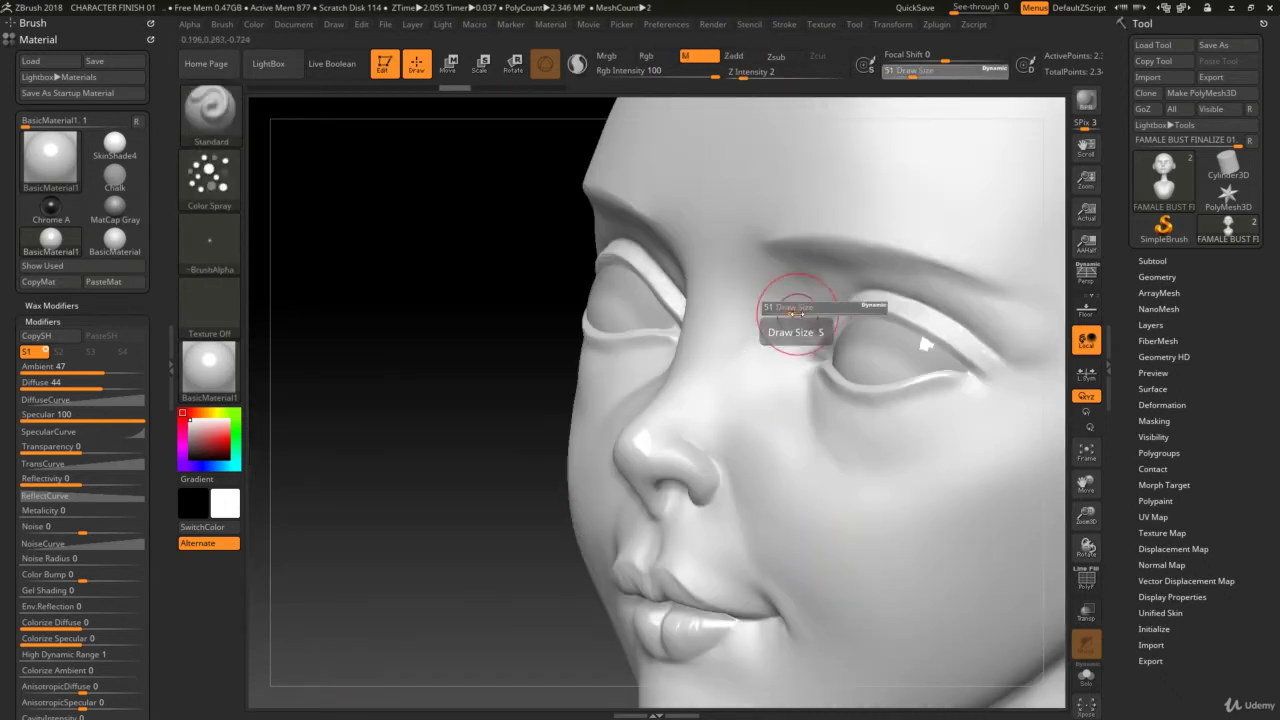
key("bracketleft")
key("bracketleft")
key("bracketleft")
key("bracketleft")
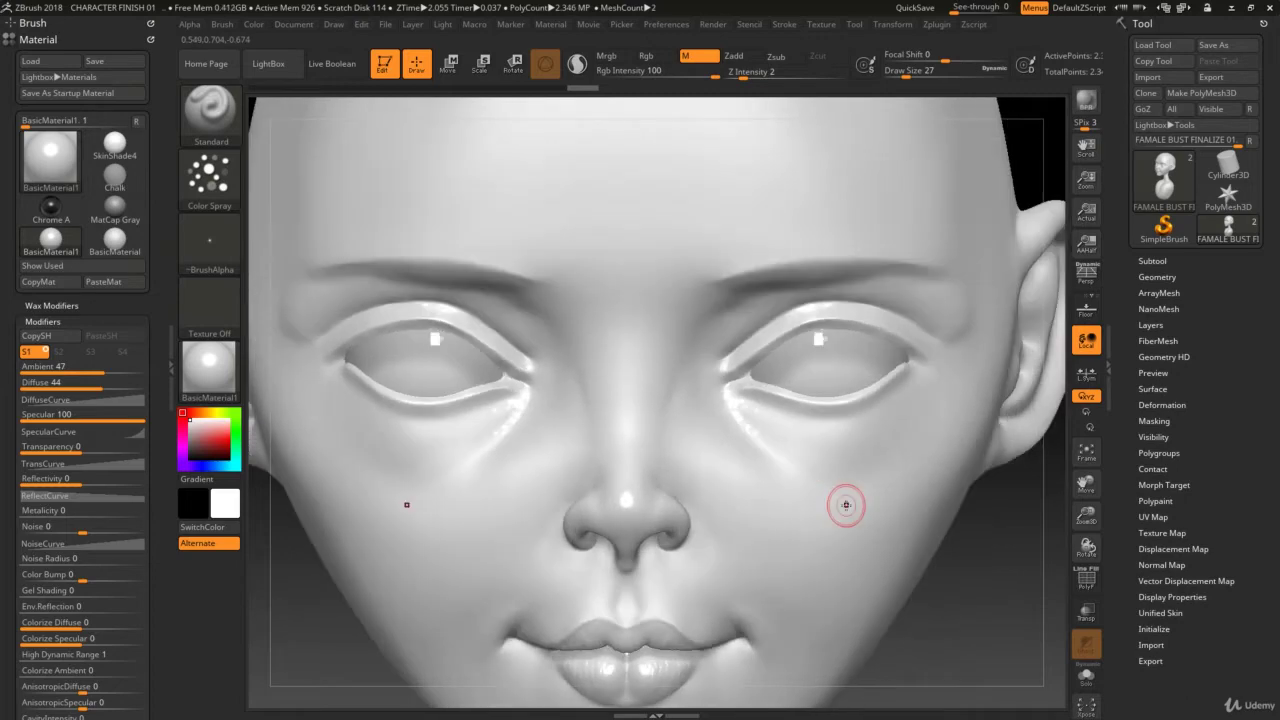
left_click(208, 110)
left_click(455, 122)
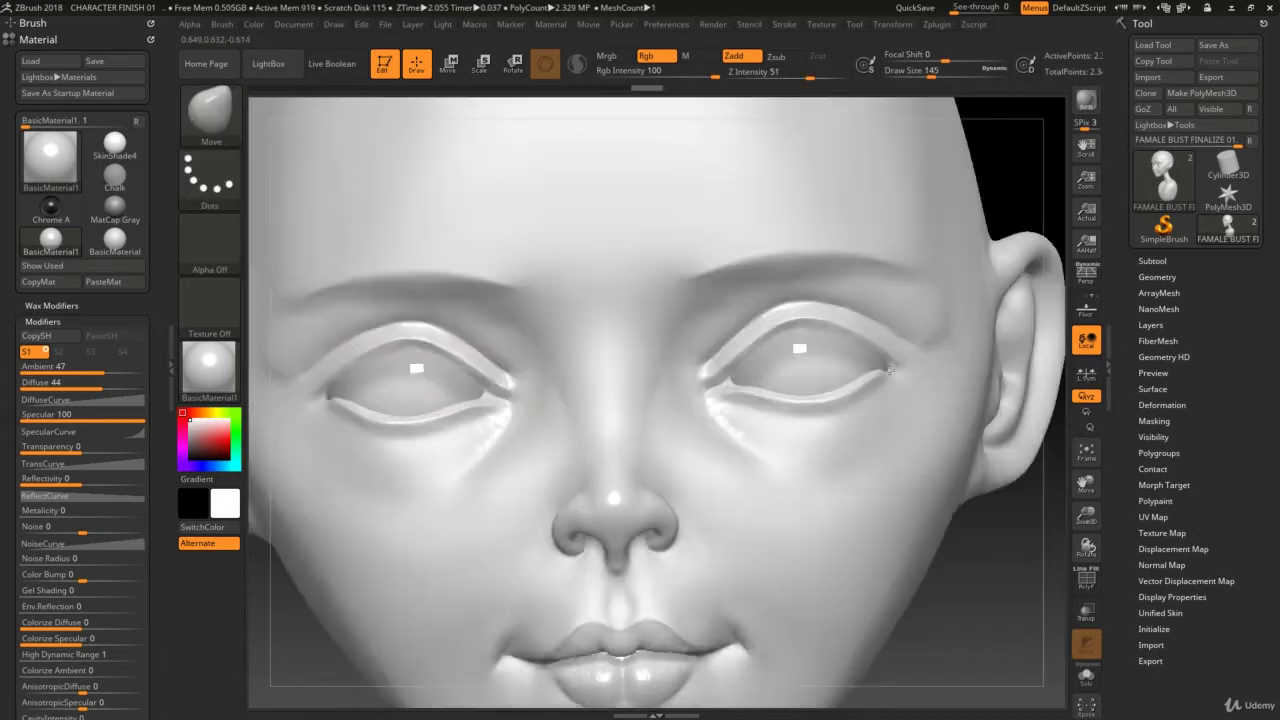
Step: Pull both upper eyelids into shape with the symmetrical Move brush, reducing its size to 97
left_click_drag(411, 312, 418, 314)
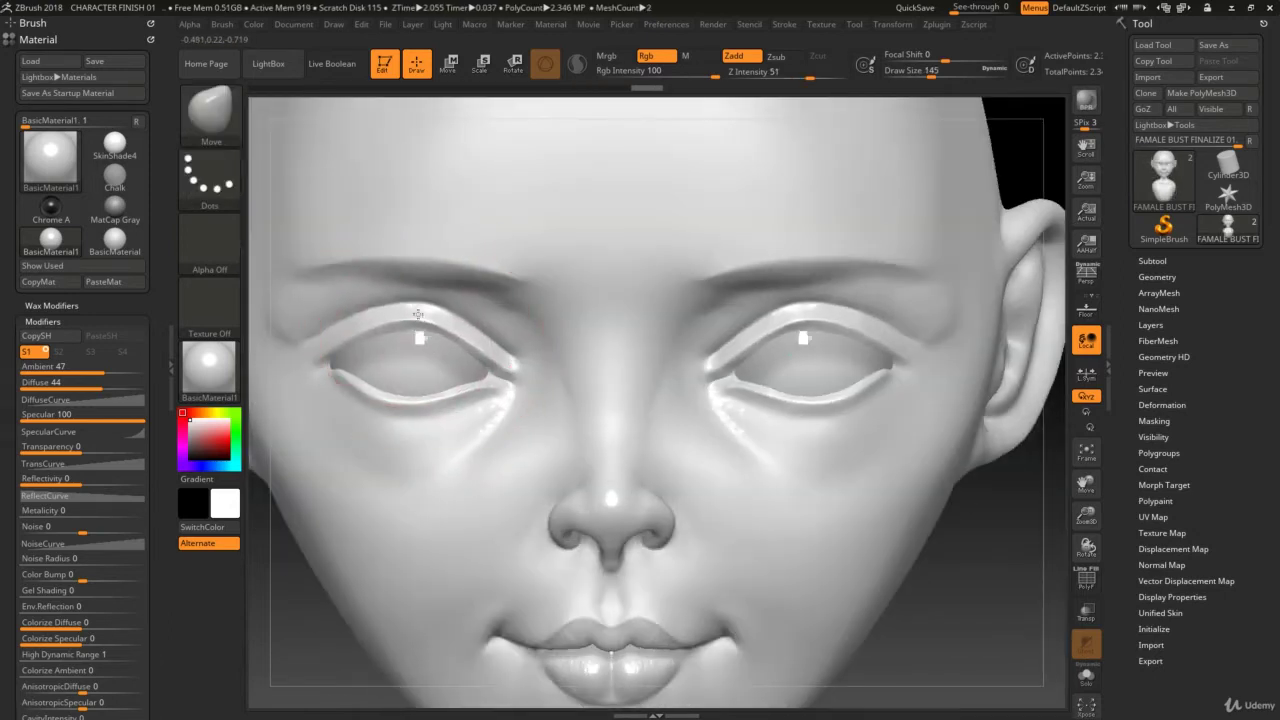
left_click_drag(806, 402, 806, 422)
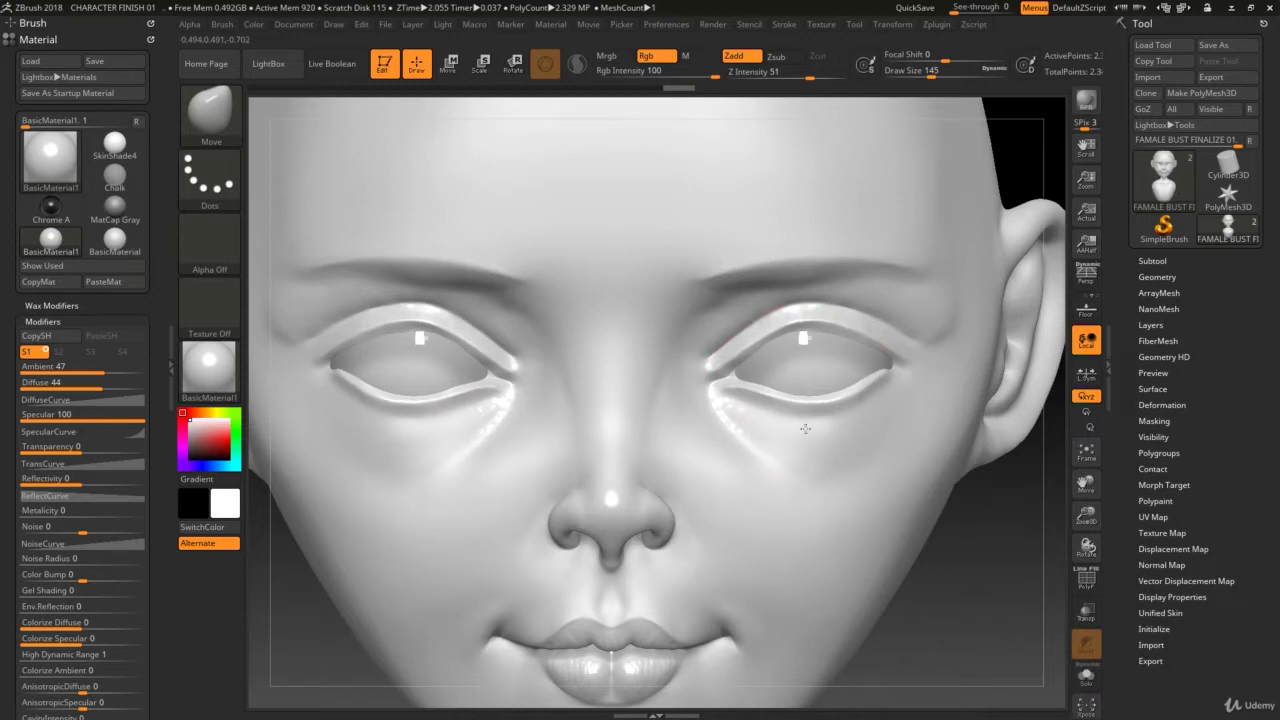
mouse_move(946, 619)
left_mouse_down()
mouse_move(857, 449)
mouse_move(835, 566)
mouse_move(894, 294)
mouse_move(765, 293)
left_mouse_up()
key("s")
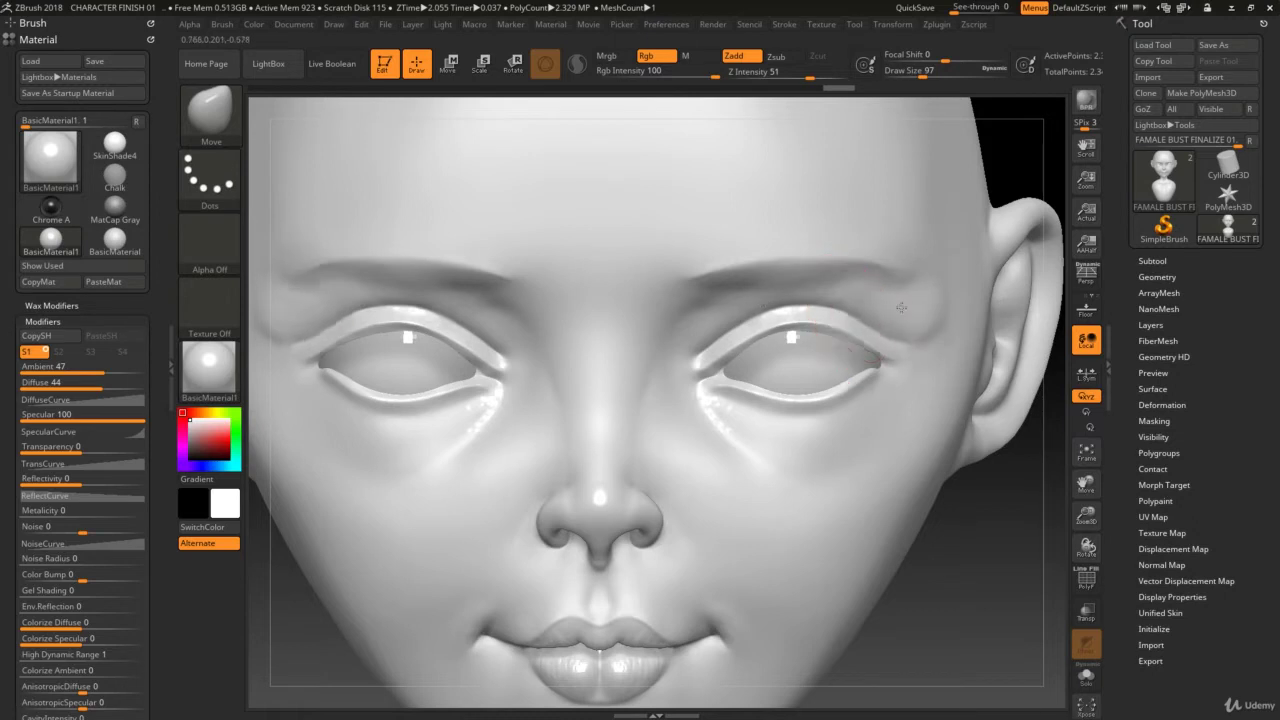
left_click_drag(694, 491, 700, 294)
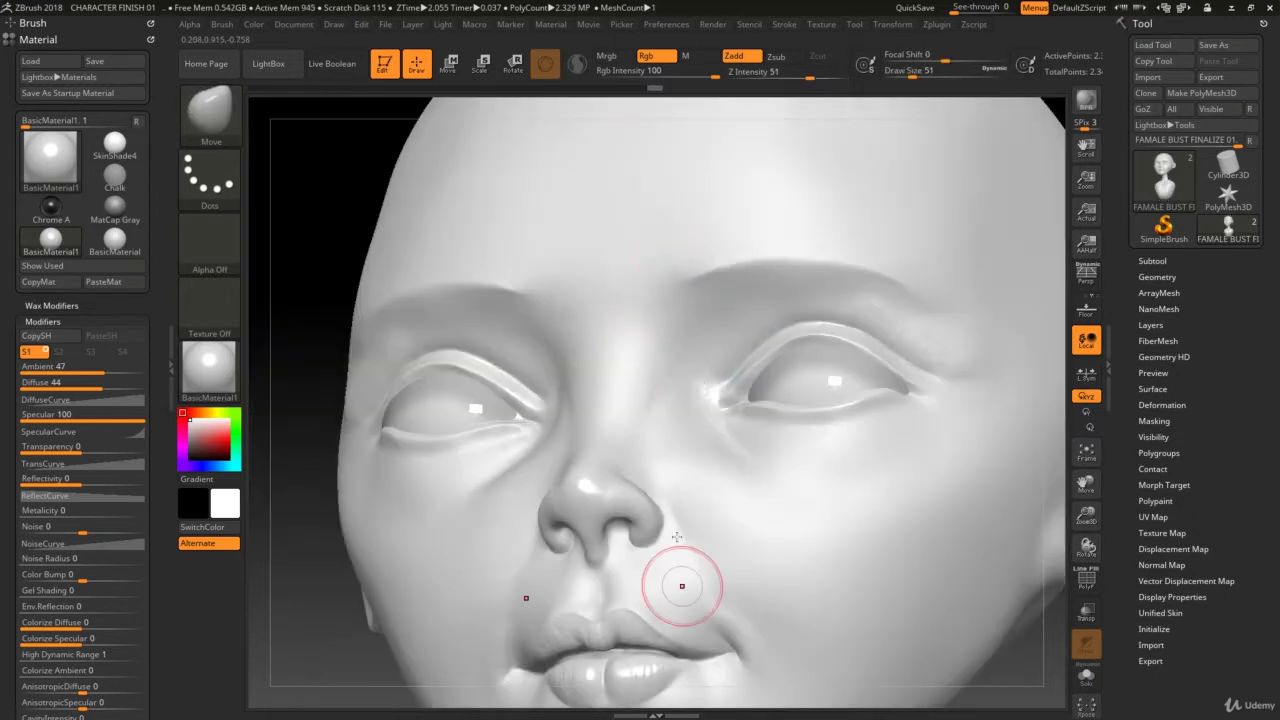
left_click_drag(682, 586, 680, 520, "shift")
key("space")
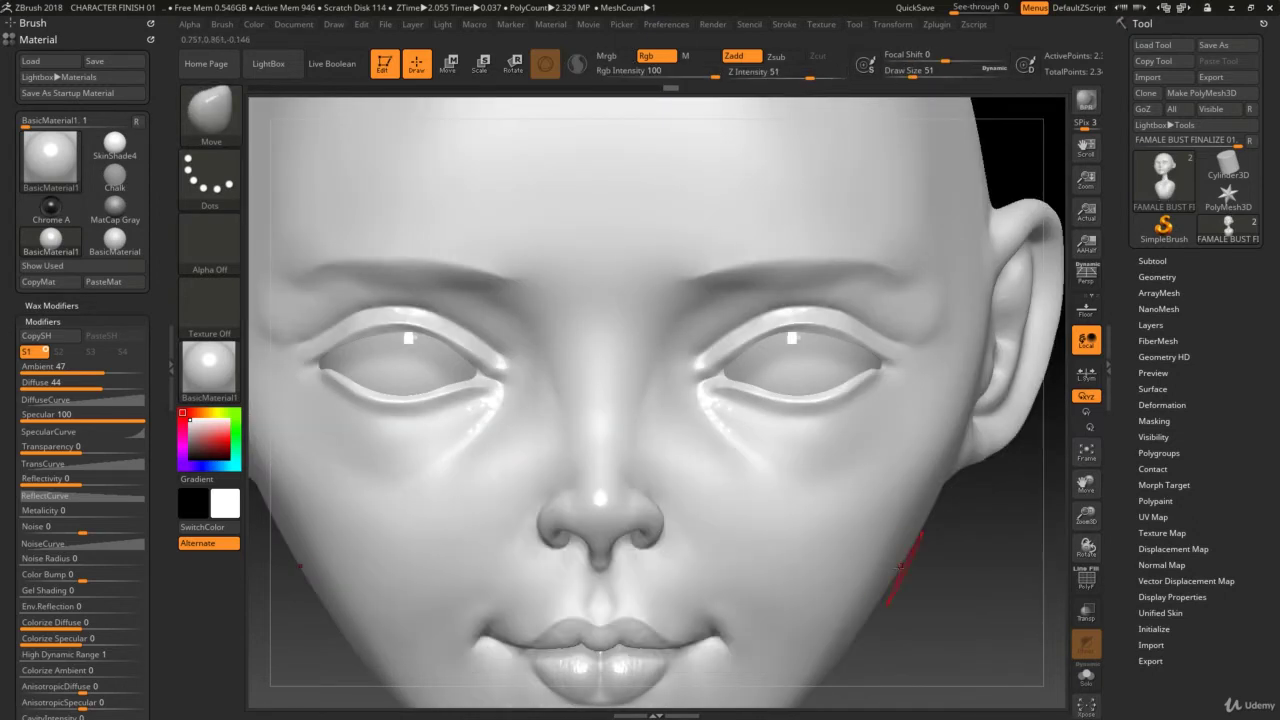
right_click_drag(836, 571, 760, 578, "ctrl")
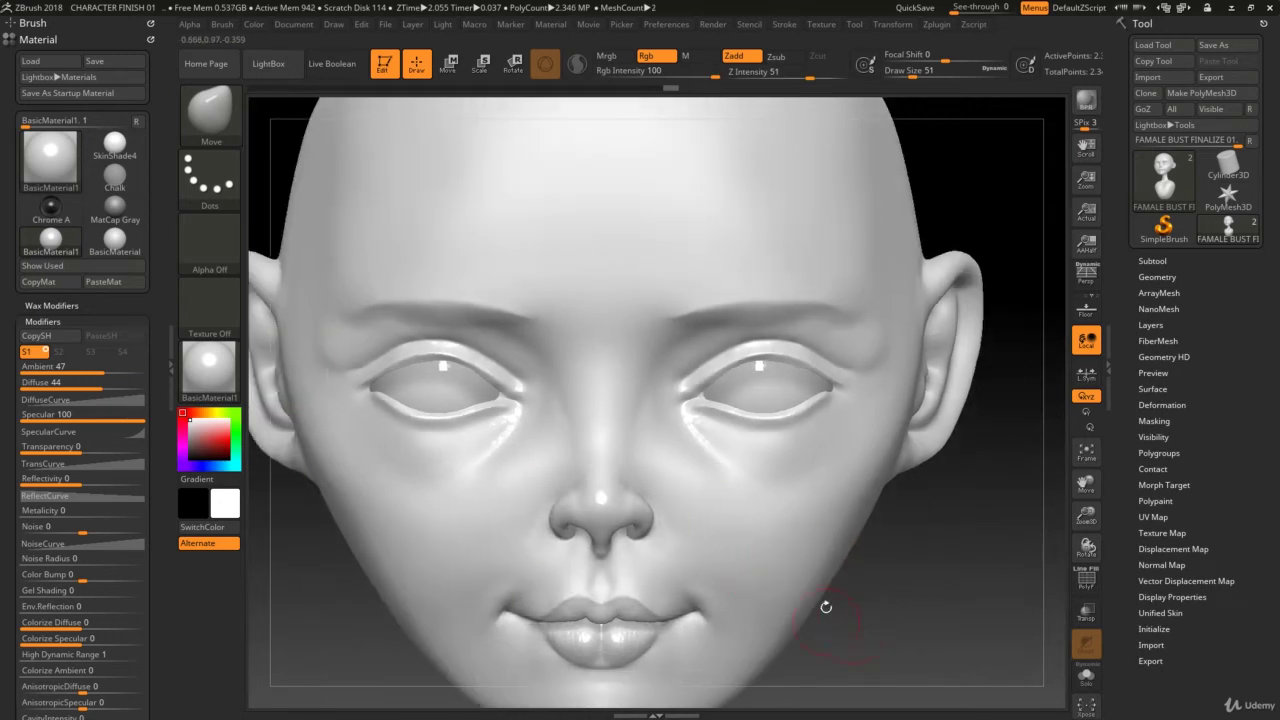
mouse_move(826, 607)
right_mouse_down("alt")
mouse_move(828, 538)
mouse_move(844, 559)
right_mouse_up("alt")
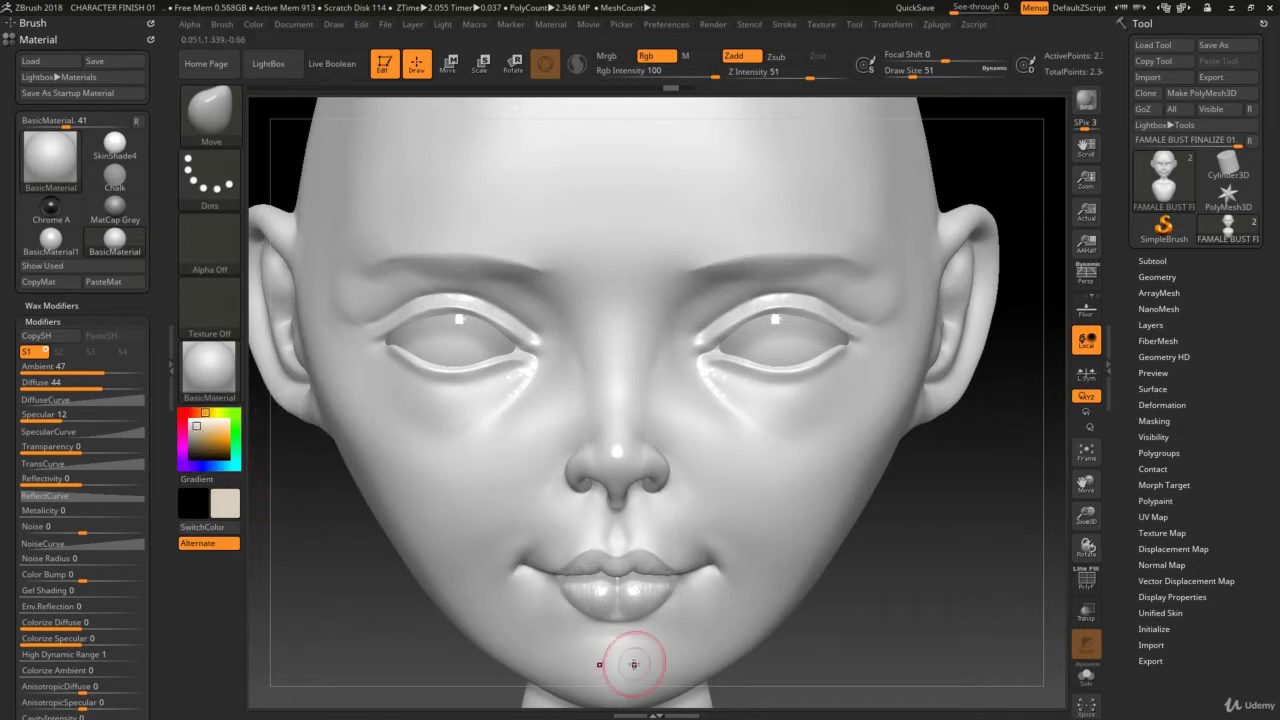
Step: Pick a light peach in the Color picker and fill the head, refining the shade twice
left_click(72, 40)
left_click(256, 27)
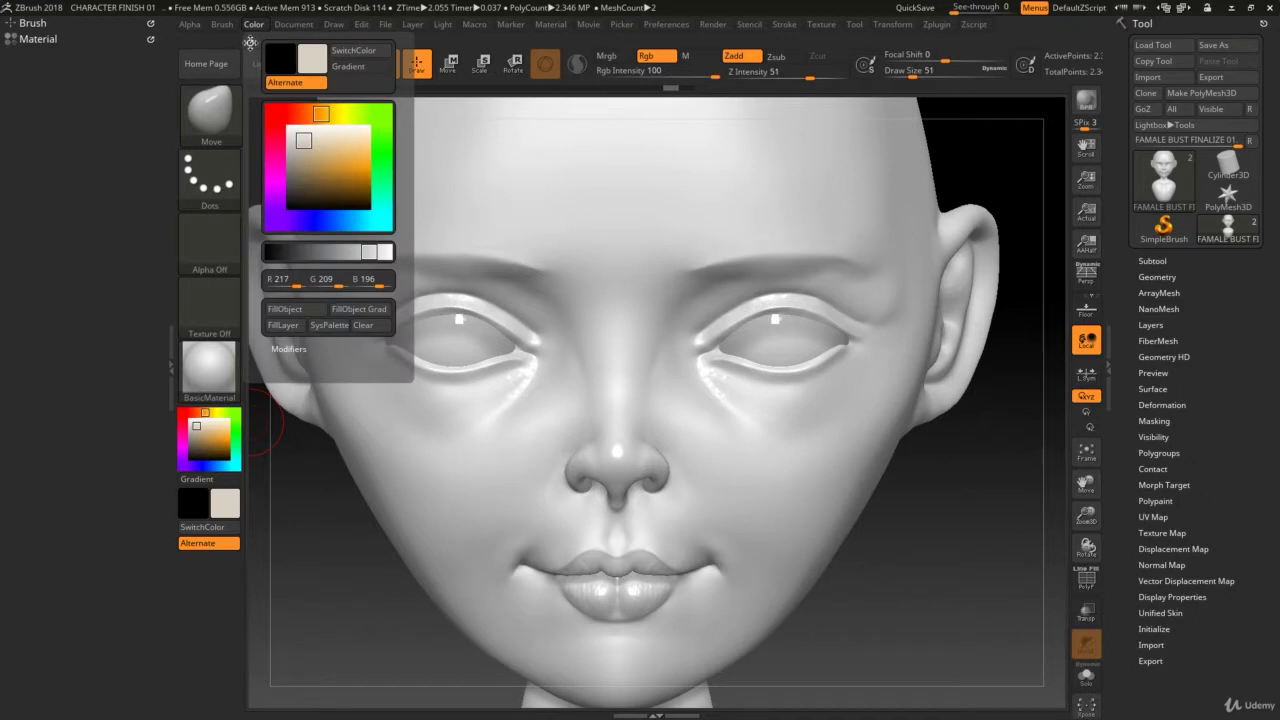
left_click_drag(321, 111, 310, 112)
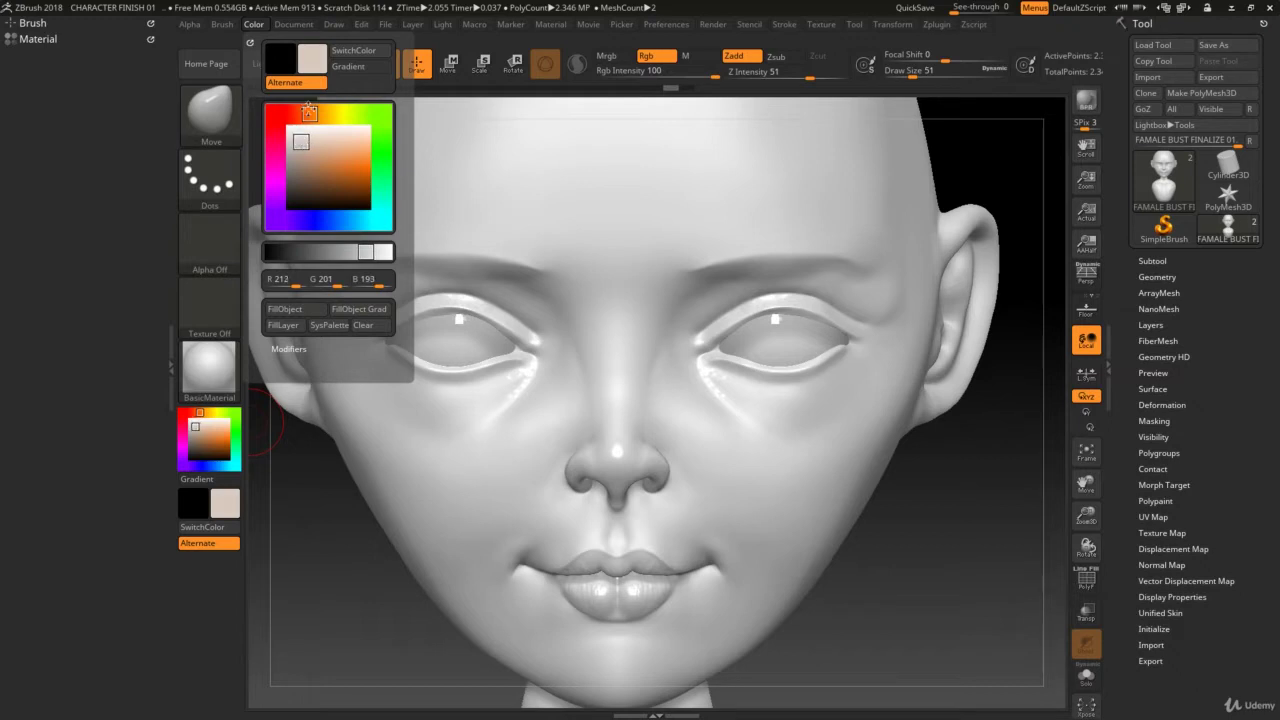
left_click(309, 136)
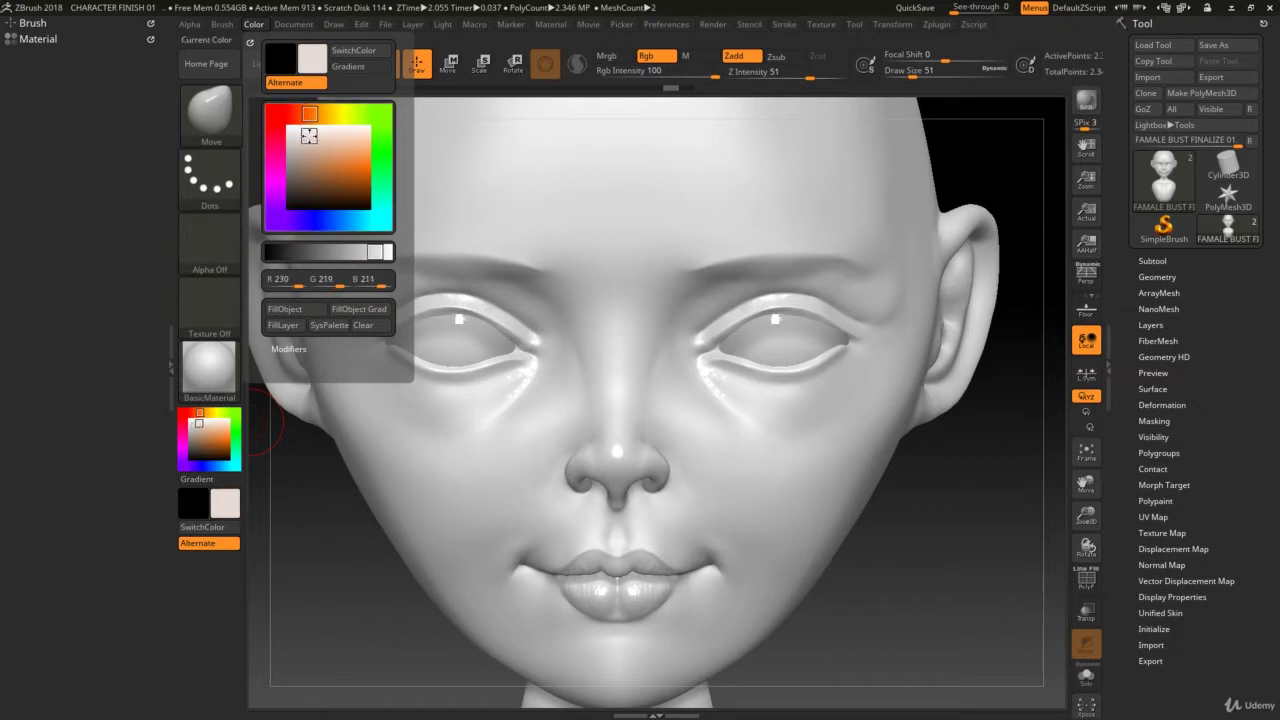
left_click(285, 312)
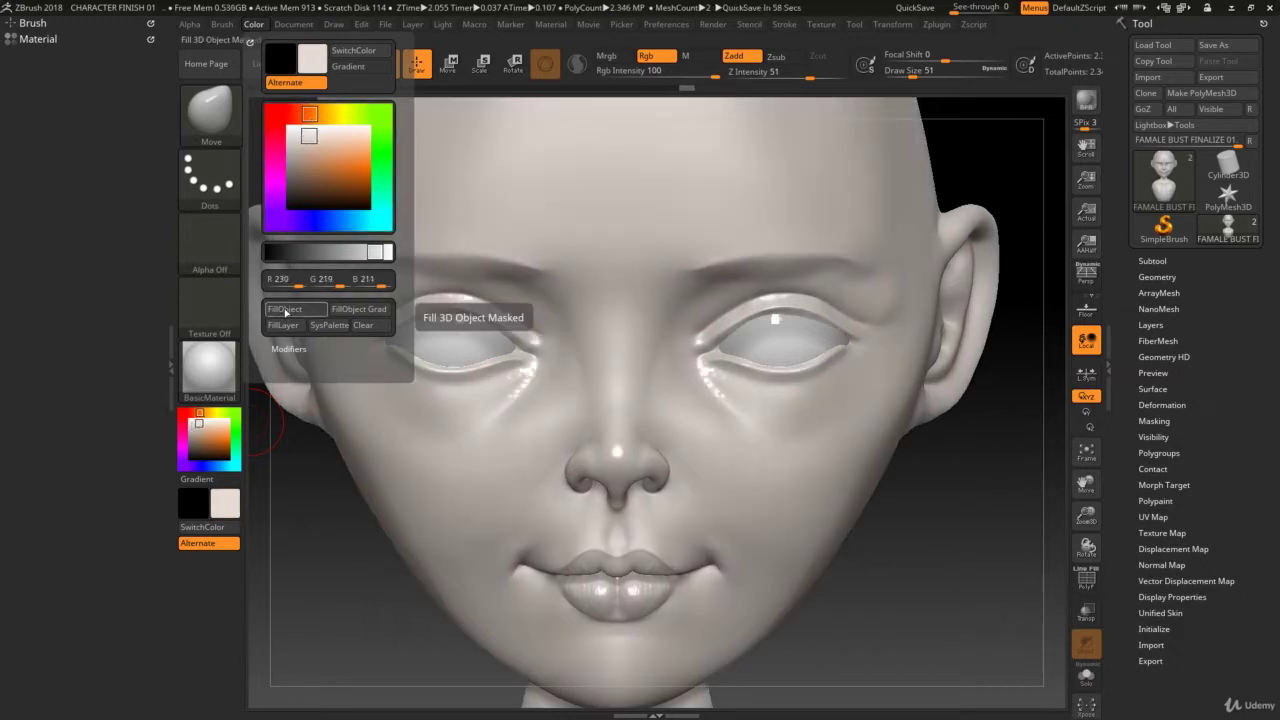
left_click(305, 137)
left_click(285, 310)
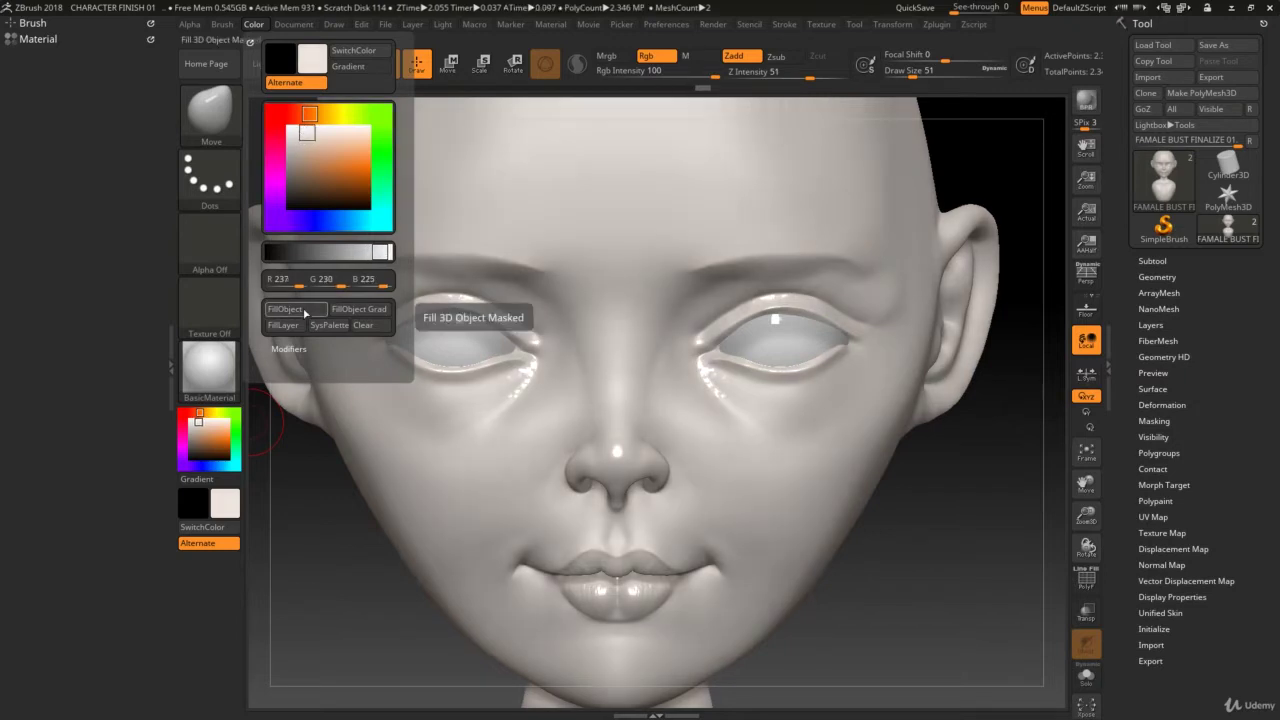
left_click(319, 134)
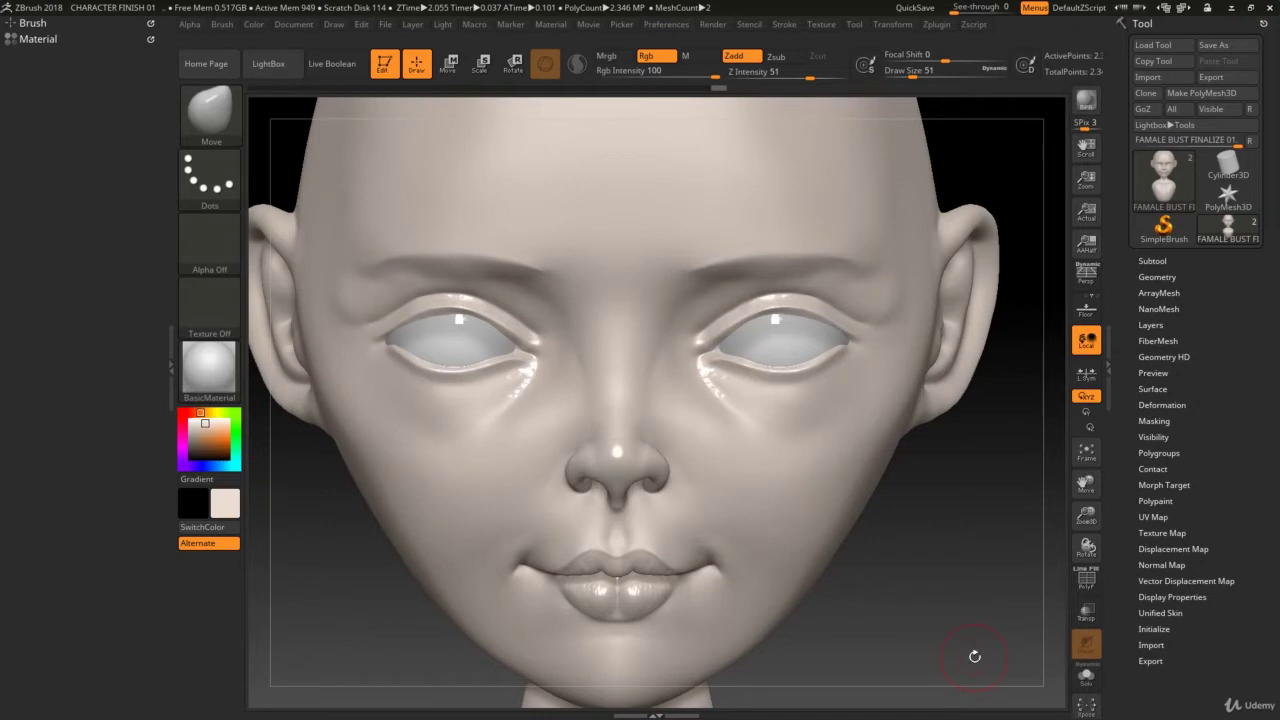
Step: Refill the head and pick a warmer, lighter skin shade
left_click(256, 24)
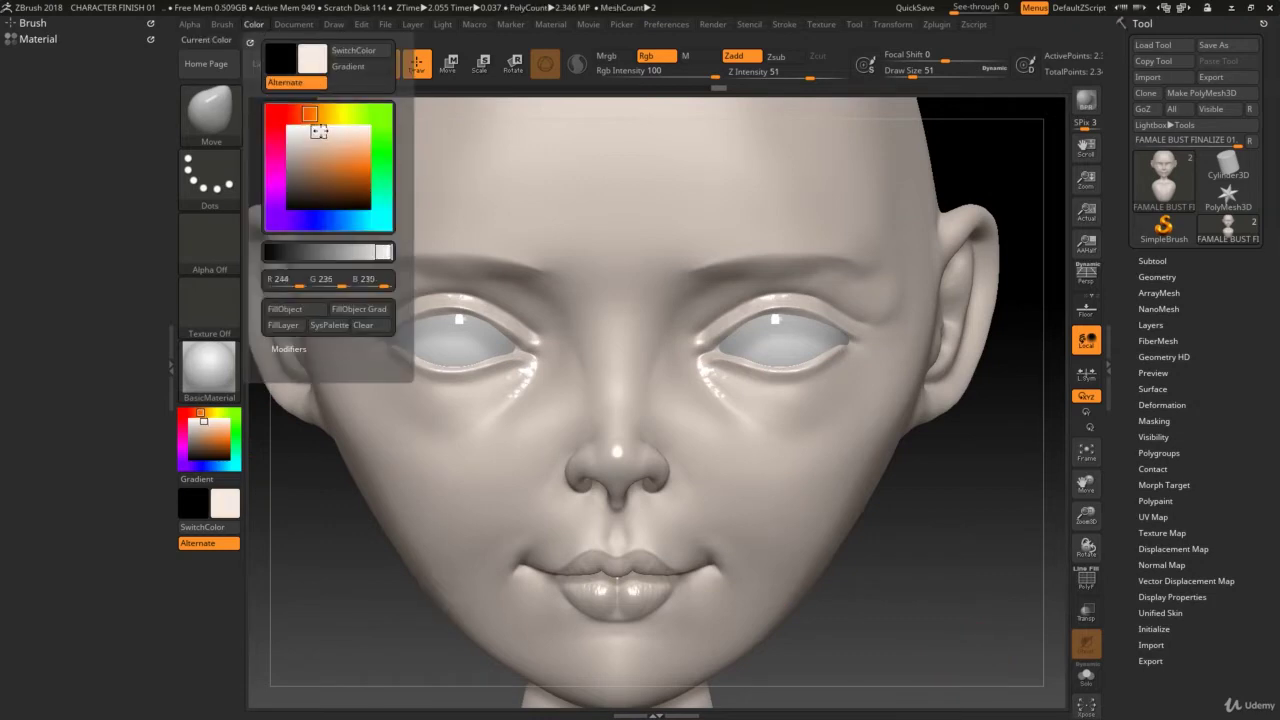
left_click(285, 309)
left_click(325, 131)
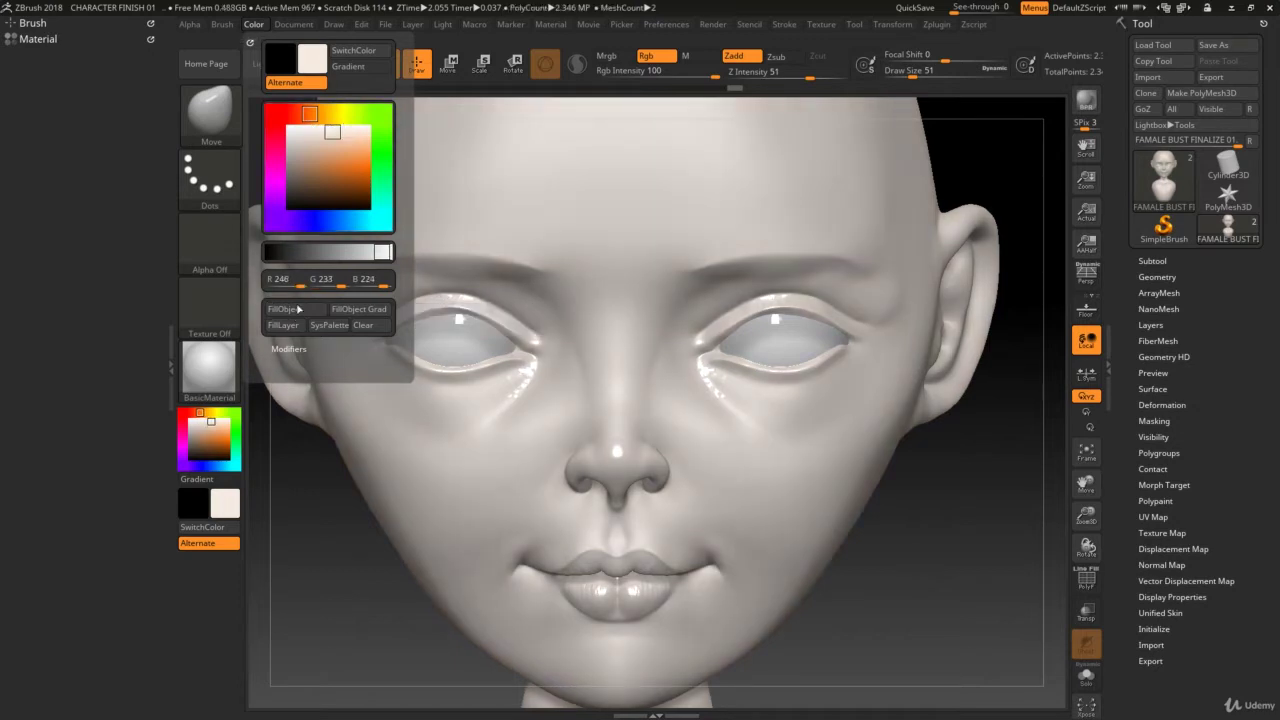
left_click(349, 131)
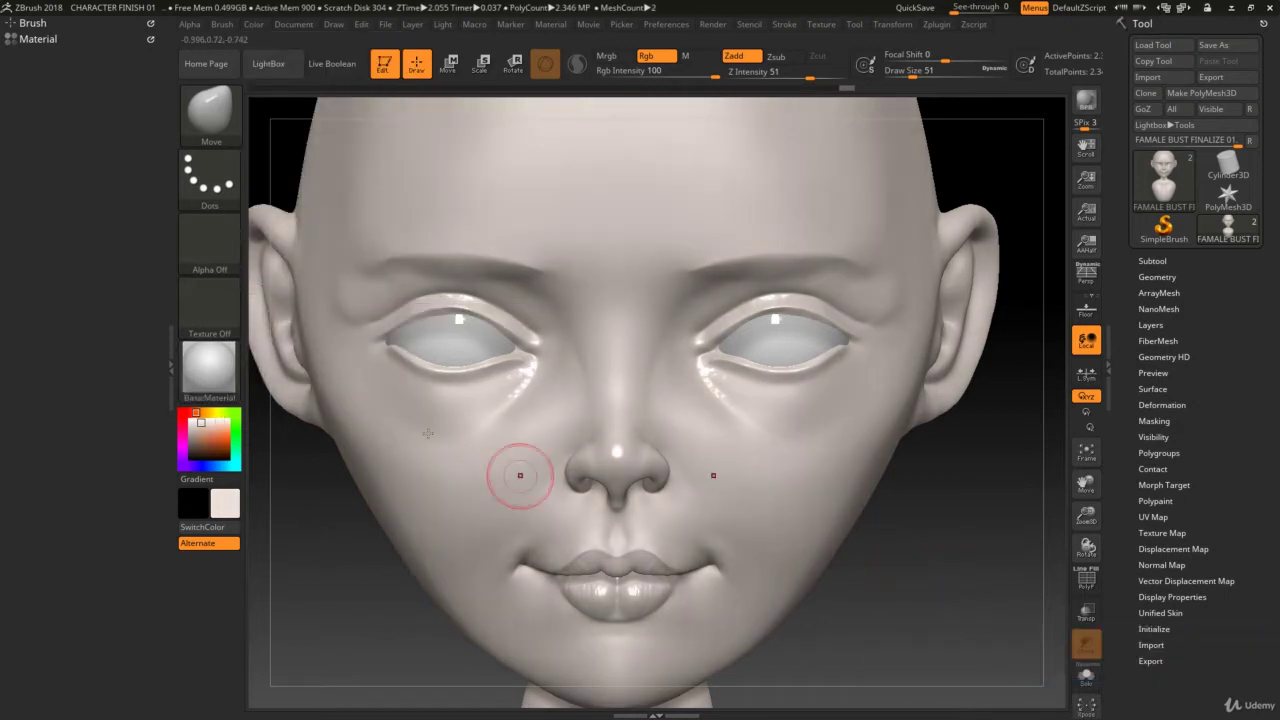
Step: Enlarge the brush to draw size 228 and reshape the cheeks on both sides
key("s")
left_click_drag(470, 506, 495, 506)
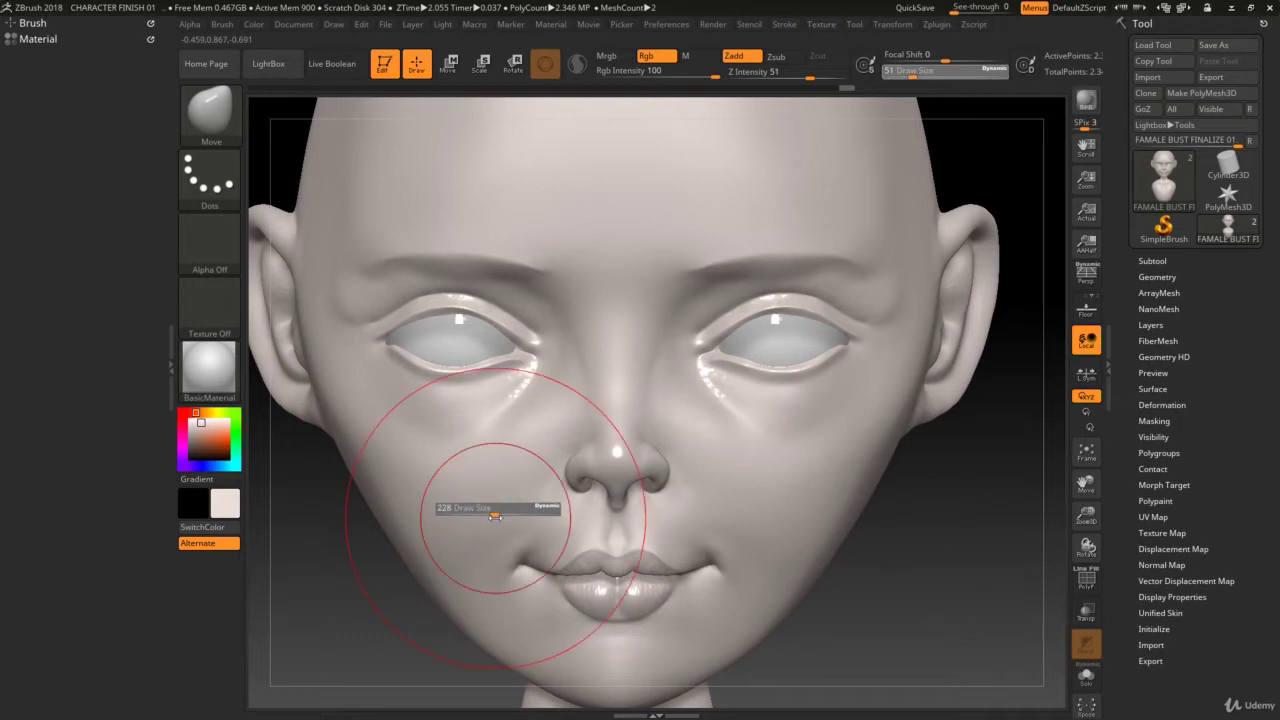
right_click_drag(710, 667, 710, 592, "alt")
left_click_drag(850, 495, 876, 402)
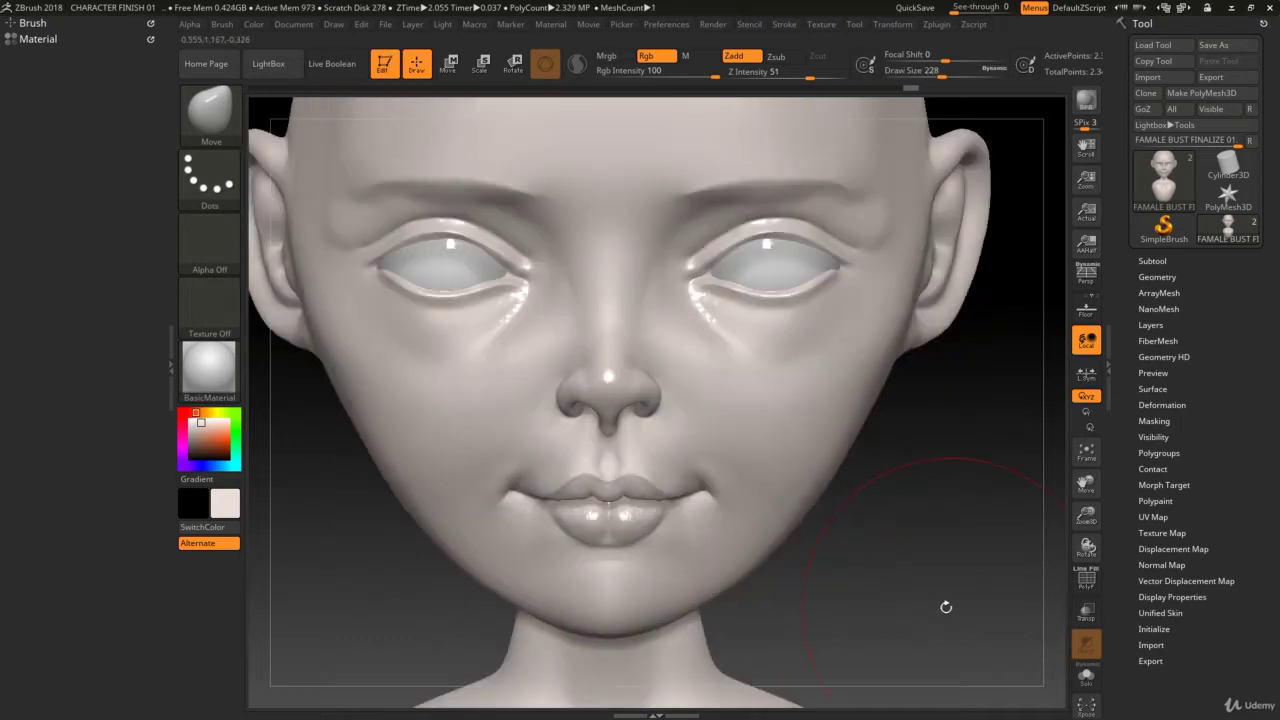
left_click_drag(946, 607, 940, 600)
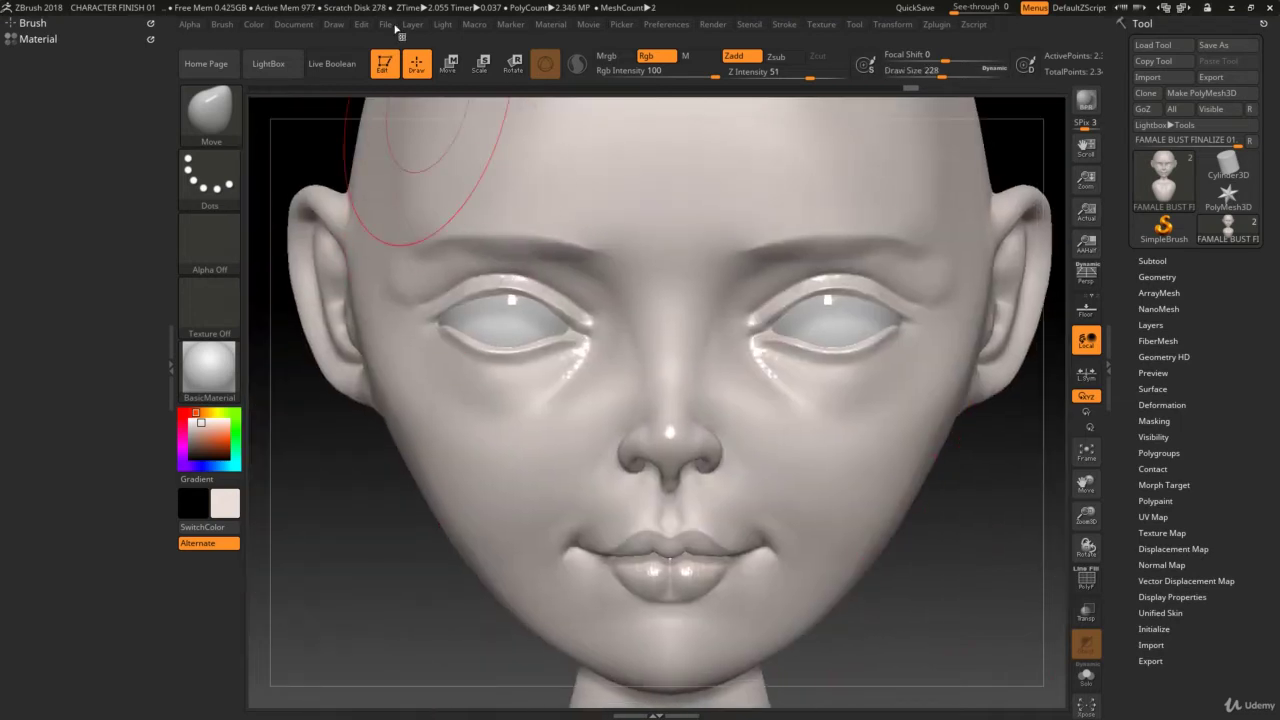
Step: Save the project over the existing CHARACTER FINISH 01.ZPR file
left_click(386, 25)
left_click(495, 51)
left_click(611, 366)
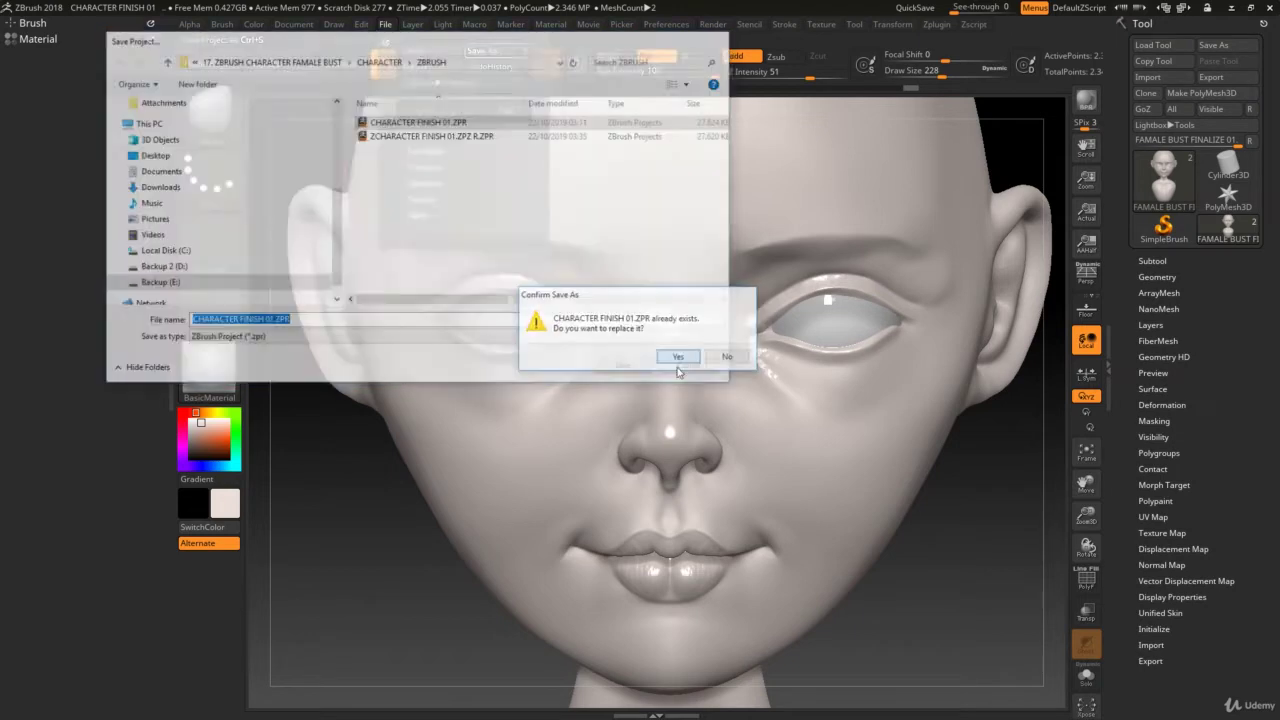
left_click(664, 361)
Step: Pick a slightly lighter warm skin tone and fill the whole bust with it
left_click(254, 24)
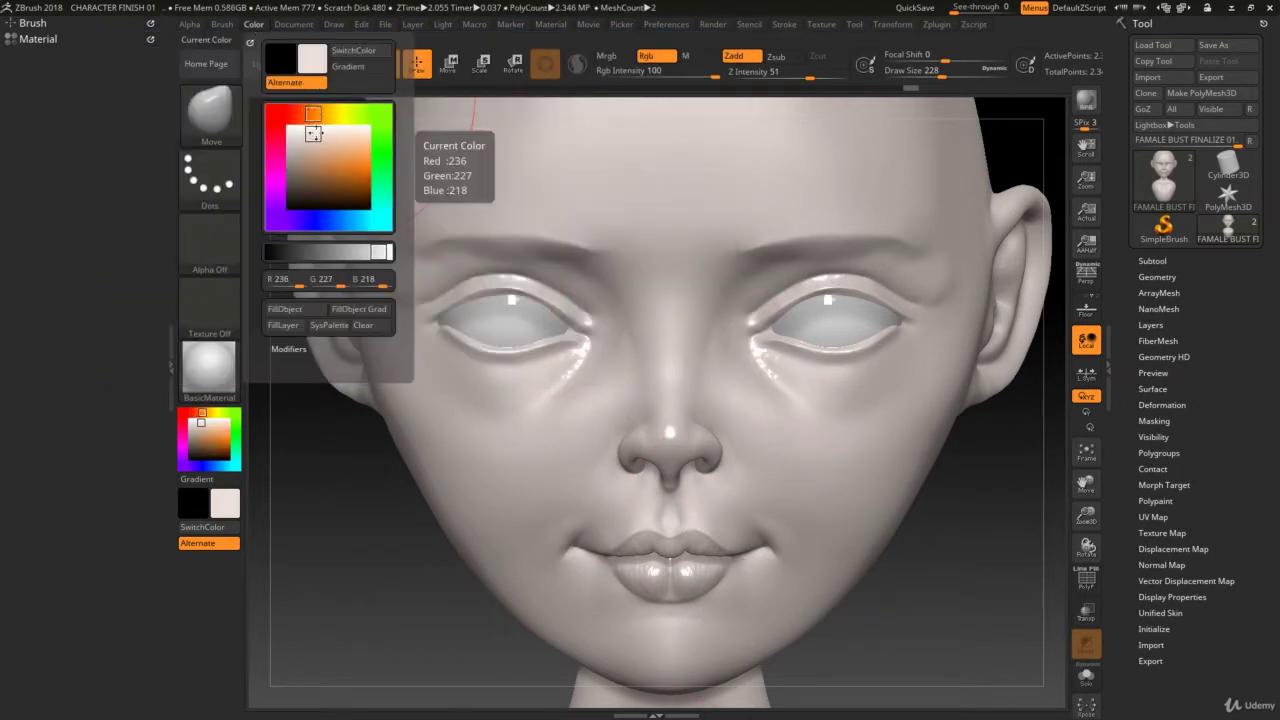
left_click(319, 134)
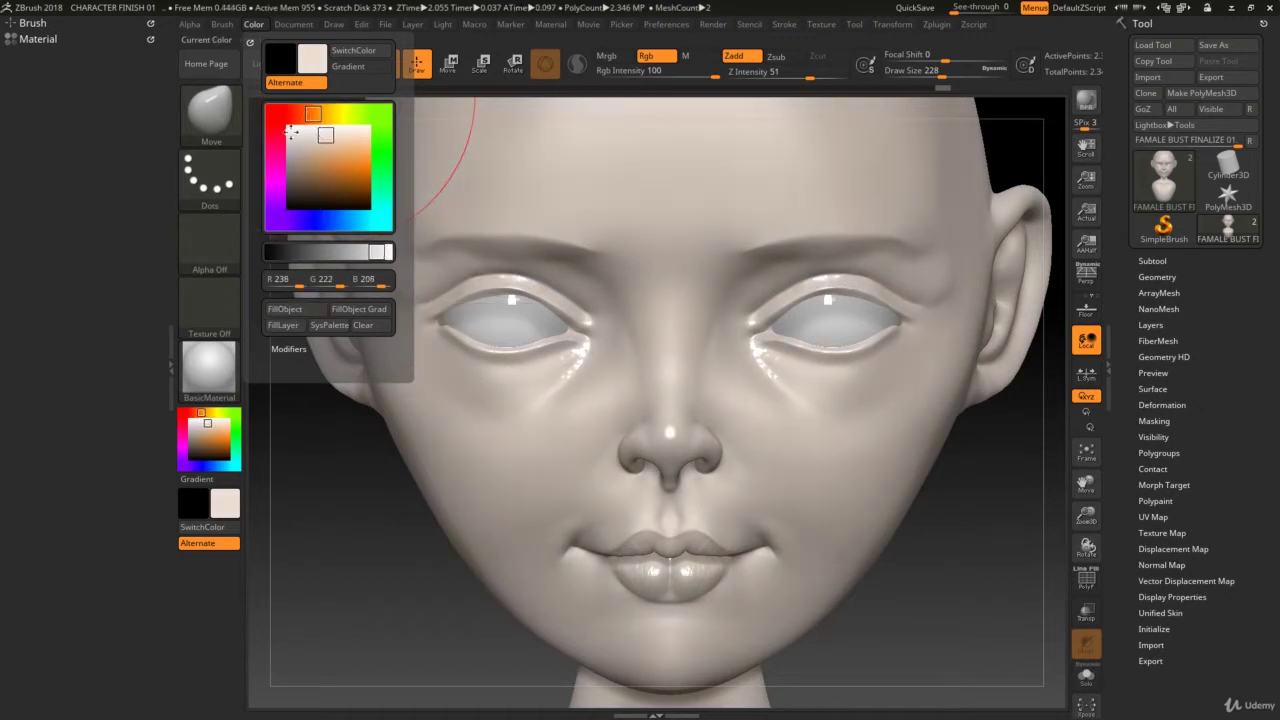
left_click(325, 135)
left_click(322, 135)
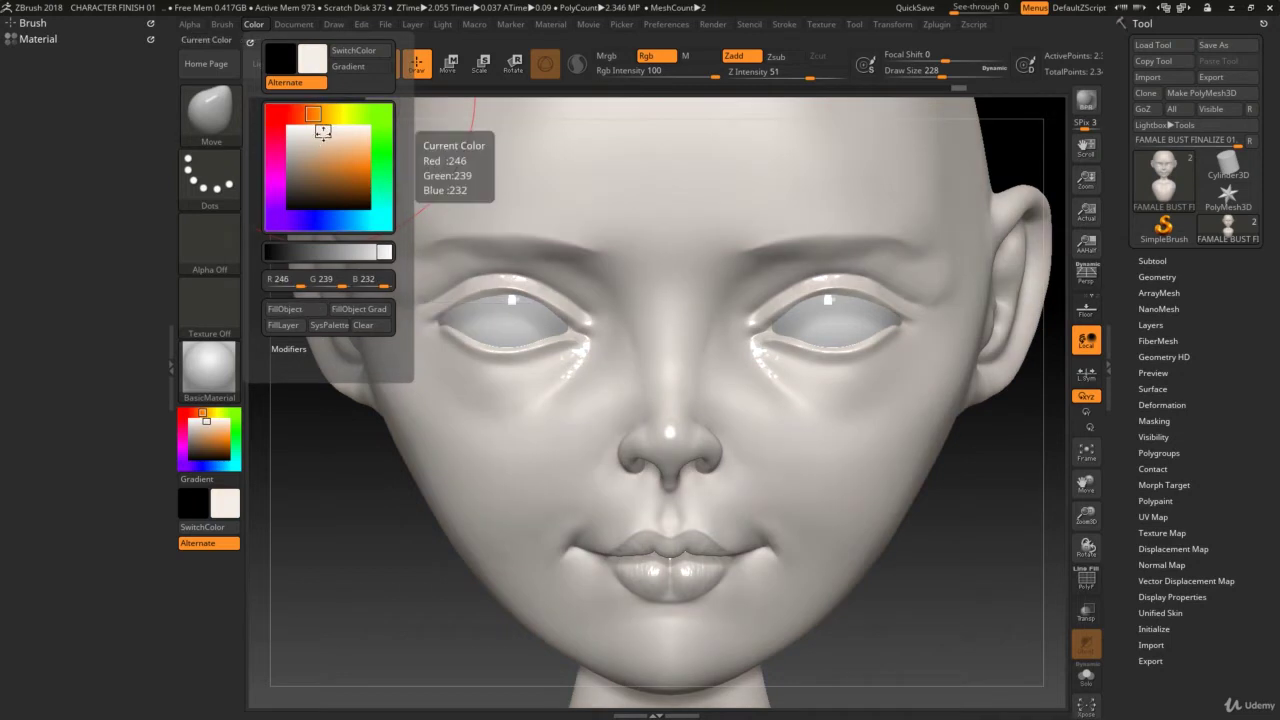
left_click(307, 312)
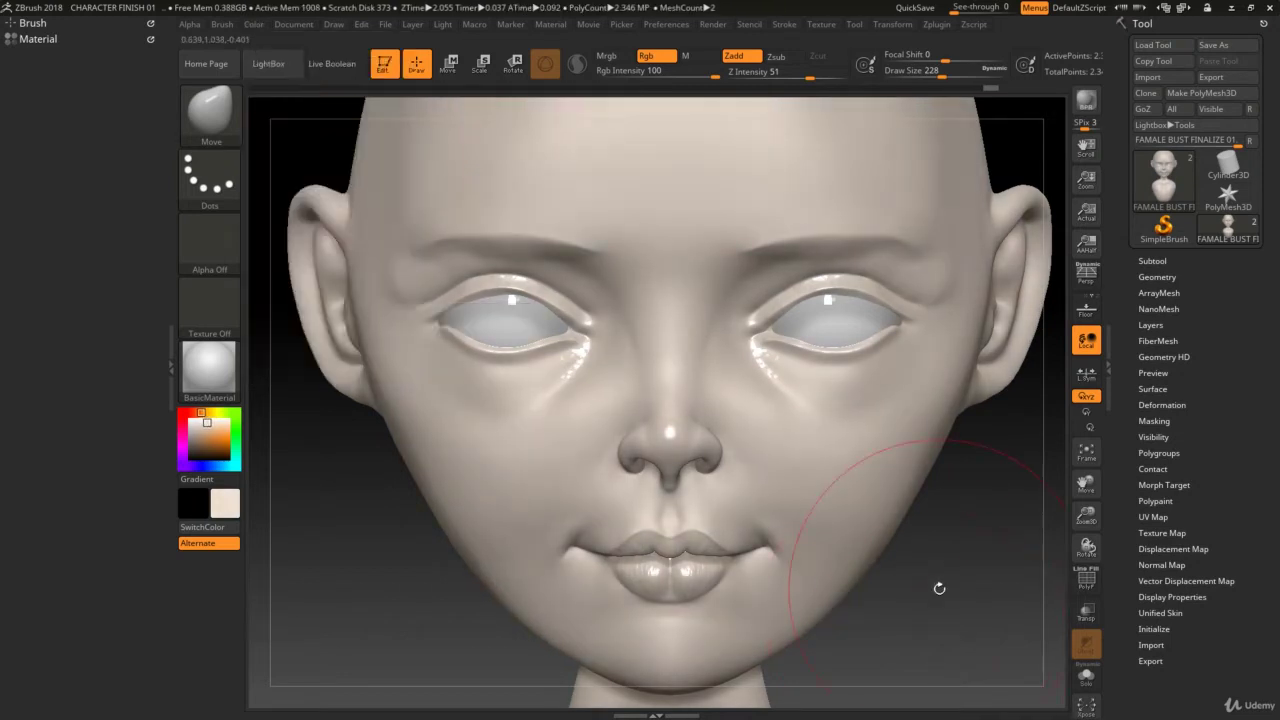
Step: Lower the red paint's Rgb Intensity for subtle painting and undo the test blush strokes
left_click(36, 38)
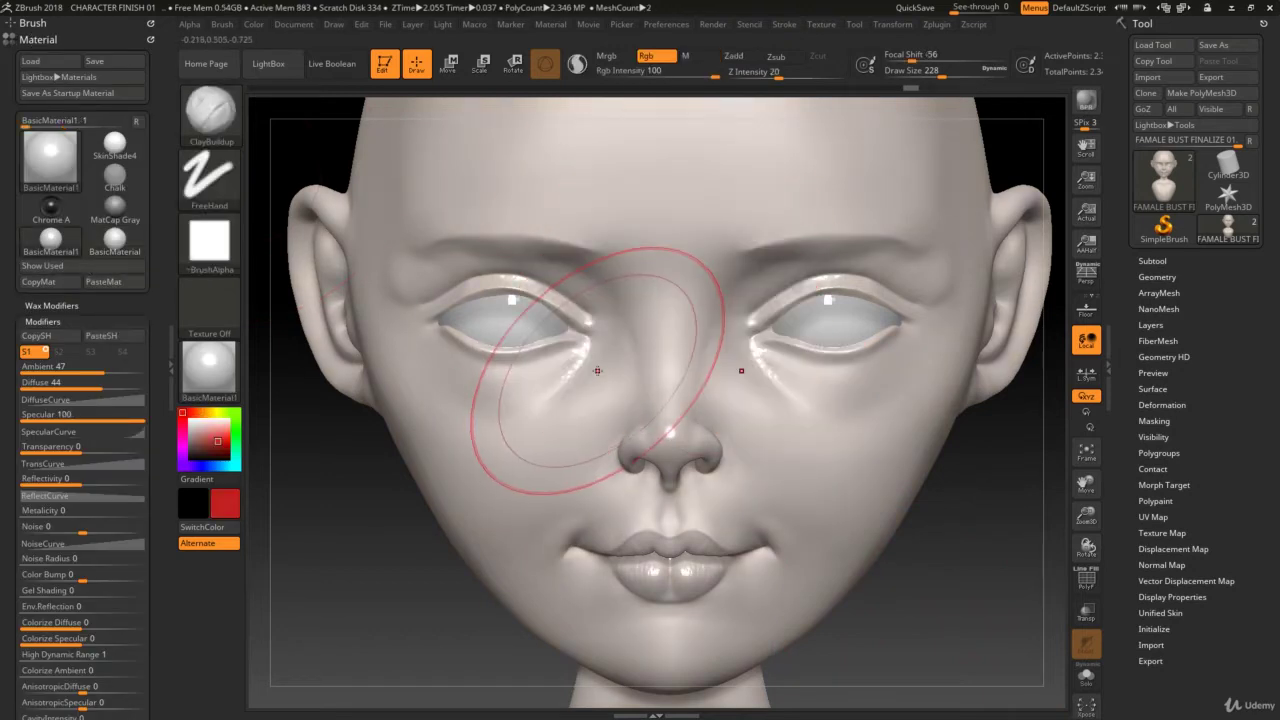
key("space")
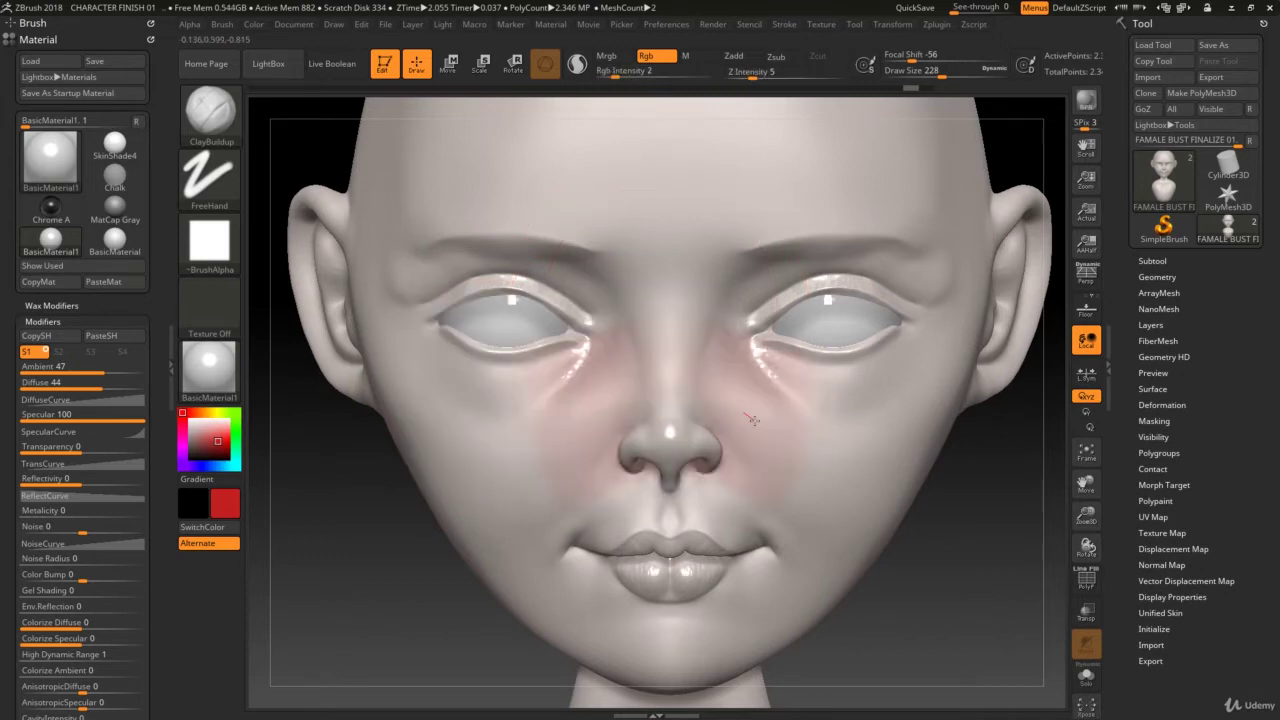
key("ctrl+z")
Step: Try red around the nostrils with ClayBuildup at size 39, undo it, and open the brush library
key("b")
key("c")
key("b")
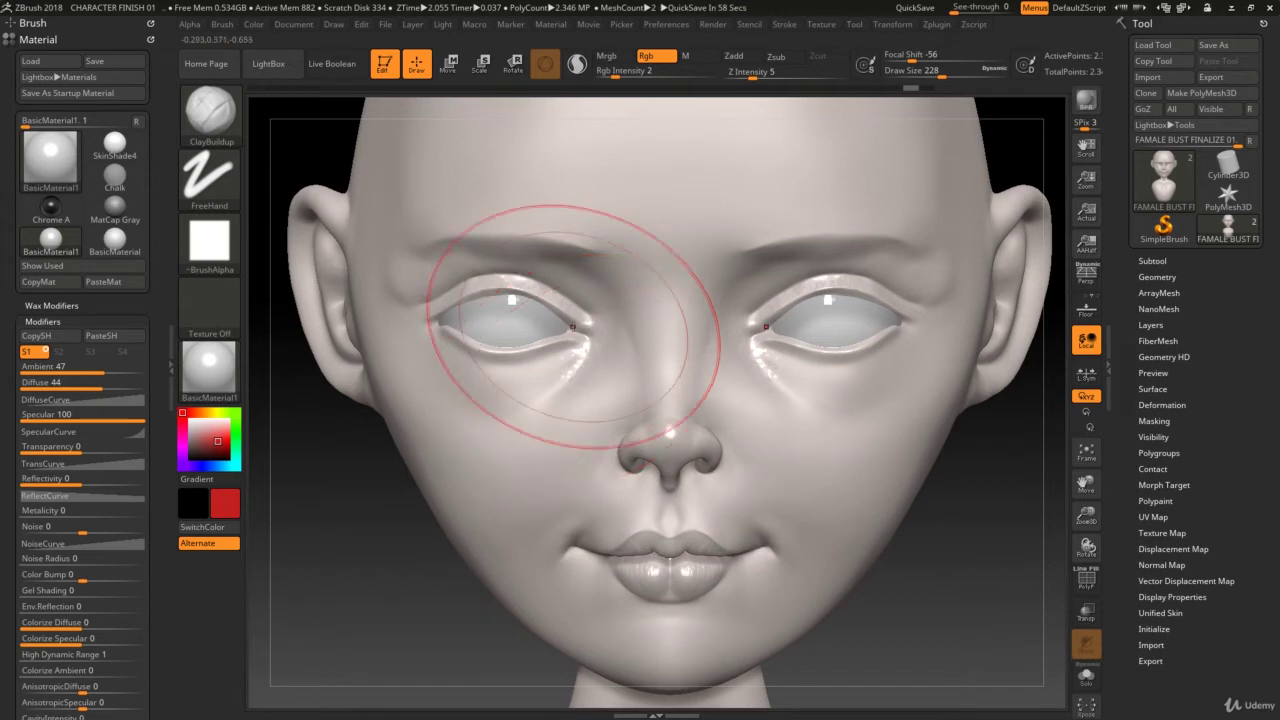
key("s")
left_click_drag(557, 330, 540, 332)
mouse_move(705, 410)
left_mouse_down()
mouse_move(725, 440)
mouse_move(695, 474)
left_mouse_up()
key("ctrl+z")
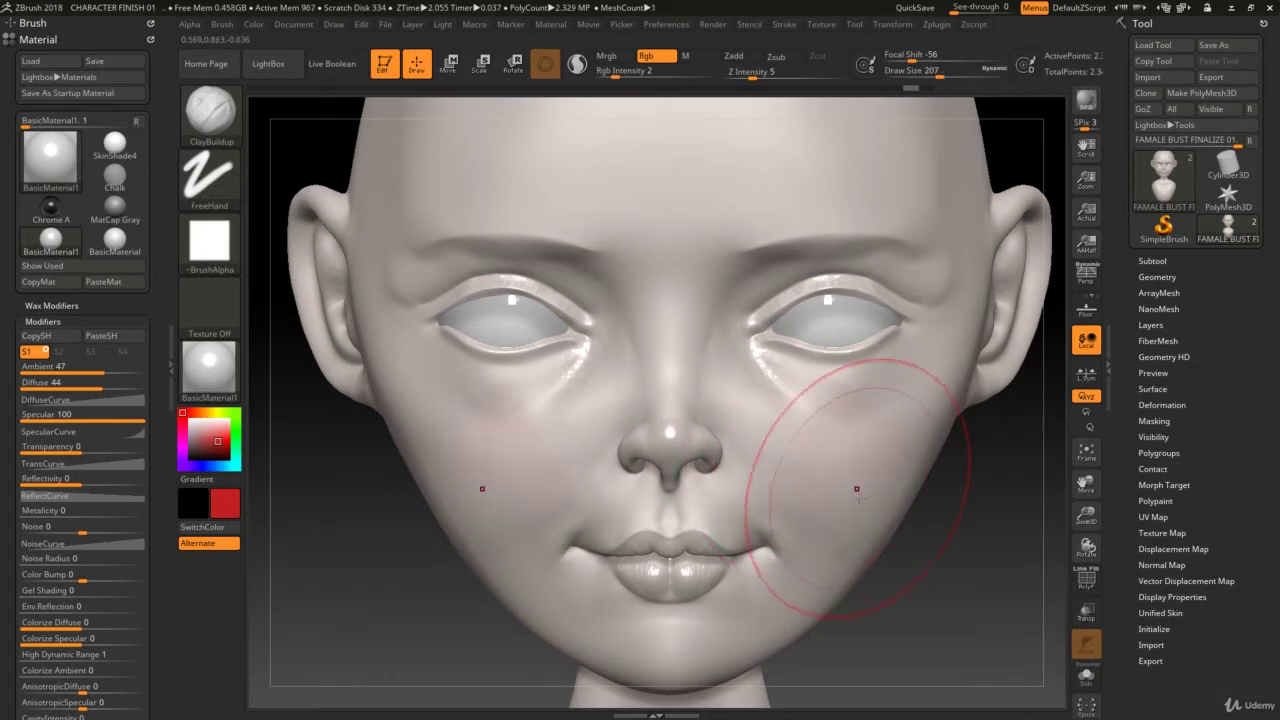
key("ctrl")
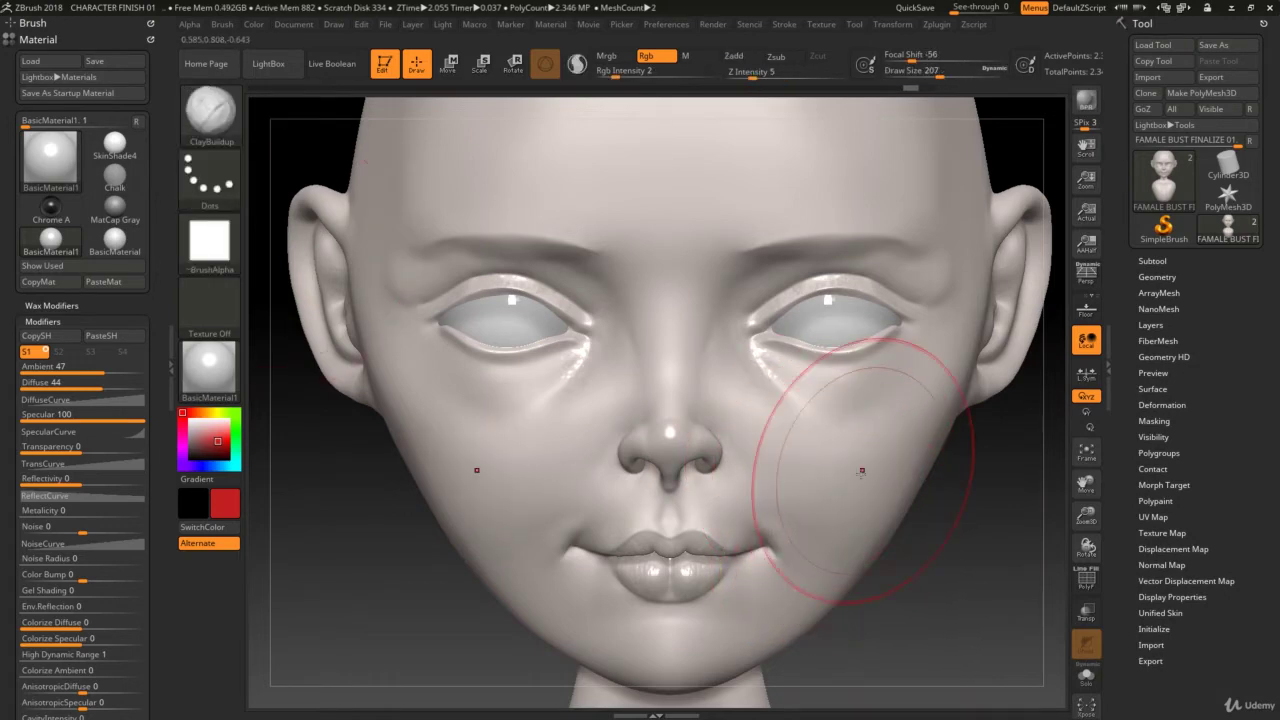
left_click(210, 112)
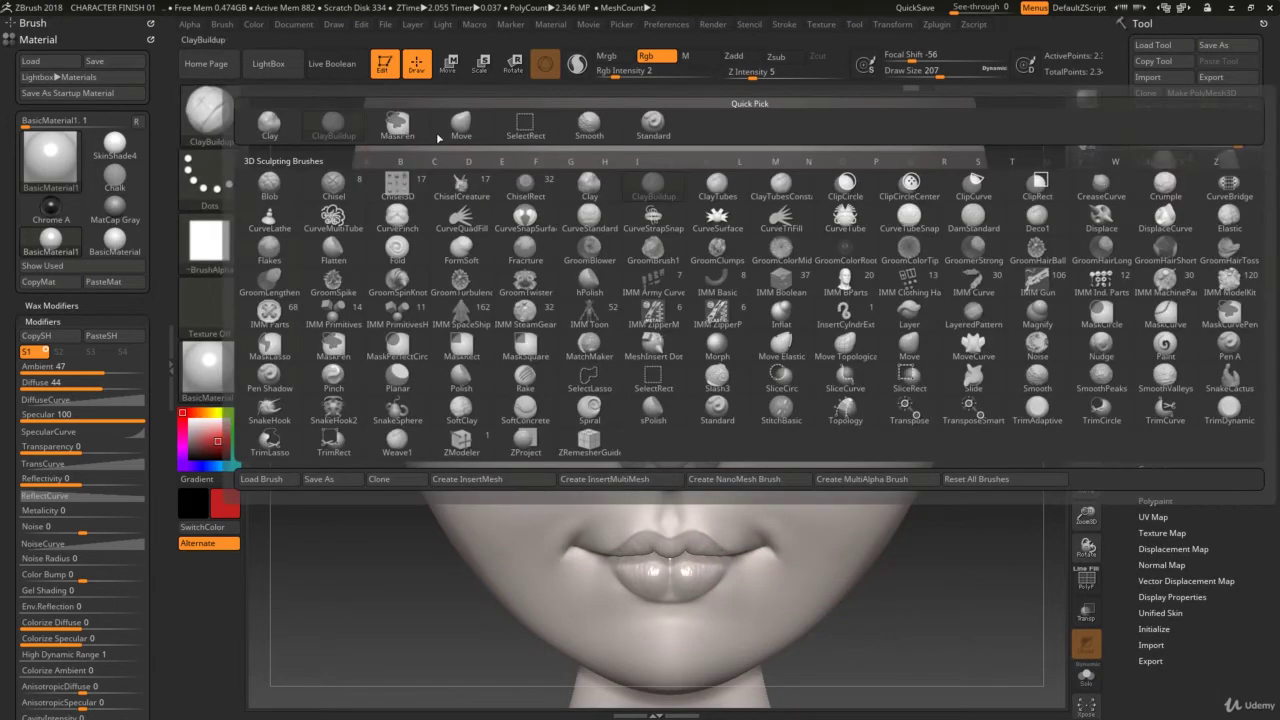
Step: Choose the Standard brush with Rgb painting enabled, undoing a test spray on the cheeks
left_click(654, 130)
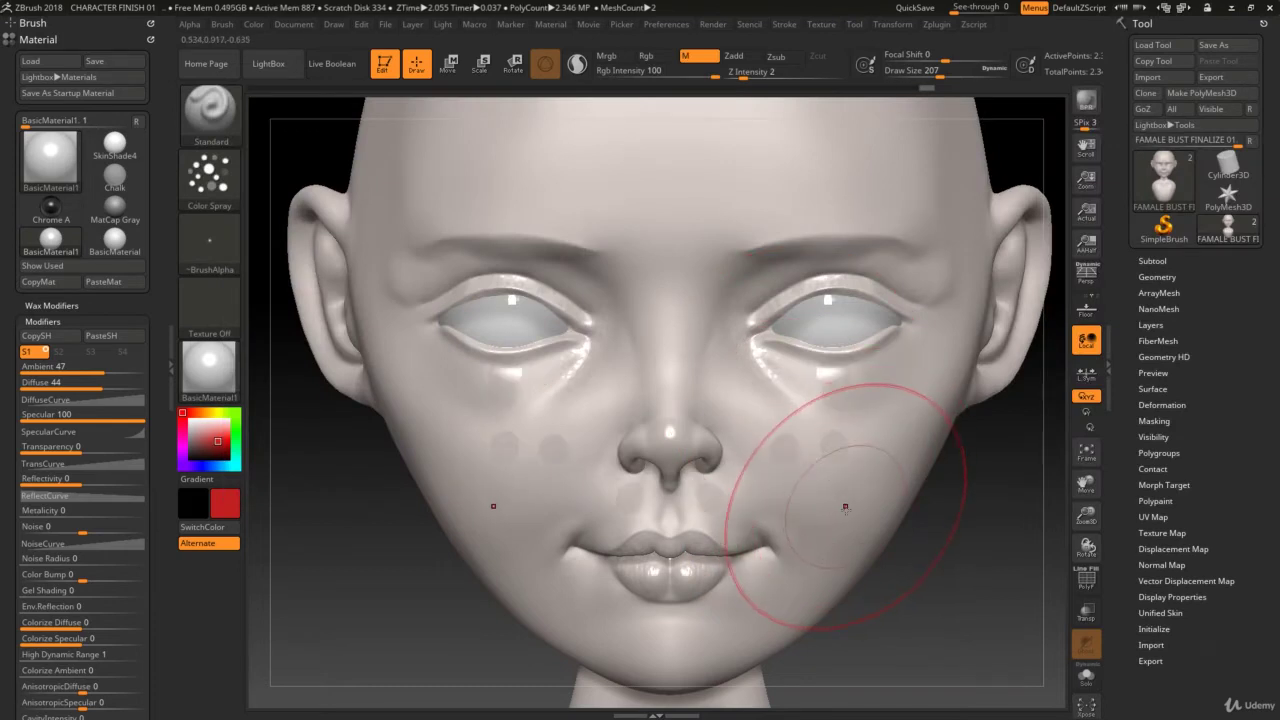
left_click(660, 66)
left_click_drag(863, 480, 865, 510)
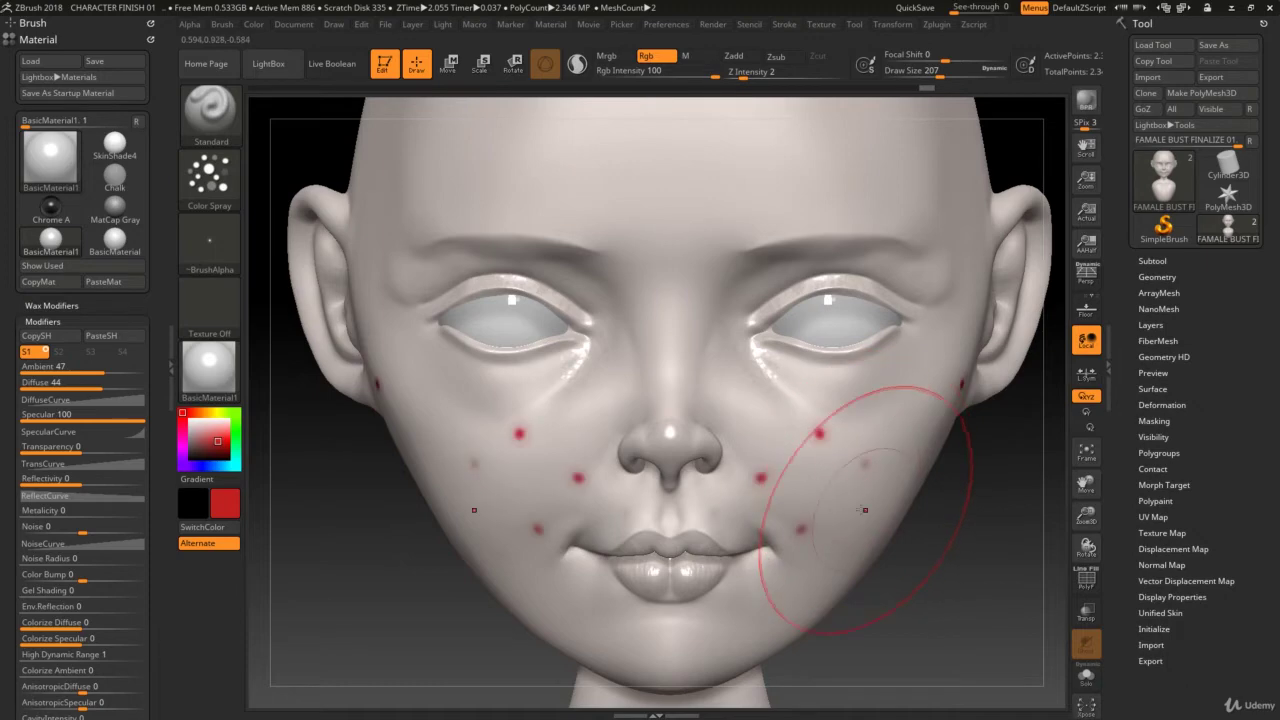
key("ctrl+z")
Step: Switch to a Dots stroke with a soft round alpha and paint red blush on the cheeks
left_click(209, 176)
left_click(289, 192)
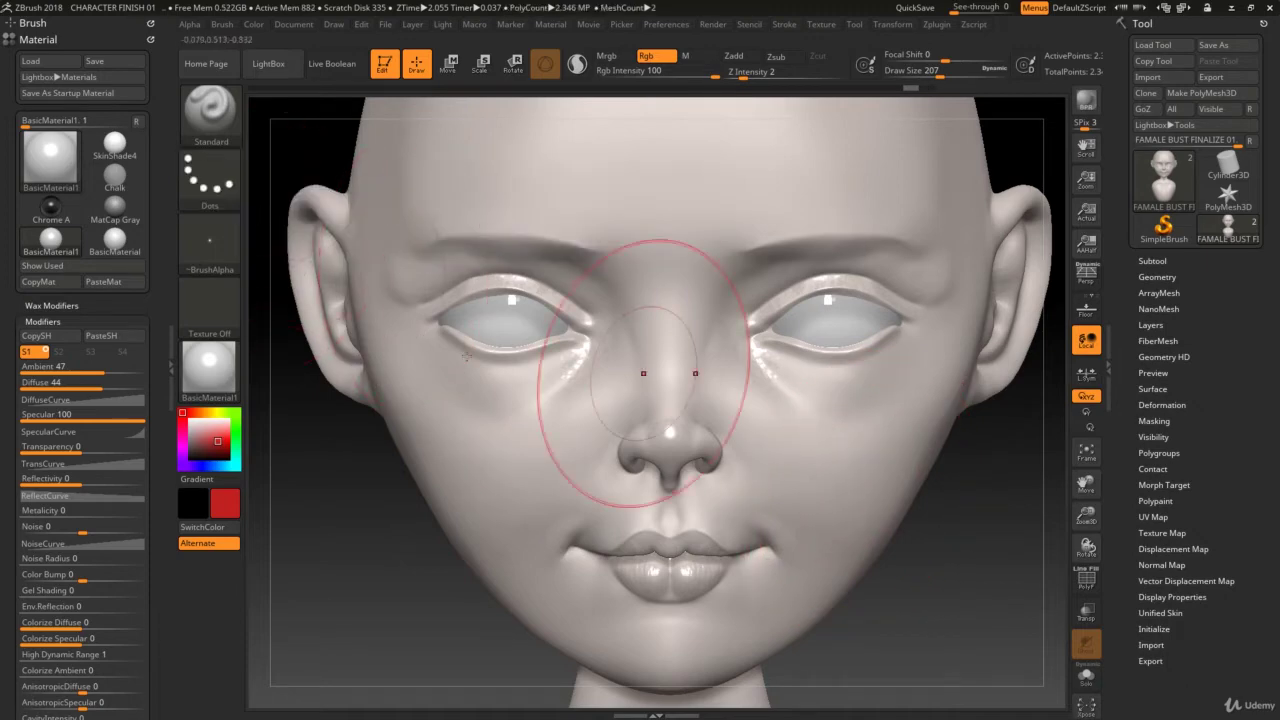
left_click(209, 240)
left_click(290, 255)
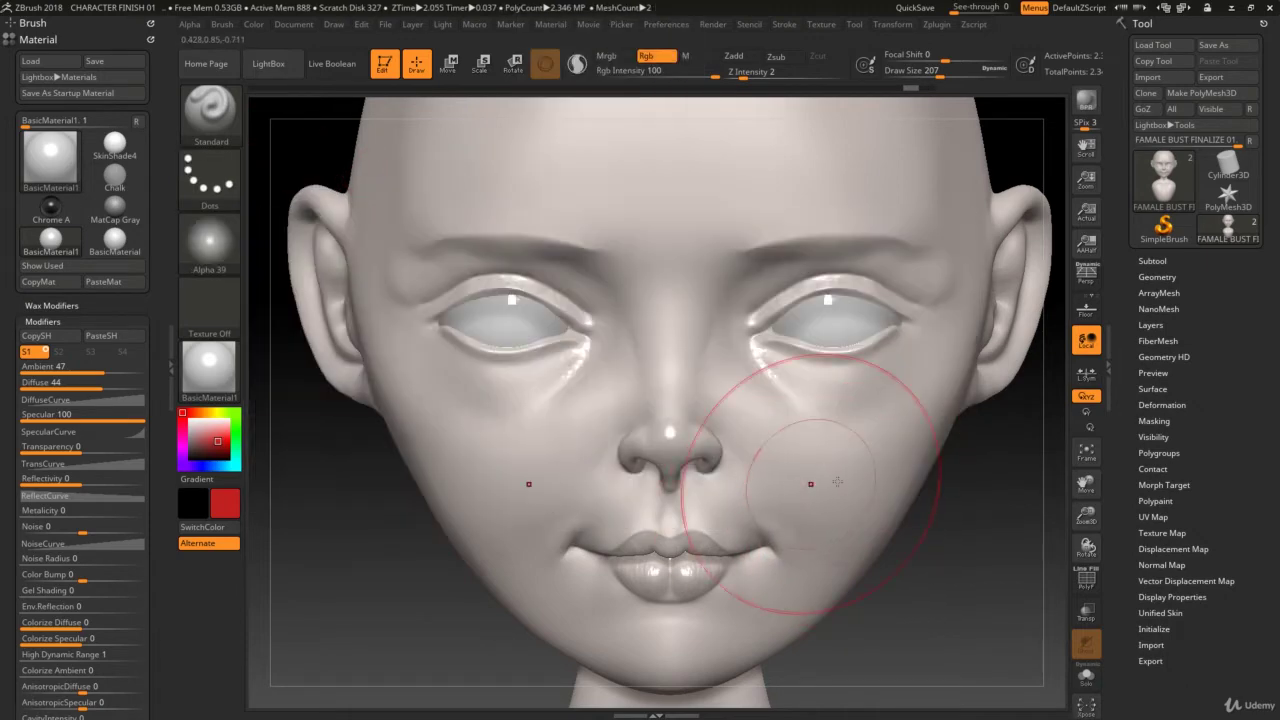
left_click(842, 484)
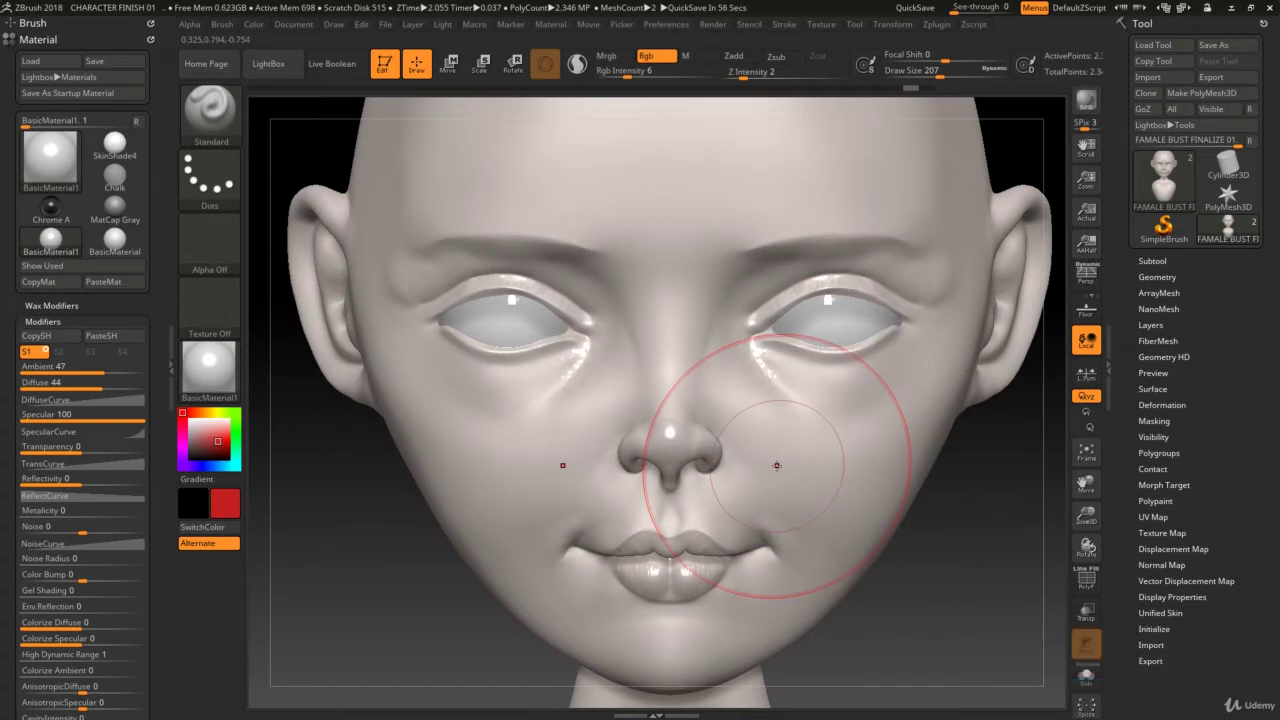
Step: Turn the alpha off, lower Rgb Intensity to 5, and add a faint pink tint to the cheeks
left_click(209, 240)
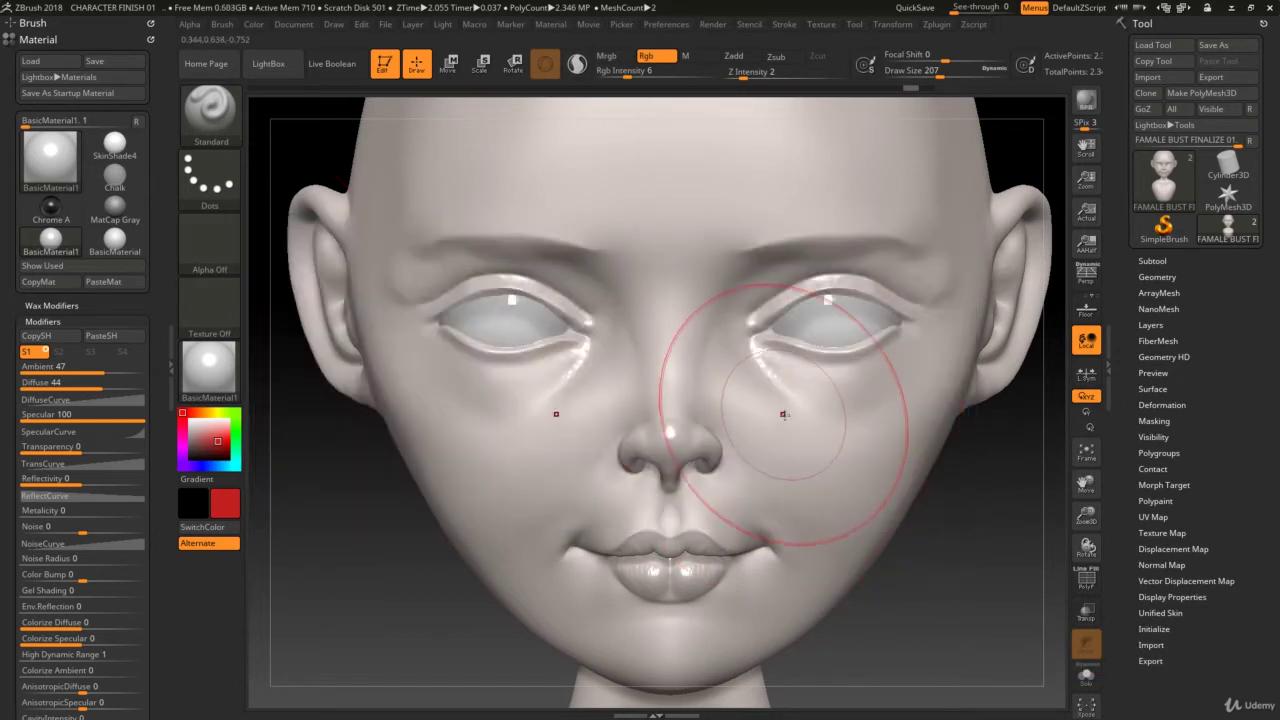
key("space")
left_click_drag(790, 447, 748, 452)
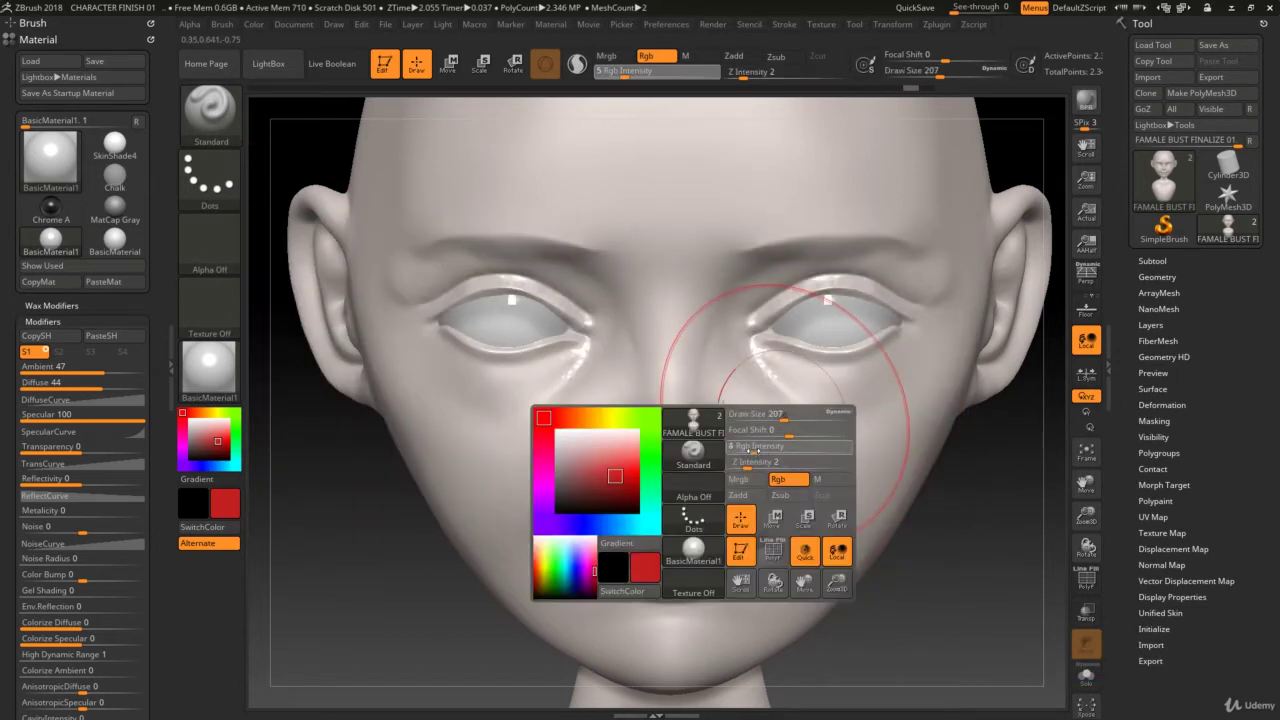
left_click_drag(869, 474, 862, 486)
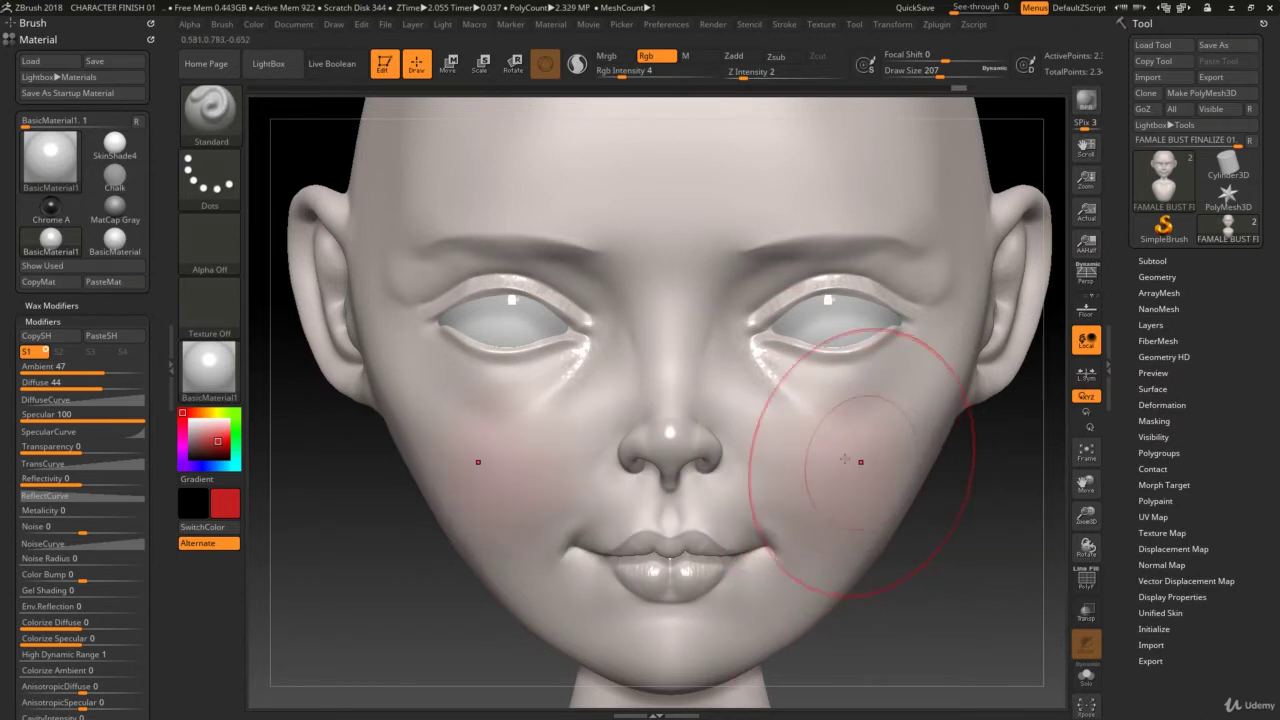
Step: Shrink the brush to size 83 and paint pink onto both upper eyelids
key("s")
left_click_drag(808, 402, 770, 402)
left_click_drag(870, 288, 756, 290)
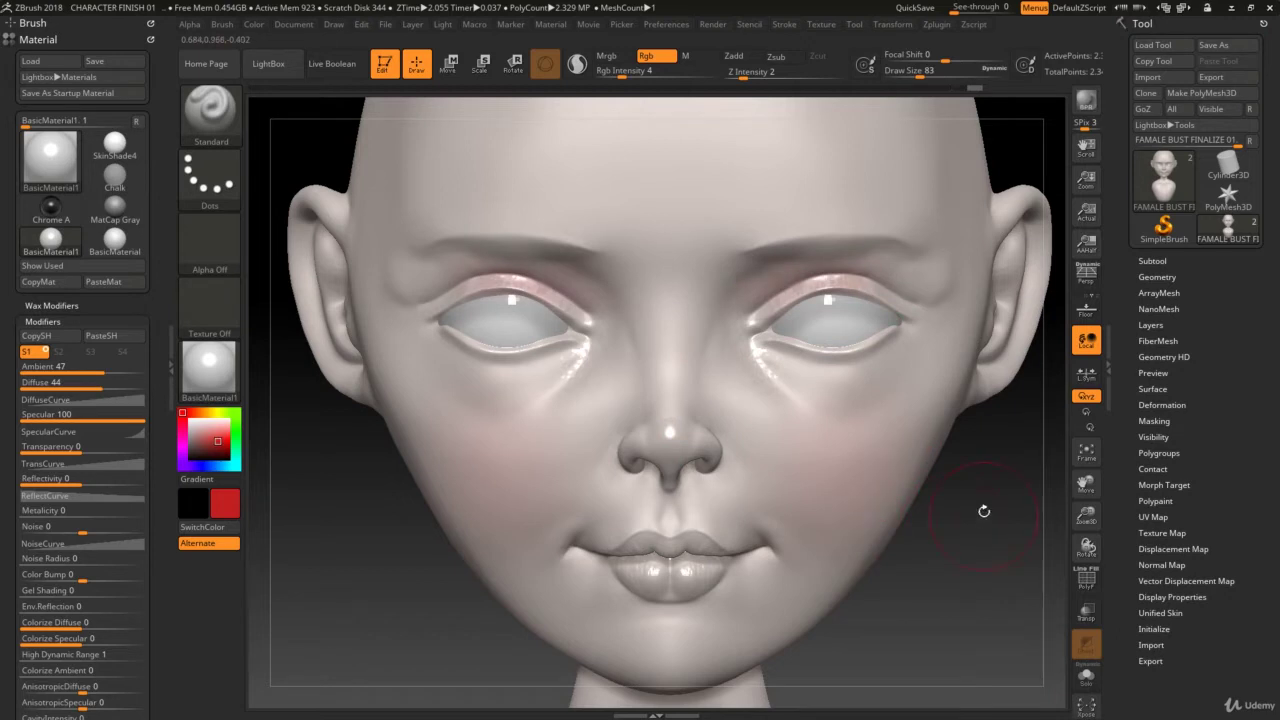
Step: At Rgb Intensity 2, tint the nostrils at brush size 16, then the lower lip line at size 37
key("space")
left_click_drag(895, 452, 878, 455)
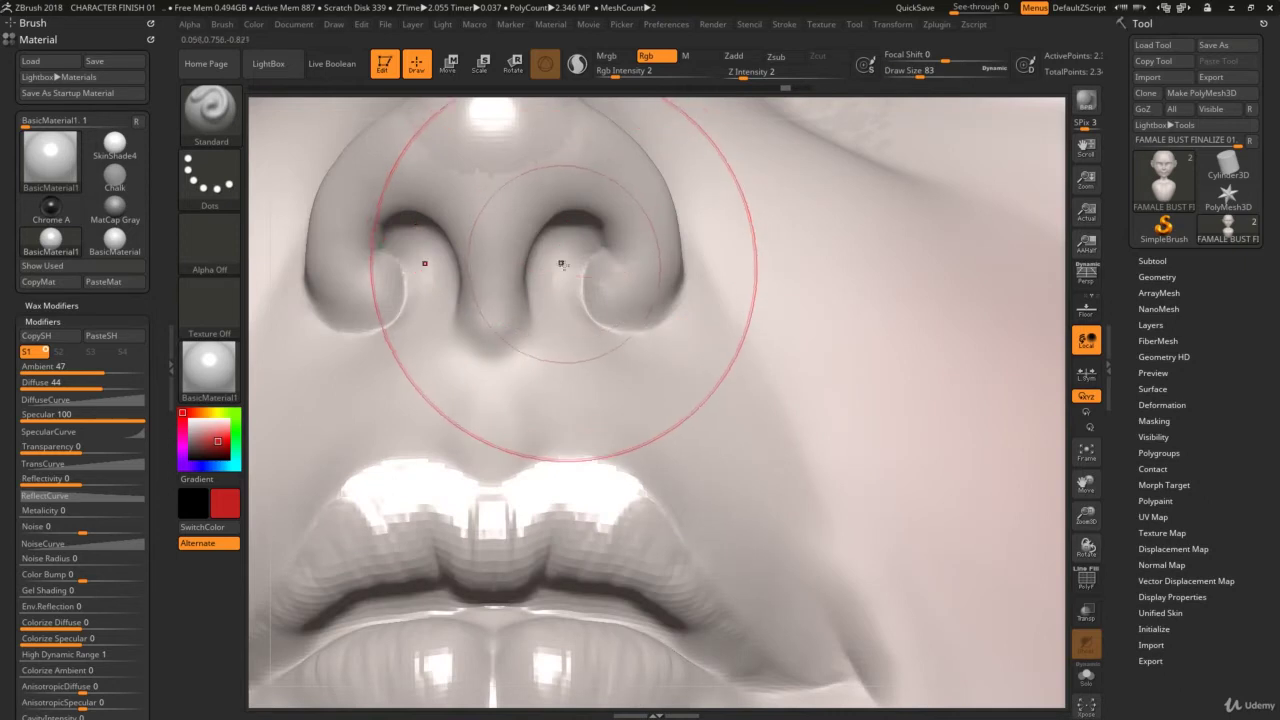
key("s")
mouse_move(600, 266)
left_mouse_down()
mouse_move(557, 266)
mouse_move(568, 242)
left_mouse_up()
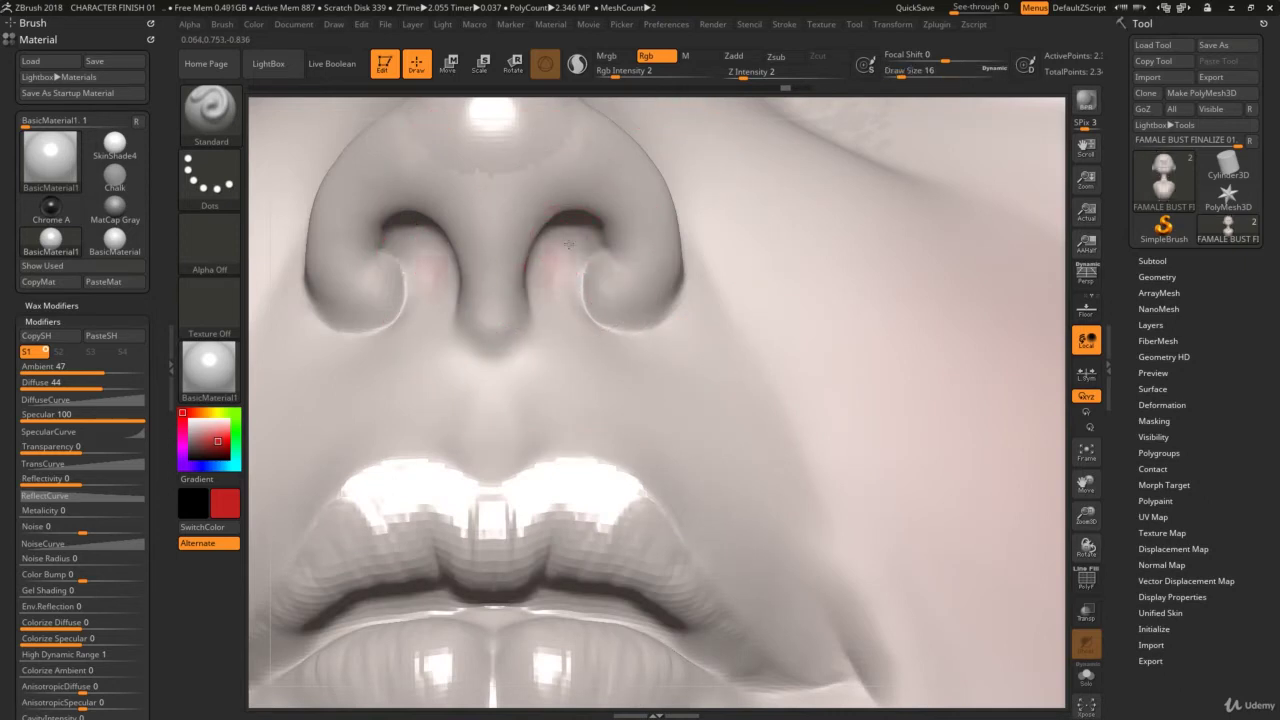
right_click_drag(555, 274, 580, 477, "ctrl")
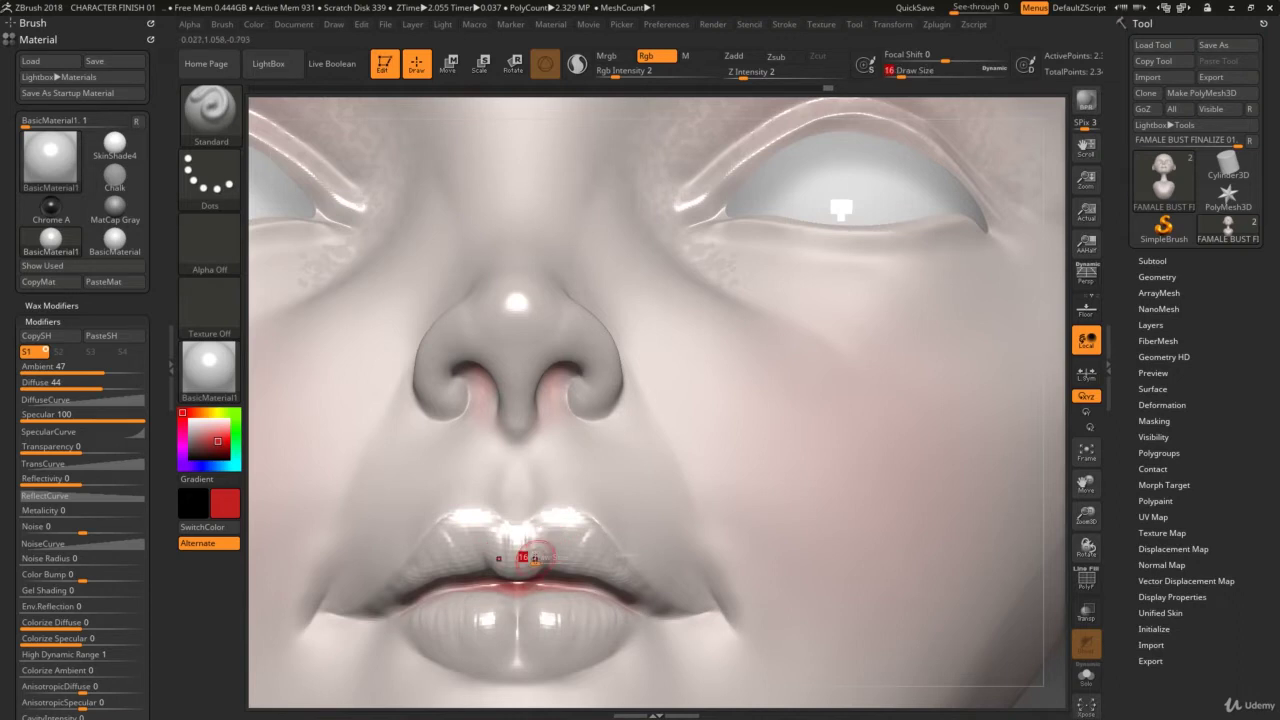
left_click_drag(535, 557, 550, 557)
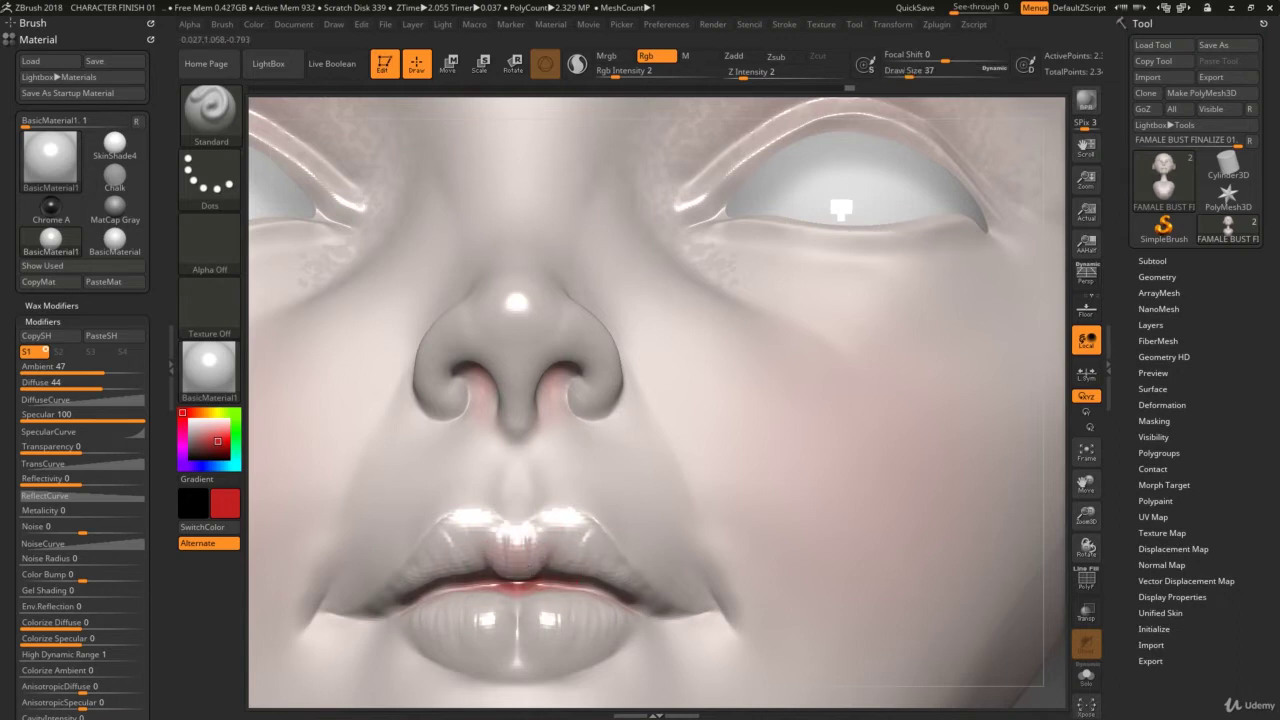
left_click_drag(436, 603, 512, 592)
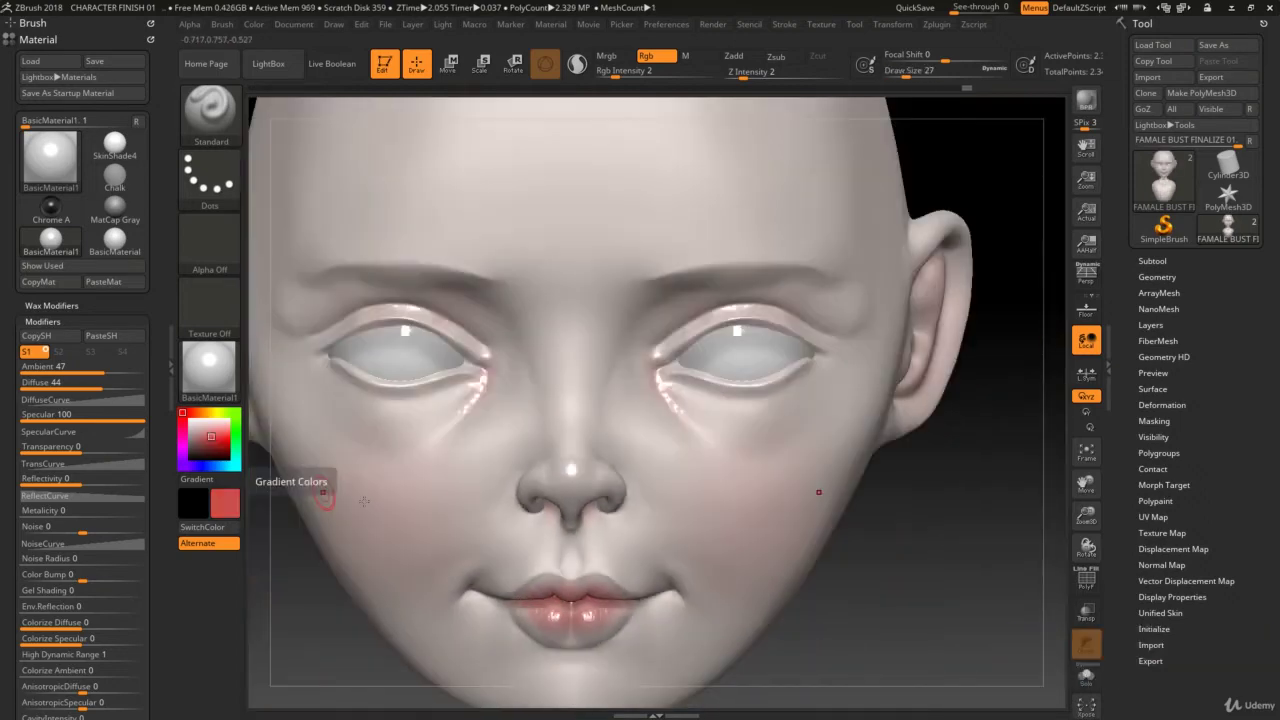
Step: Try salmon and purple, settle on dark red paint, and enlarge the brush to size 136
left_click(211, 437)
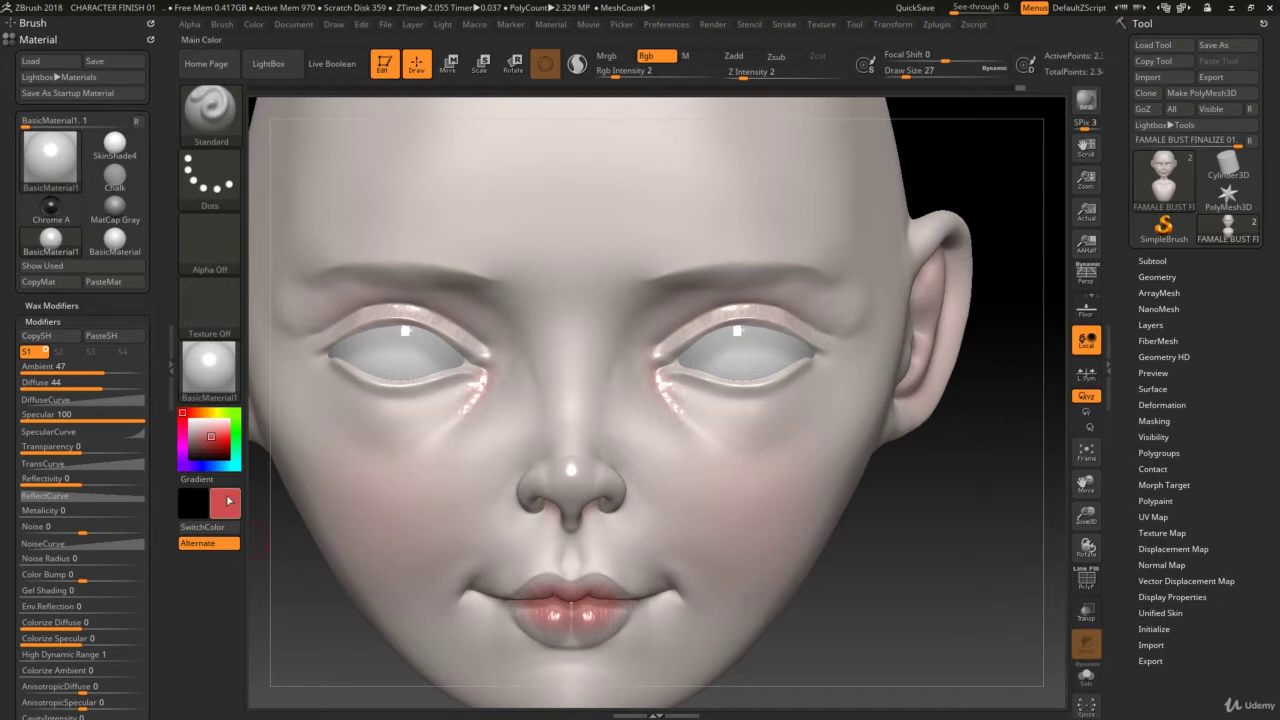
left_click(179, 461)
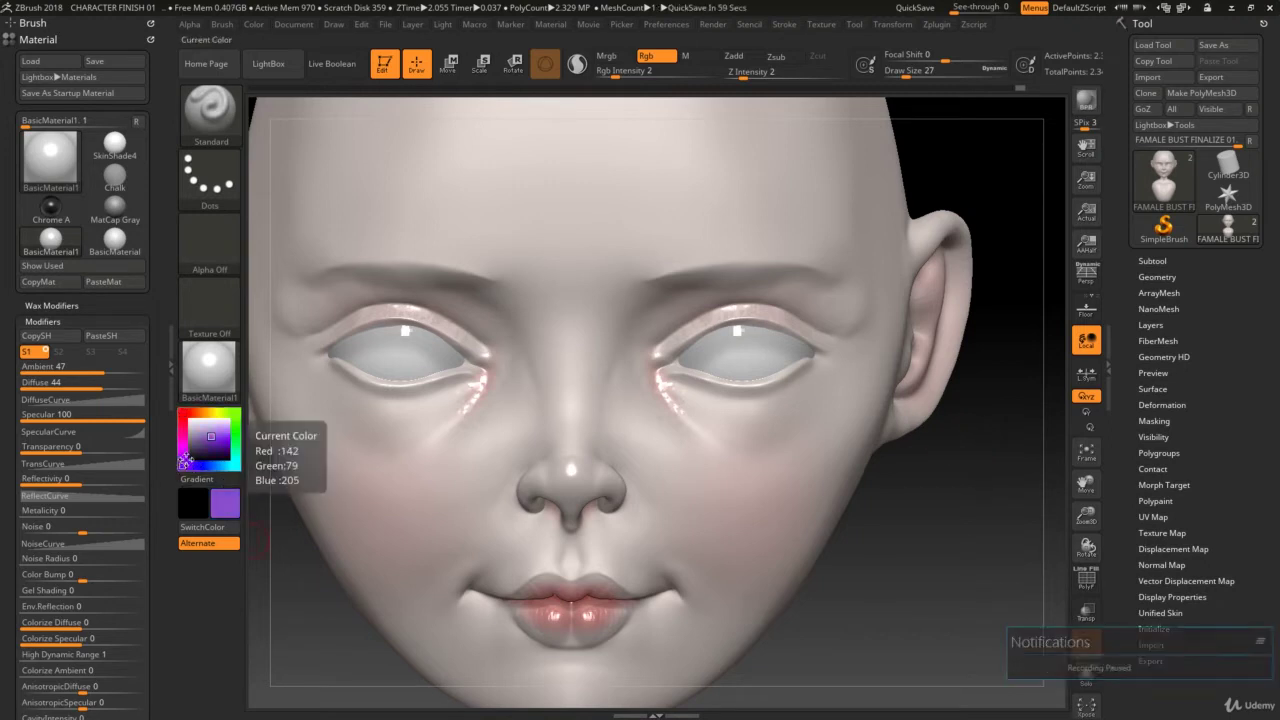
left_click(209, 441)
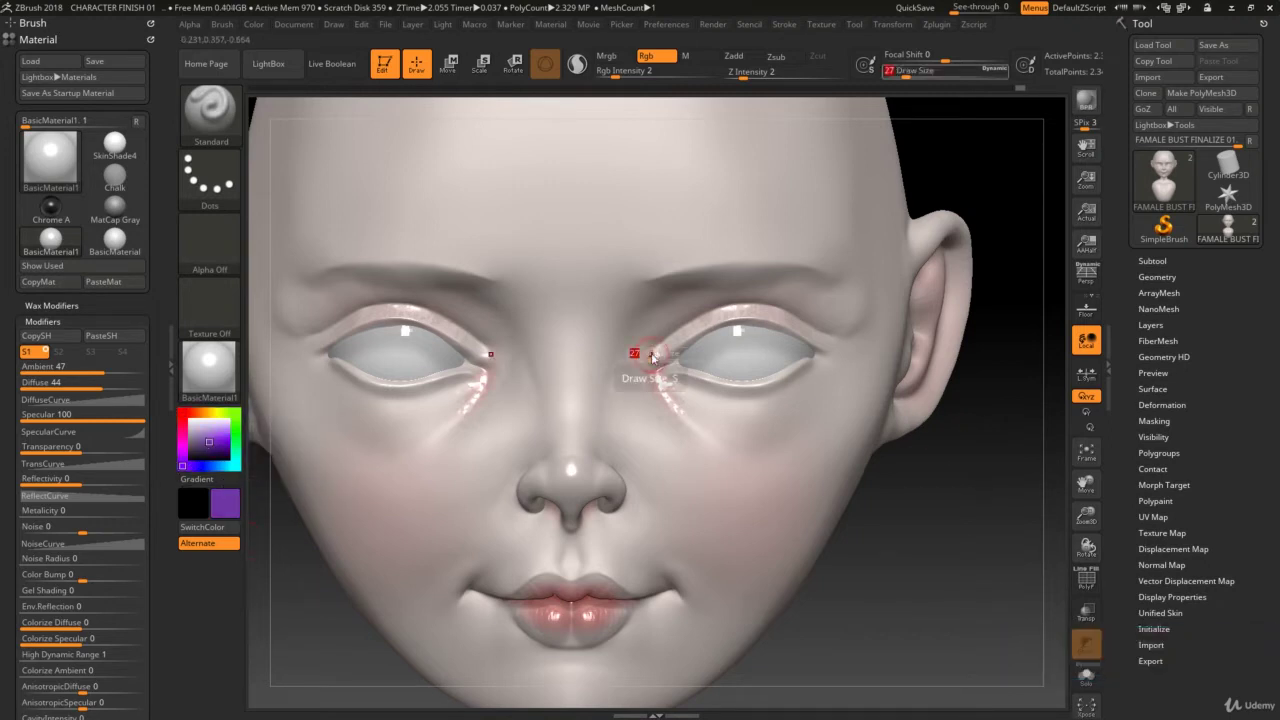
key("bracketright")
key("bracketright")
key("bracketright")
key("bracketright")
key("bracketright")
key("bracketright")
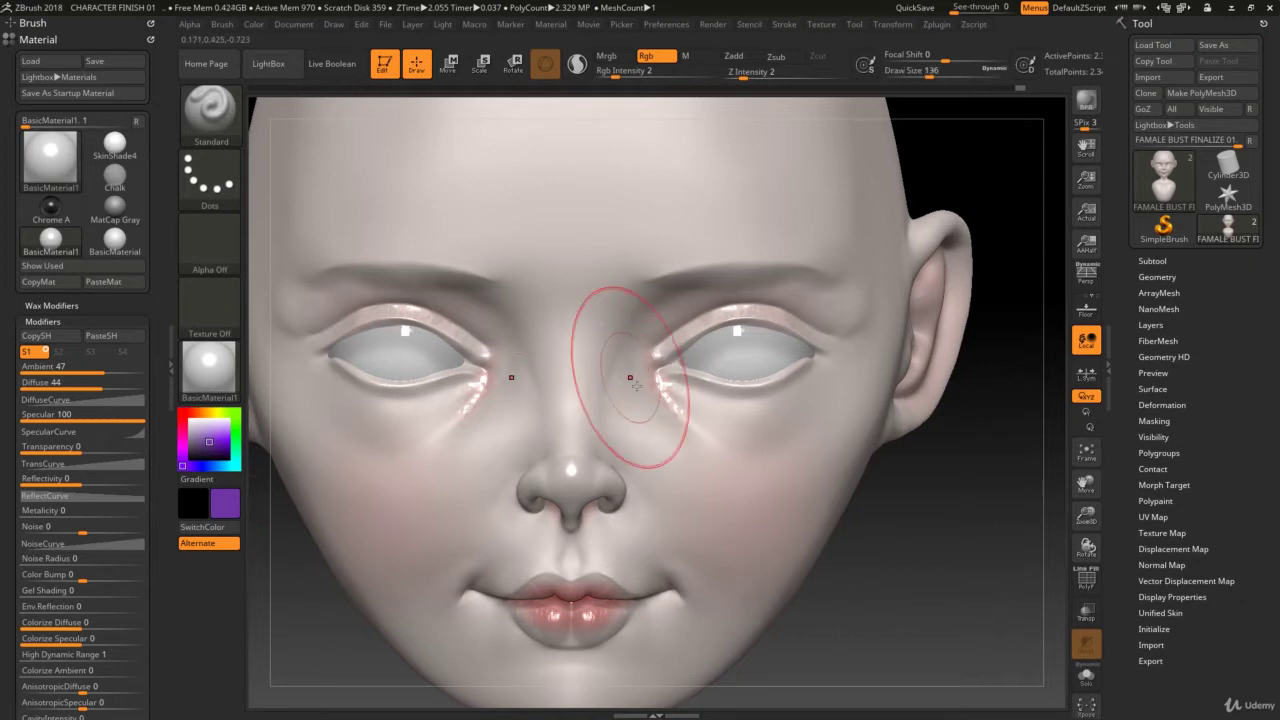
key("bracketright")
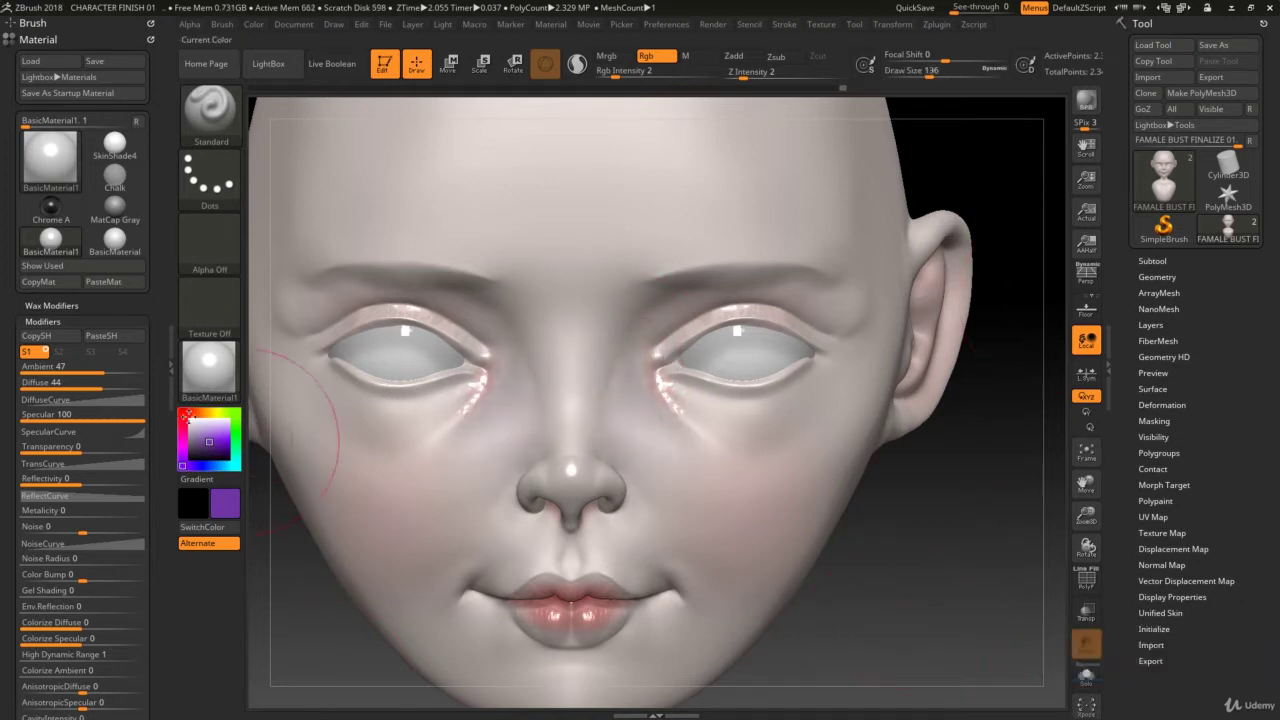
left_click(210, 447)
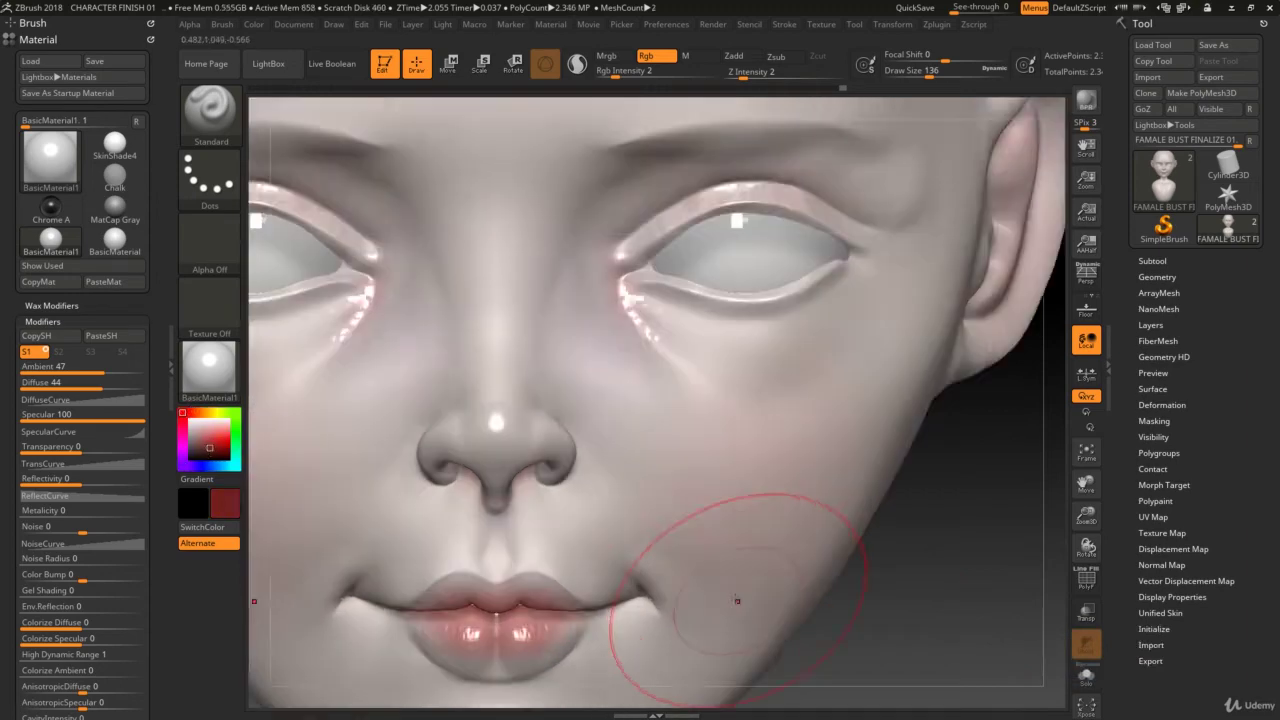
Step: Paint a darker line along the lip seam with the brush shrunk to size 17
right_click_drag(743, 571, 571, 557, "alt")
key("s")
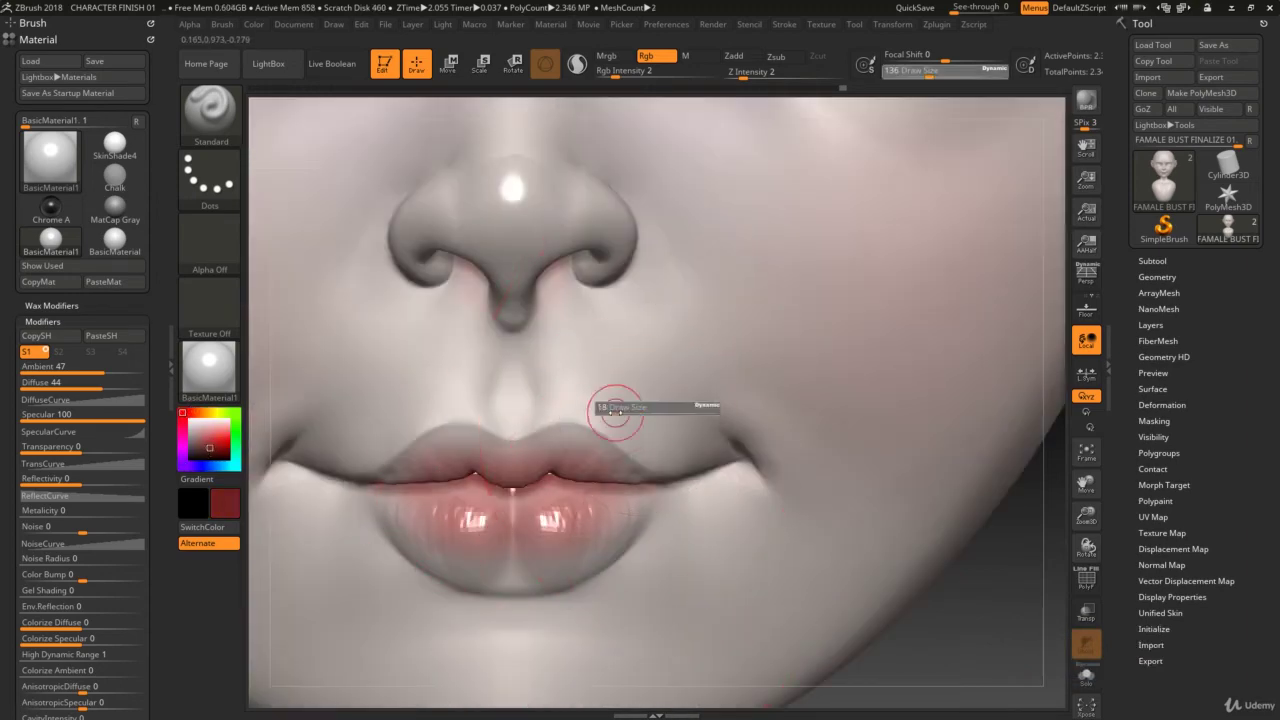
mouse_move(615, 410)
right_mouse_down()
mouse_move(449, 482)
mouse_move(530, 440)
right_mouse_up()
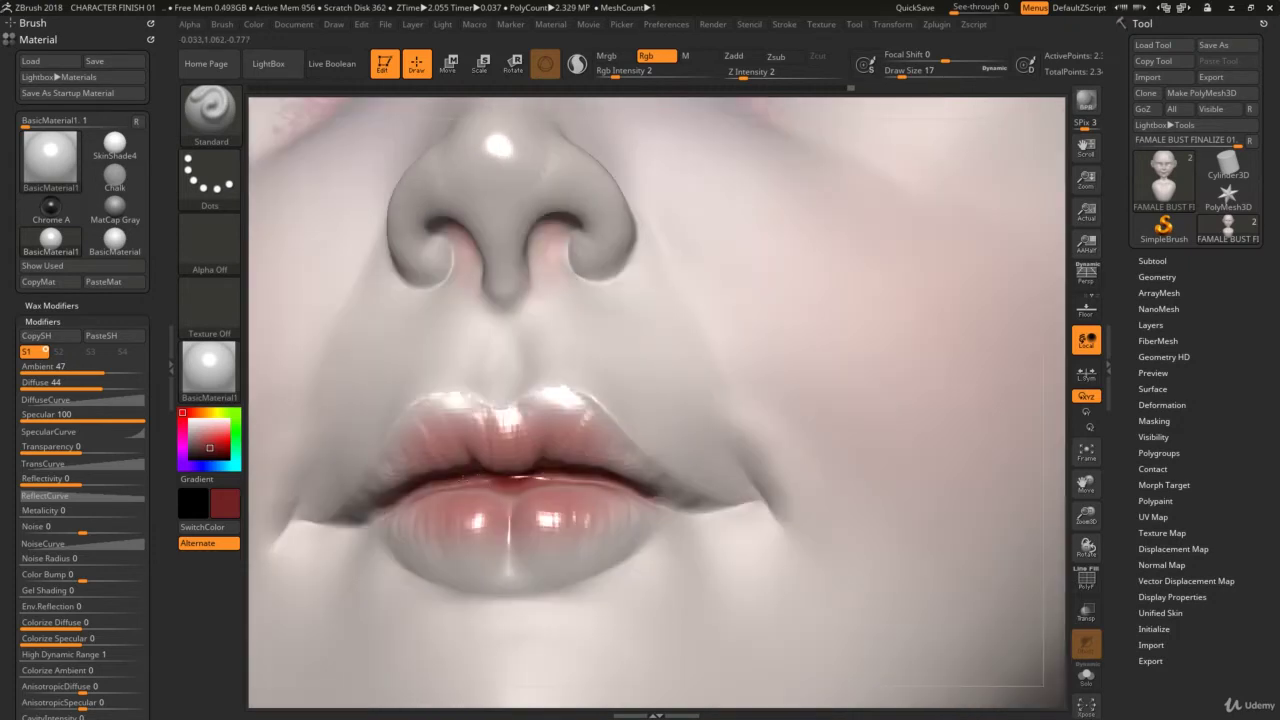
left_click_drag(620, 478, 458, 484)
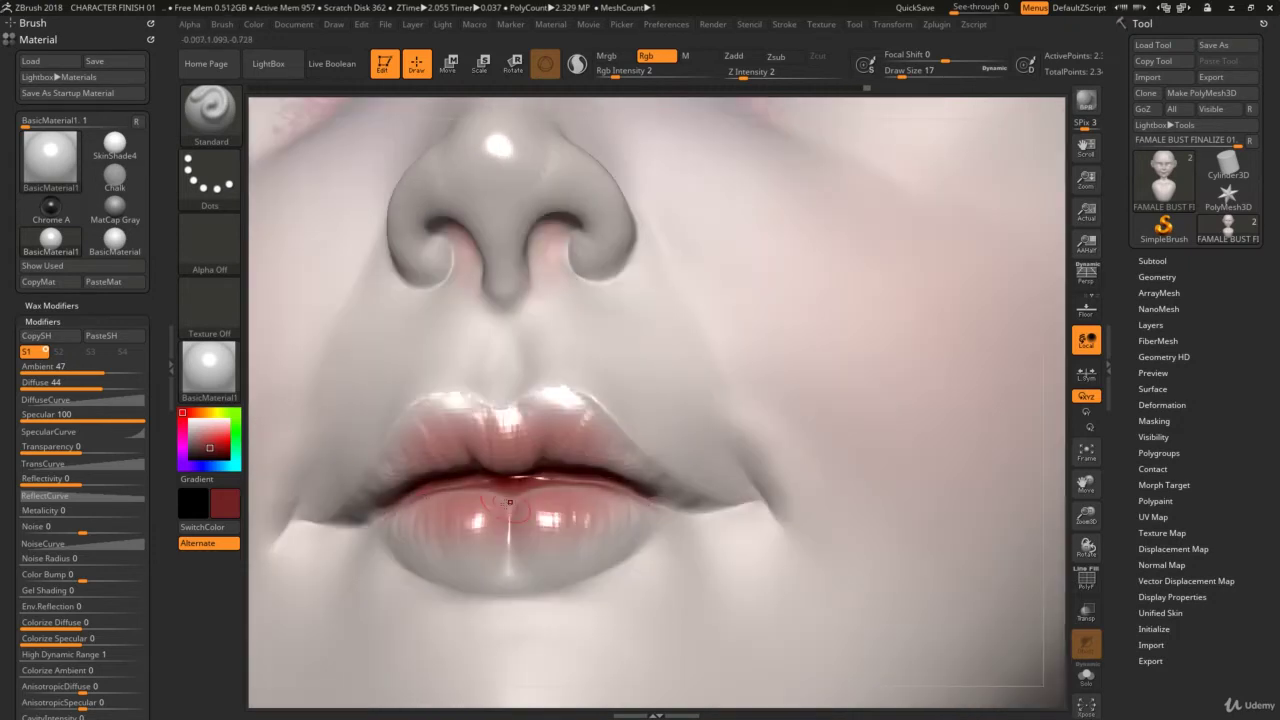
right_click_drag(480, 500, 457, 470)
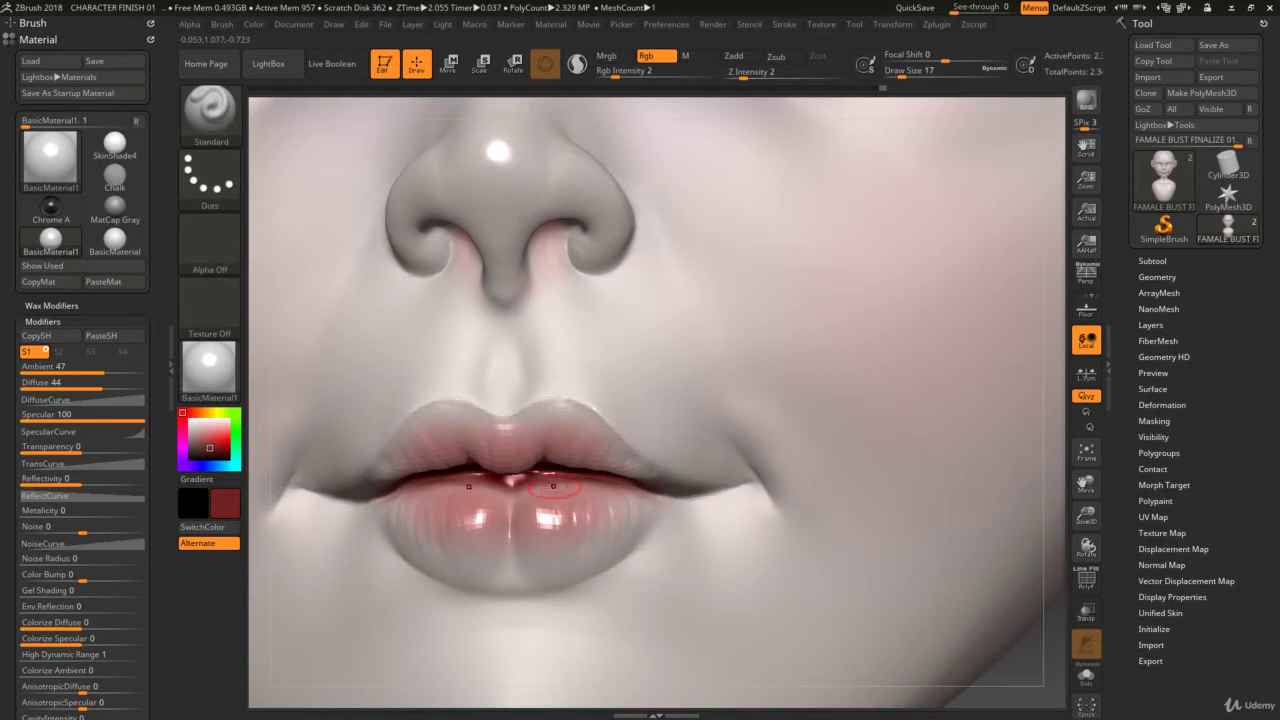
Step: Switch to a pale pink paint colour and frame both eyes in a frontal view
mouse_move(376, 505)
right_mouse_down()
mouse_move(400, 480)
mouse_move(671, 600)
right_mouse_up()
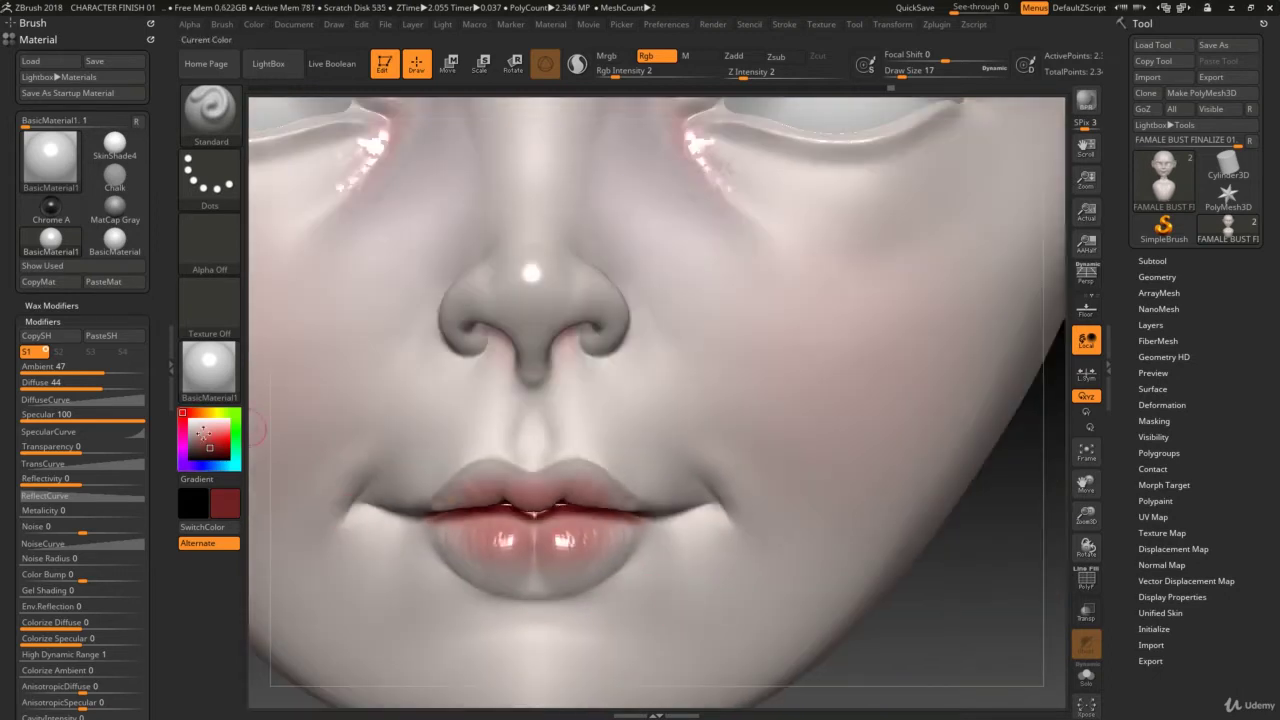
left_click(203, 432)
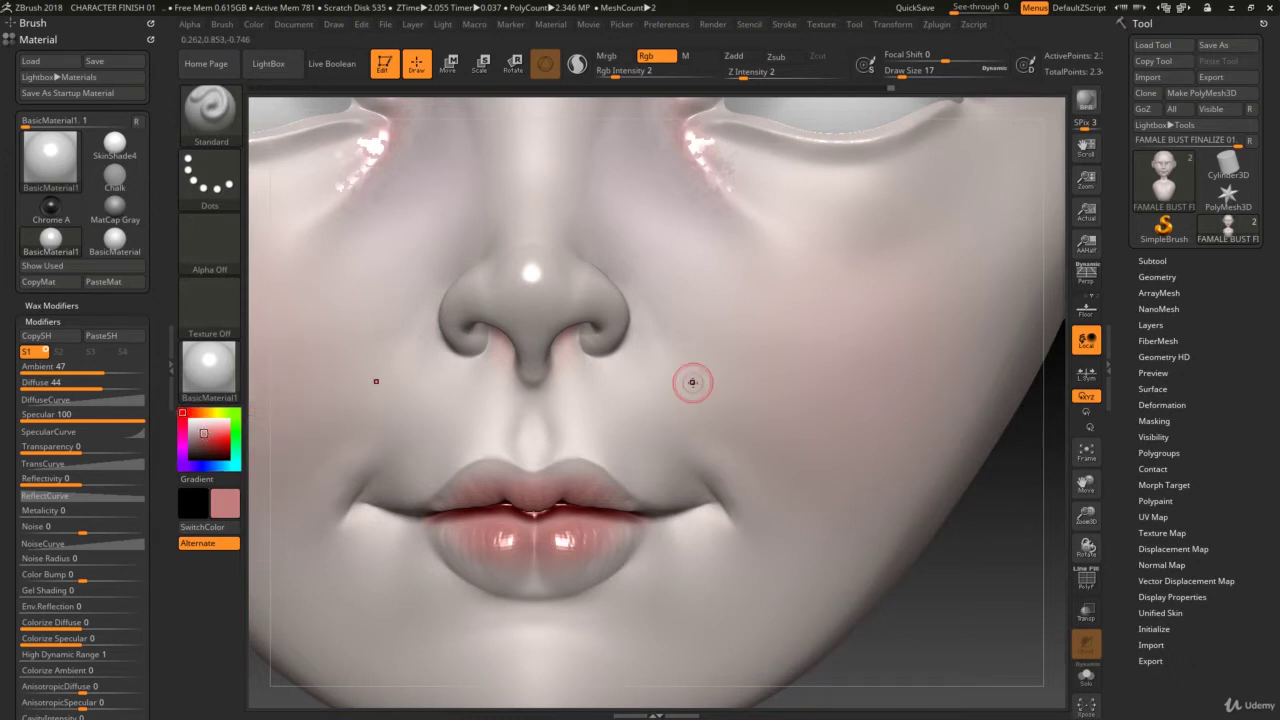
mouse_move(689, 380)
right_mouse_down("alt")
mouse_move(709, 317)
mouse_move(652, 228)
right_mouse_up("alt")
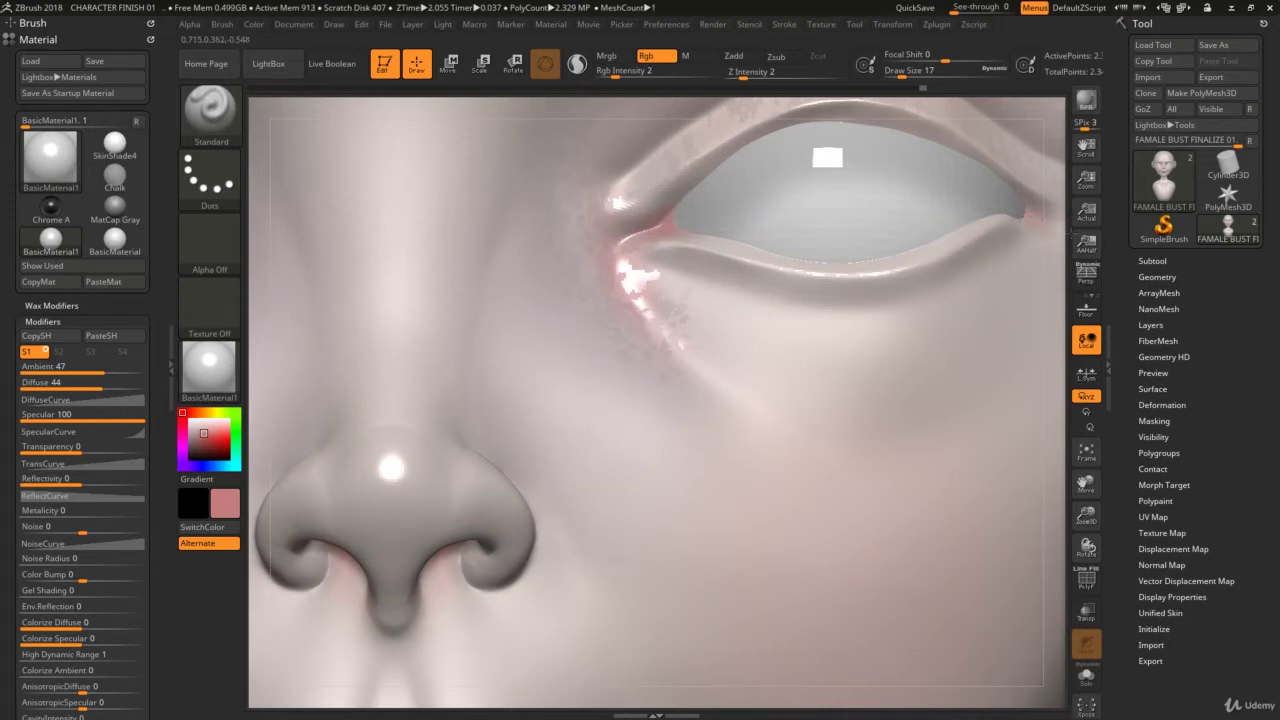
mouse_move(529, 591)
right_mouse_down()
mouse_move(537, 491)
mouse_move(573, 528)
right_mouse_up()
mouse_move(505, 594)
right_mouse_down()
mouse_move(589, 520)
mouse_move(609, 554)
right_mouse_up()
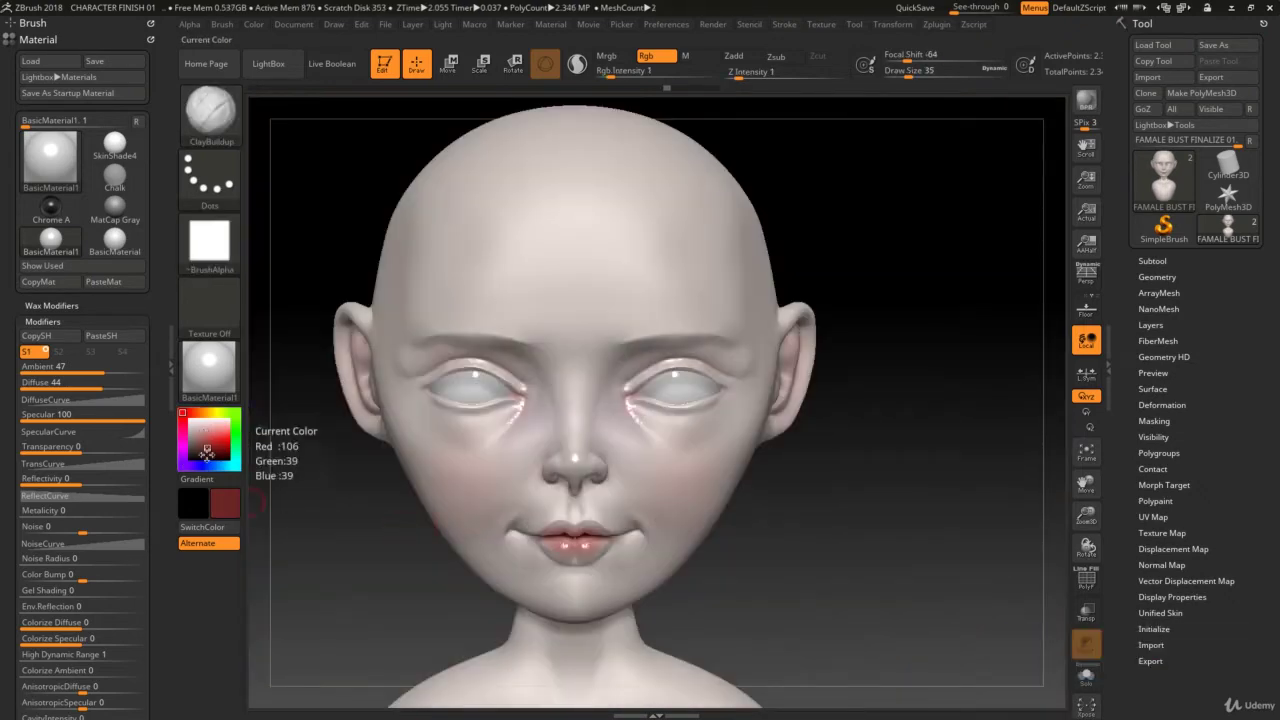
Step: Paint a red line along the lip seam and smooth it out
mouse_move(668, 524)
right_mouse_down("ctrl")
mouse_move(737, 651)
mouse_move(343, 543)
right_mouse_up("ctrl")
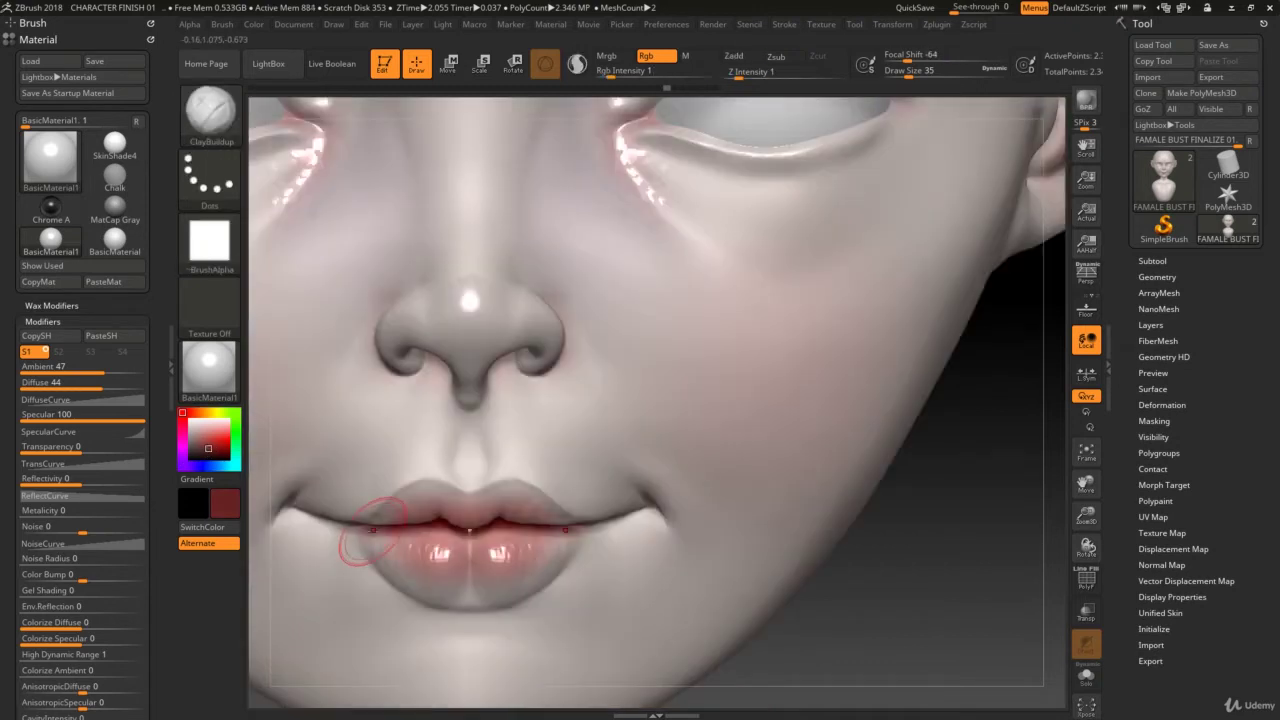
left_click_drag(373, 535, 398, 525)
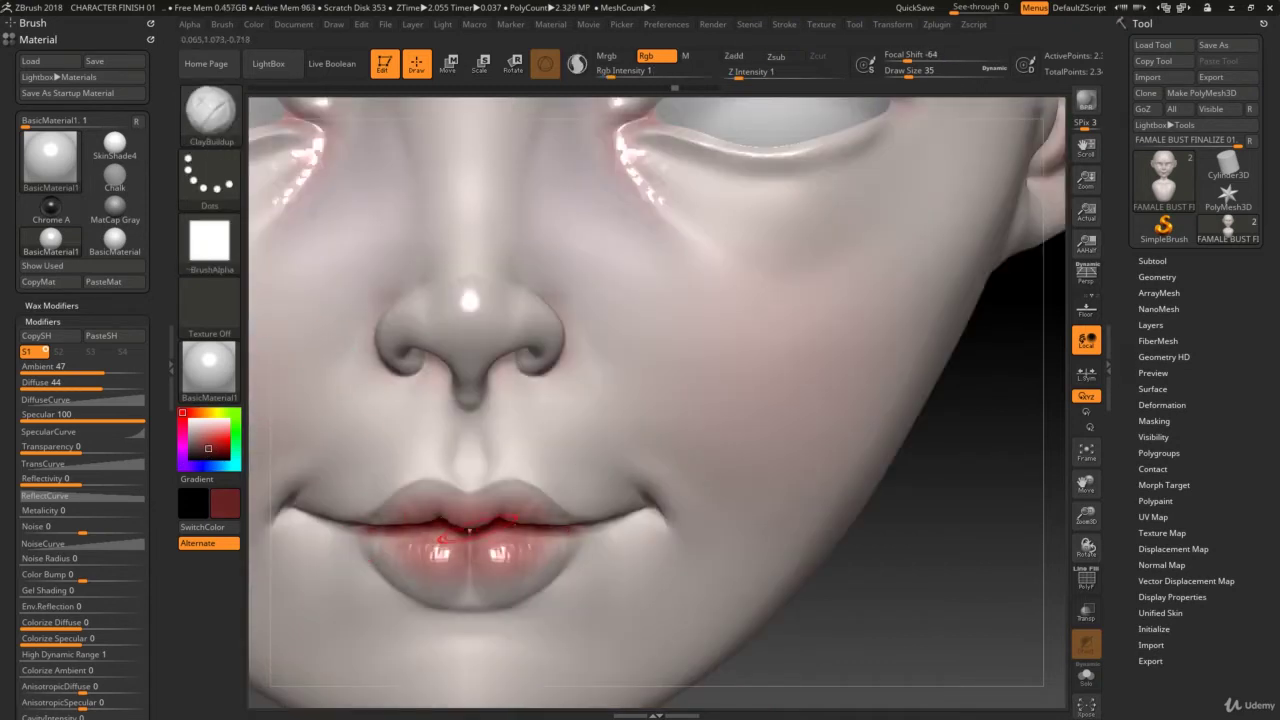
mouse_move(571, 571)
left_mouse_down("shift")
mouse_move(480, 540)
mouse_move(490, 524)
left_mouse_up("shift")
Step: Tint the upper eyelid reddish from the inner corner, then resize the brush to 33
key("space")
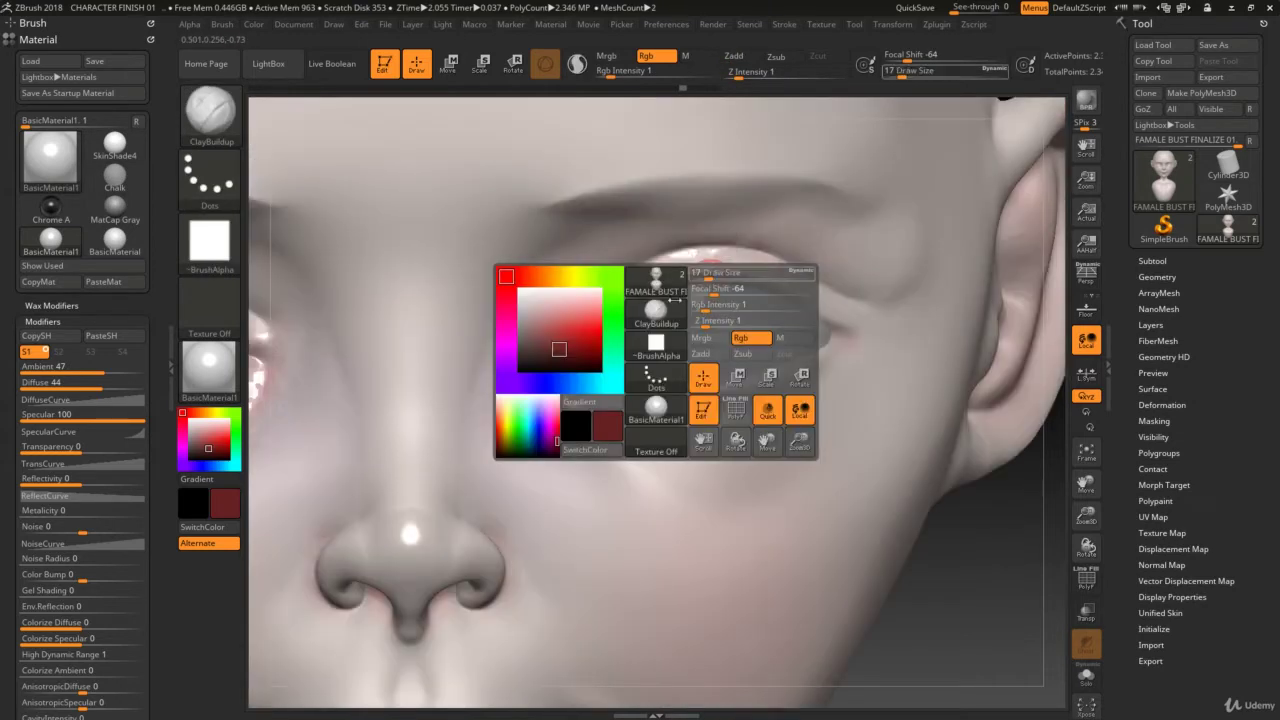
key("s")
mouse_move(612, 308)
left_mouse_down()
mouse_move(598, 308)
mouse_move(850, 296)
left_mouse_up()
key("f")
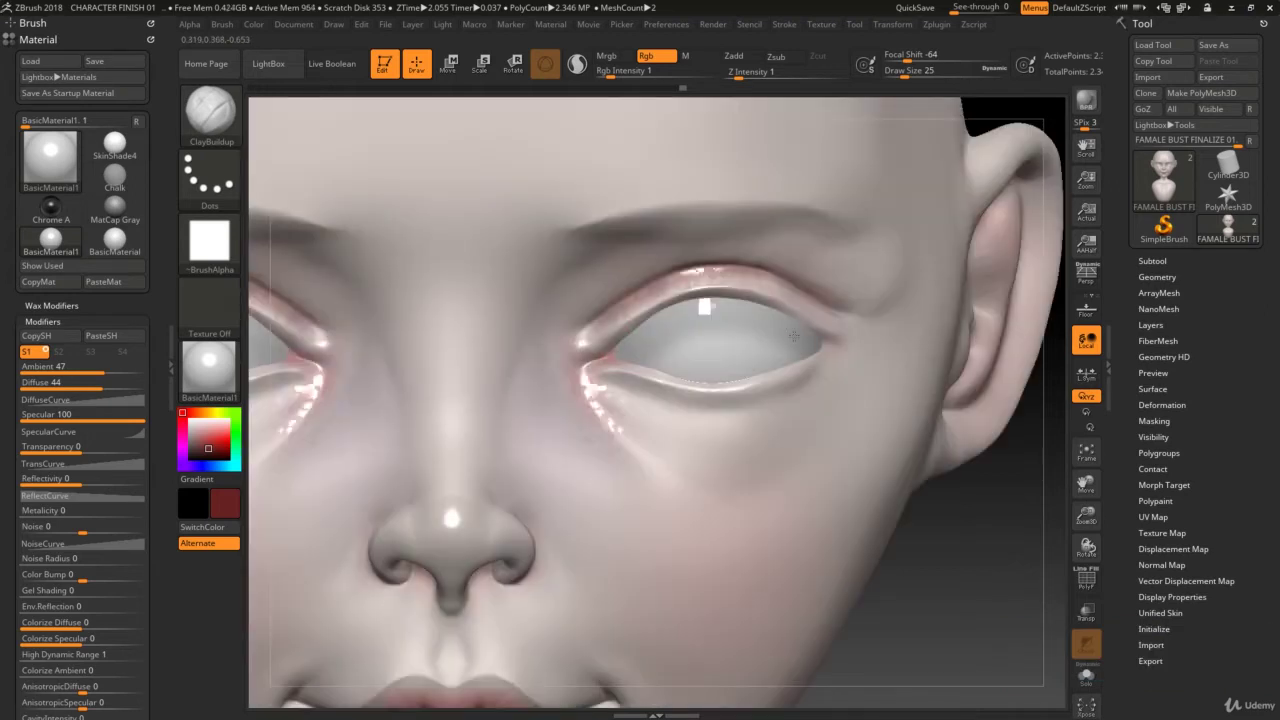
key("bracketleft")
key("bracketleft")
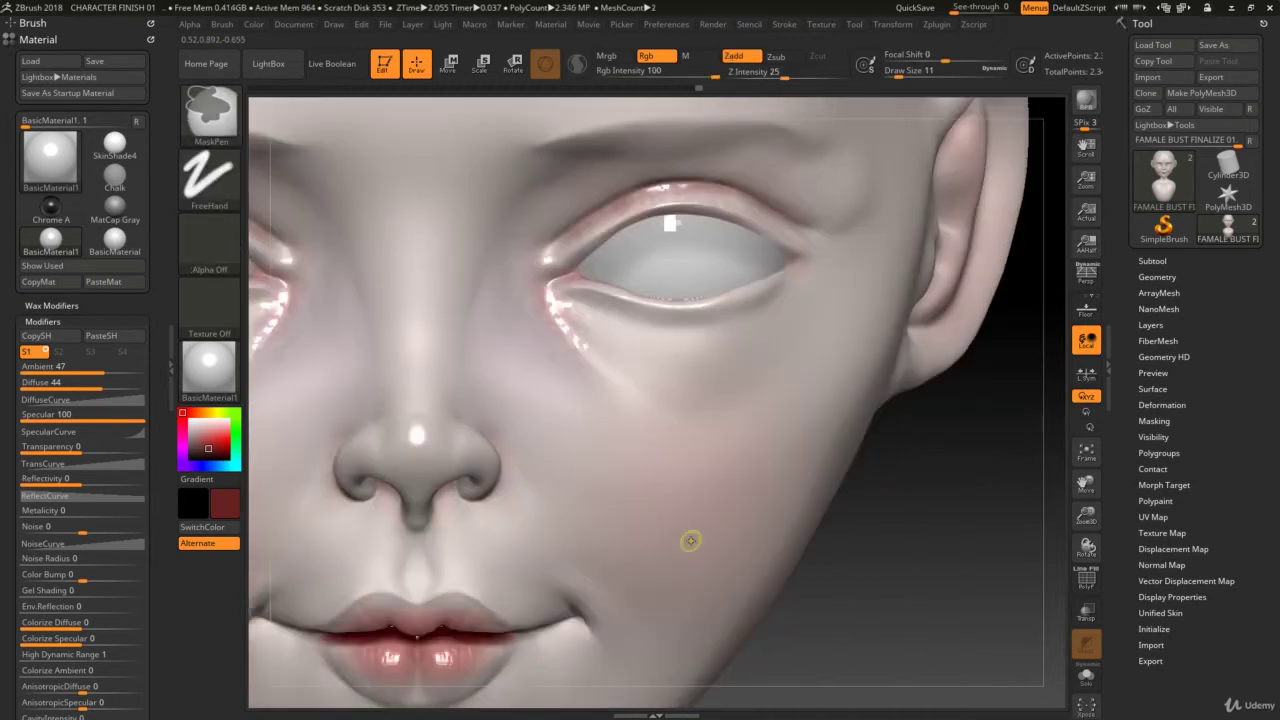
key("s")
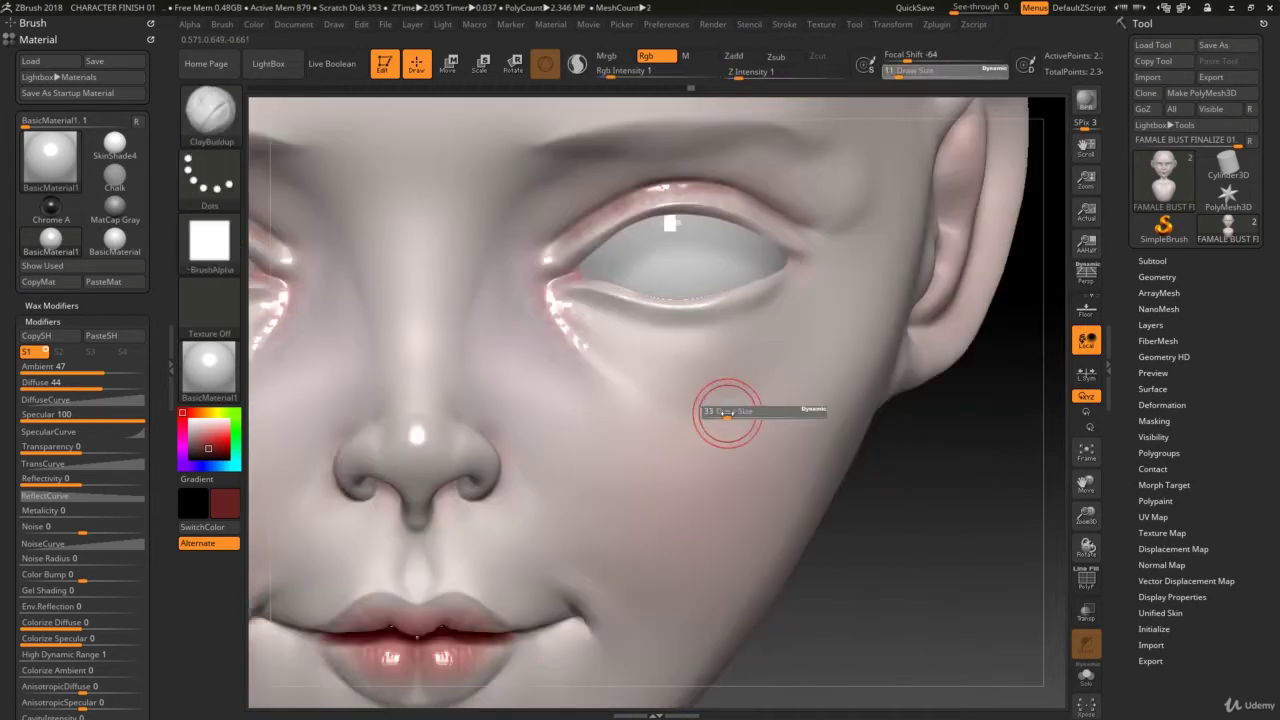
left_click_drag(728, 337, 785, 337)
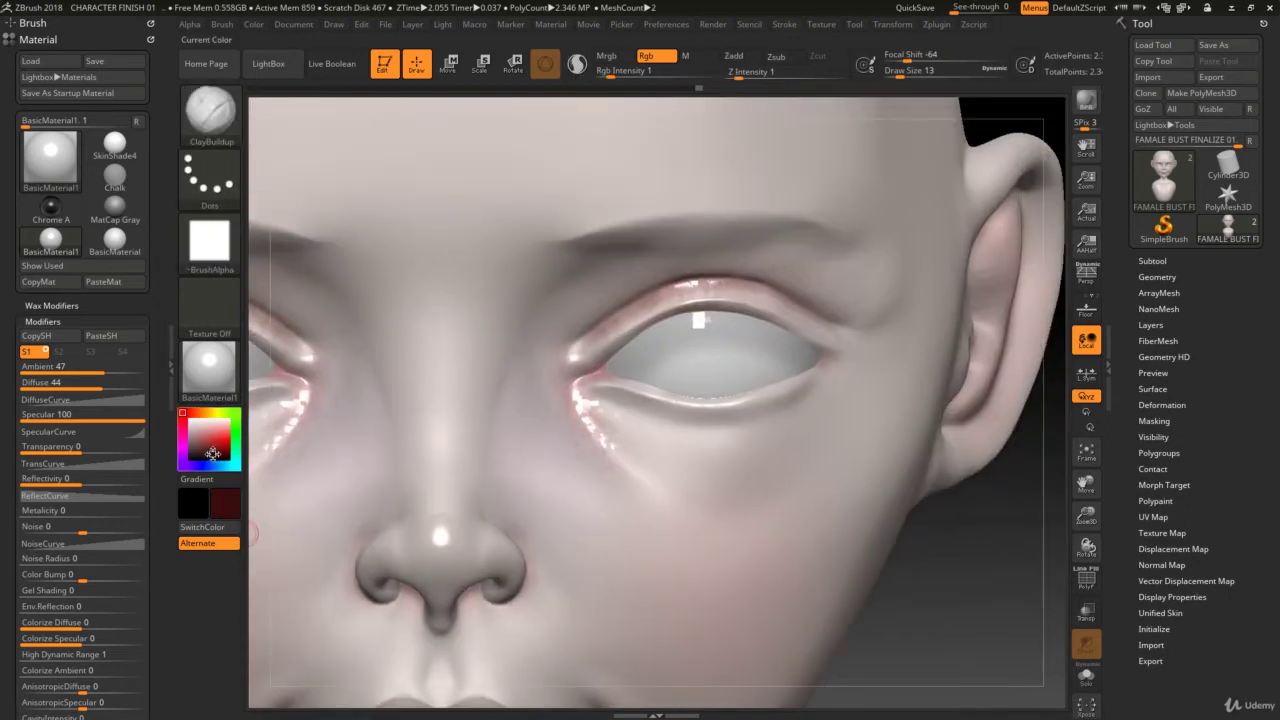
Step: Tint the outer eyelid at size 94, then switch brushes and set Draw Size 14 for the brows
left_click_drag(809, 283, 865, 282)
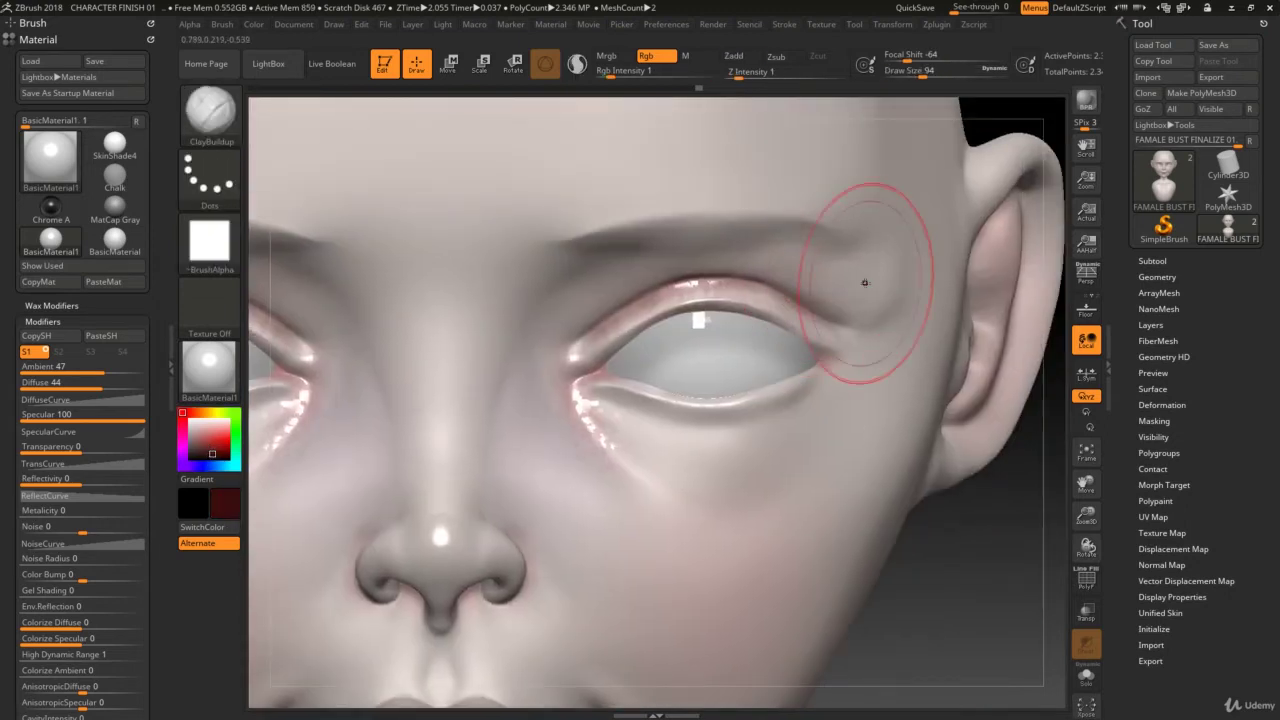
left_click_drag(766, 257, 861, 297)
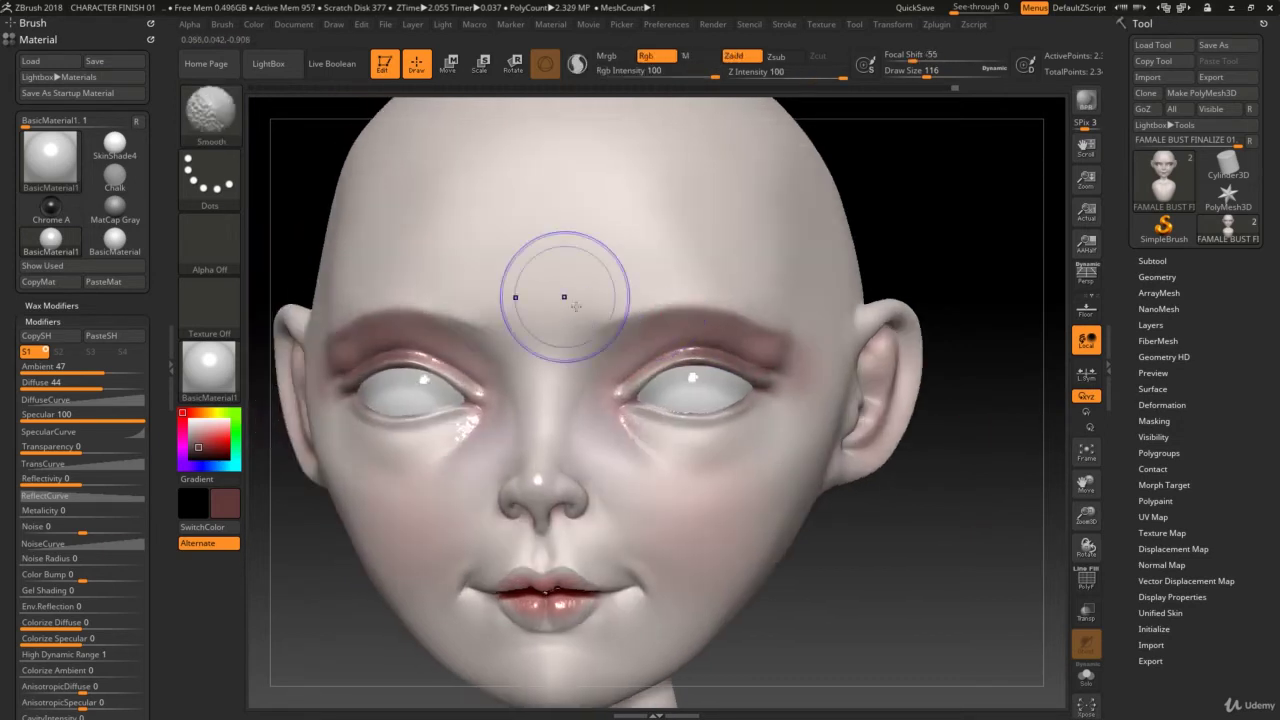
key("b")
key("m")
key("p")
right_click_drag(560, 300, 590, 267, "ctrl")
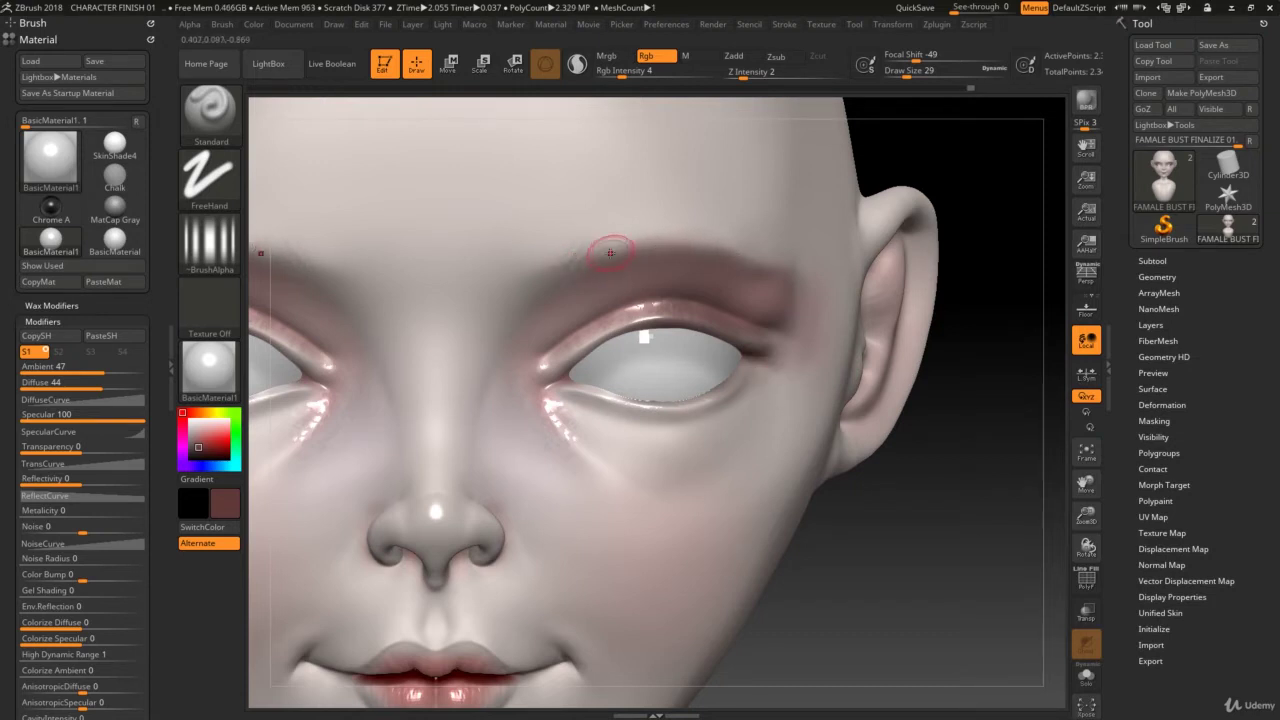
type("s4")
key("Return")
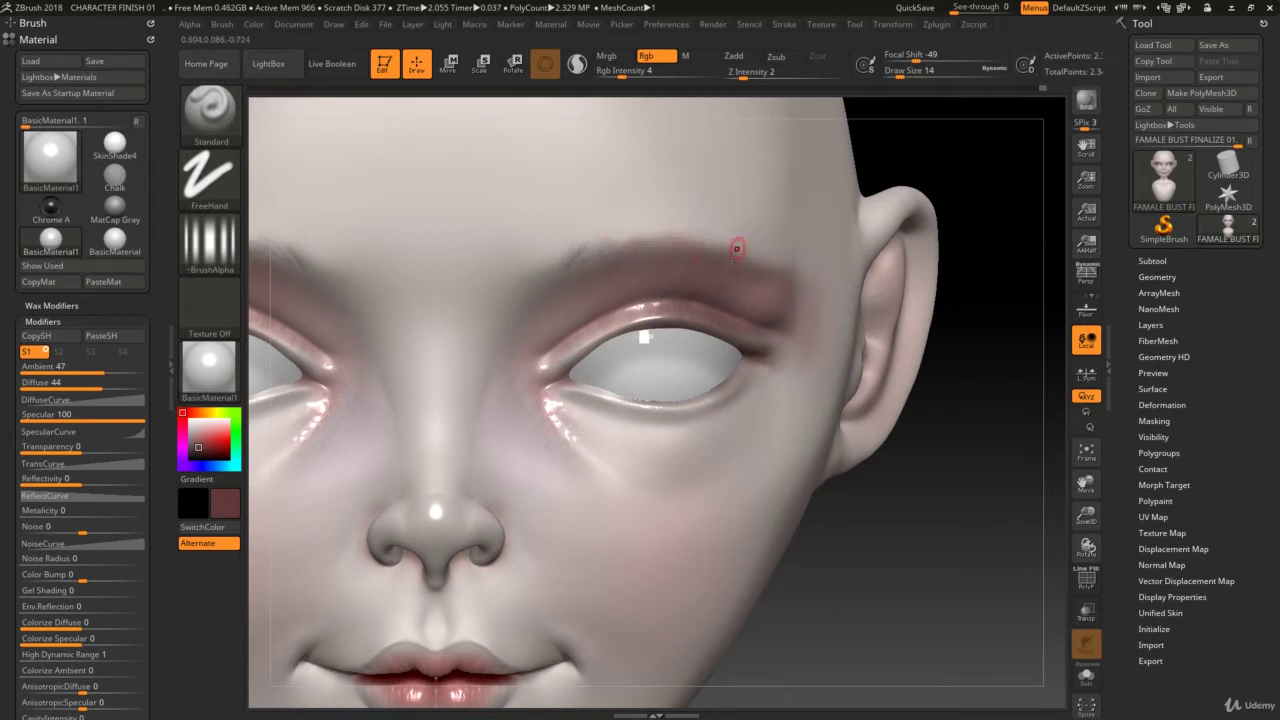
key("f")
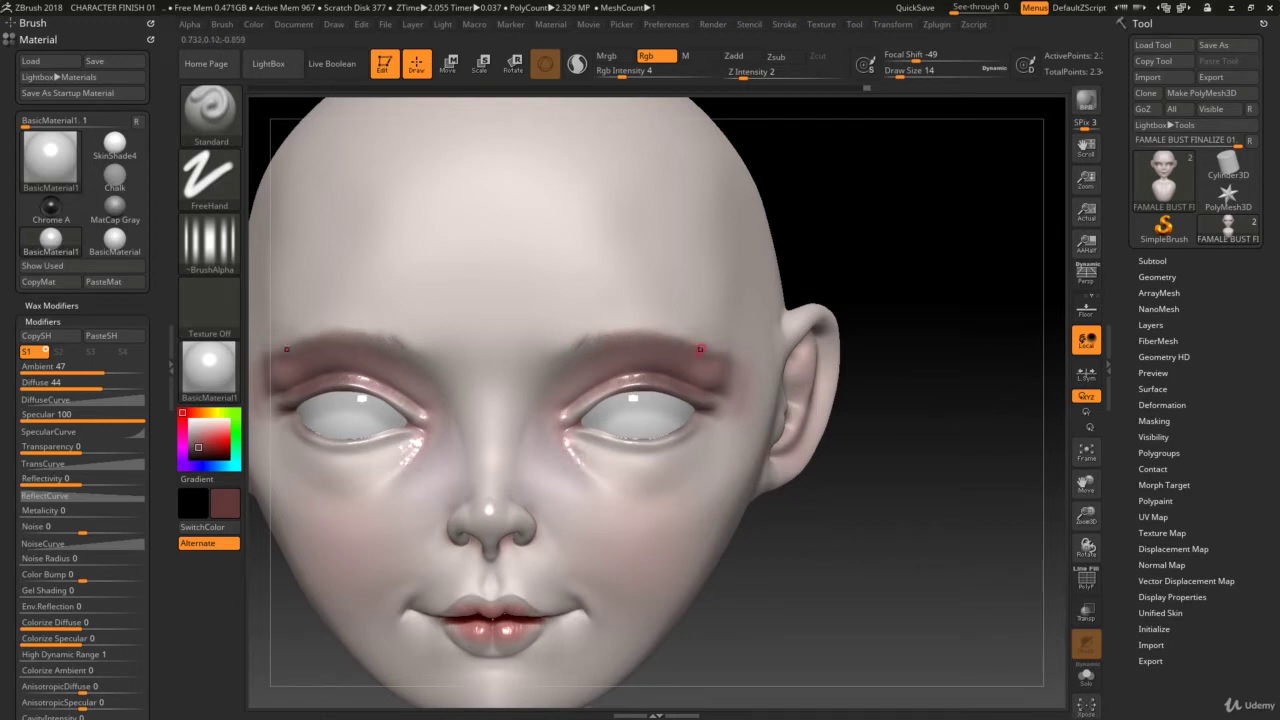
Step: Turn the head to the right and choose a darker red in the Color picker
scroll(700, 349, "up", 1)
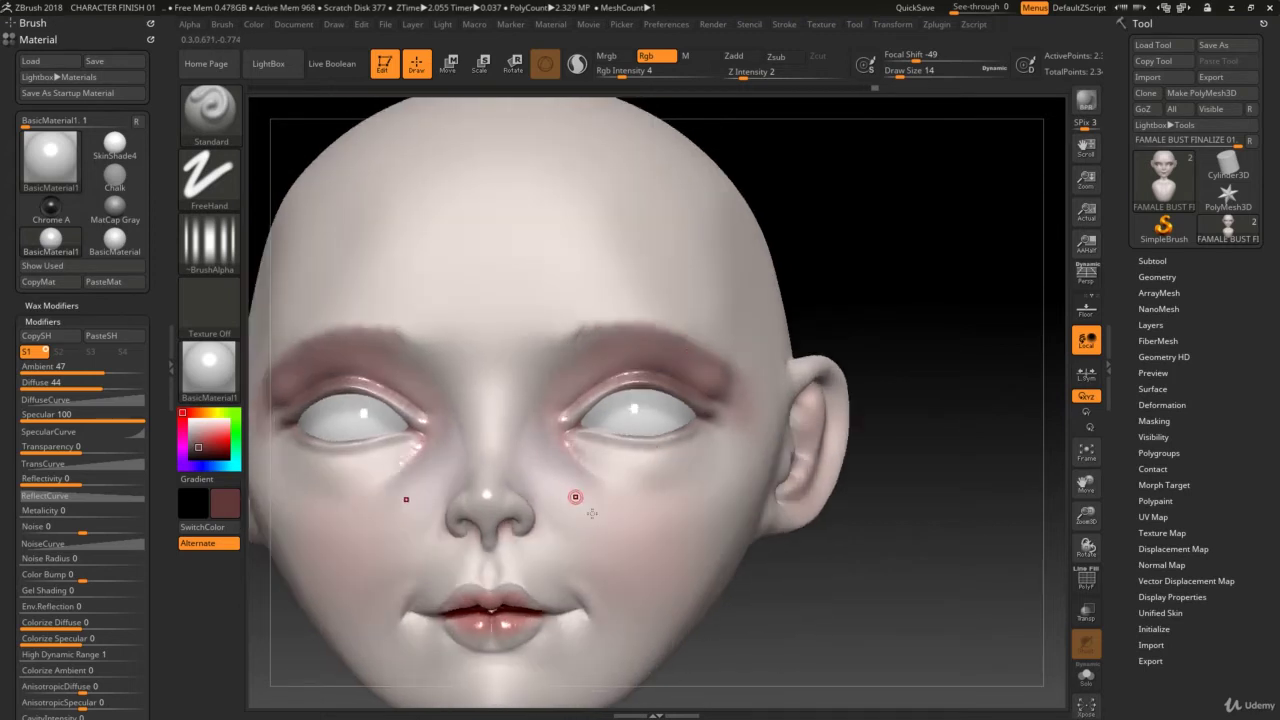
right_click_drag(575, 497, 649, 503)
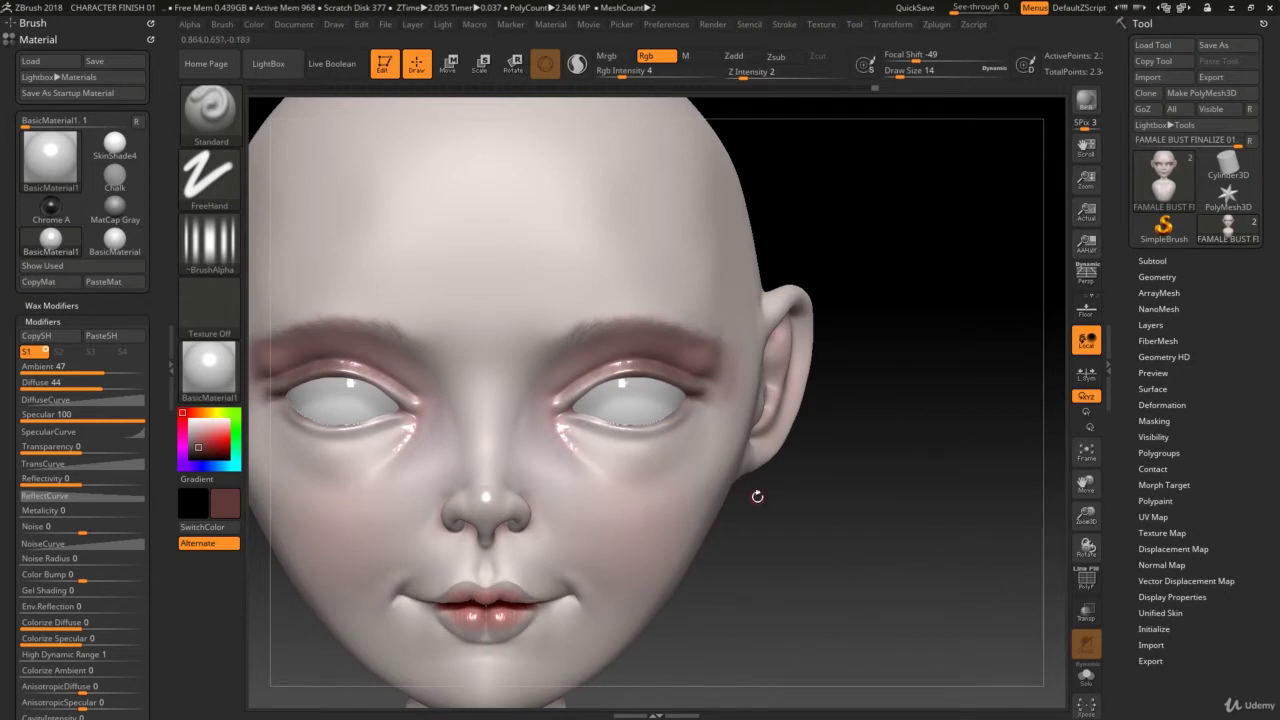
scroll(609, 505, "up", 2)
left_click_drag(200, 448, 207, 453)
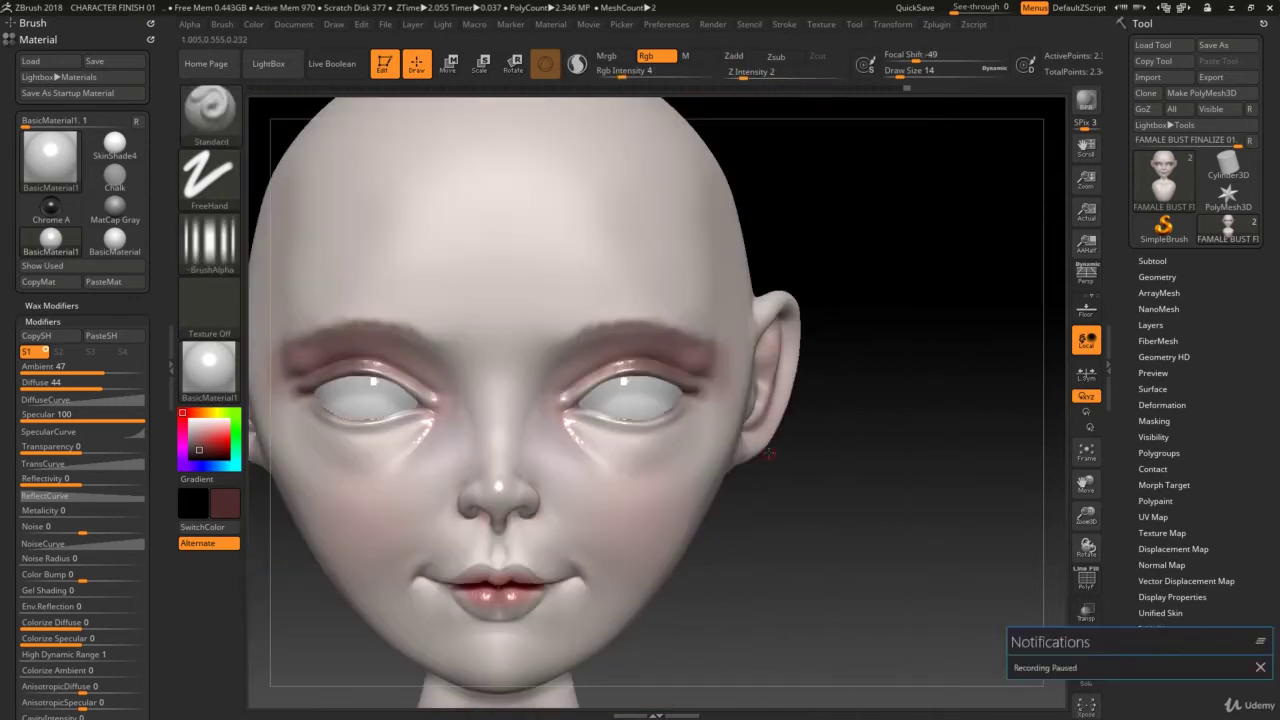
Step: Switch to the Move brush at size 187 and reshape both brows symmetrically
key("b")
key("m")
key("v")
key("s")
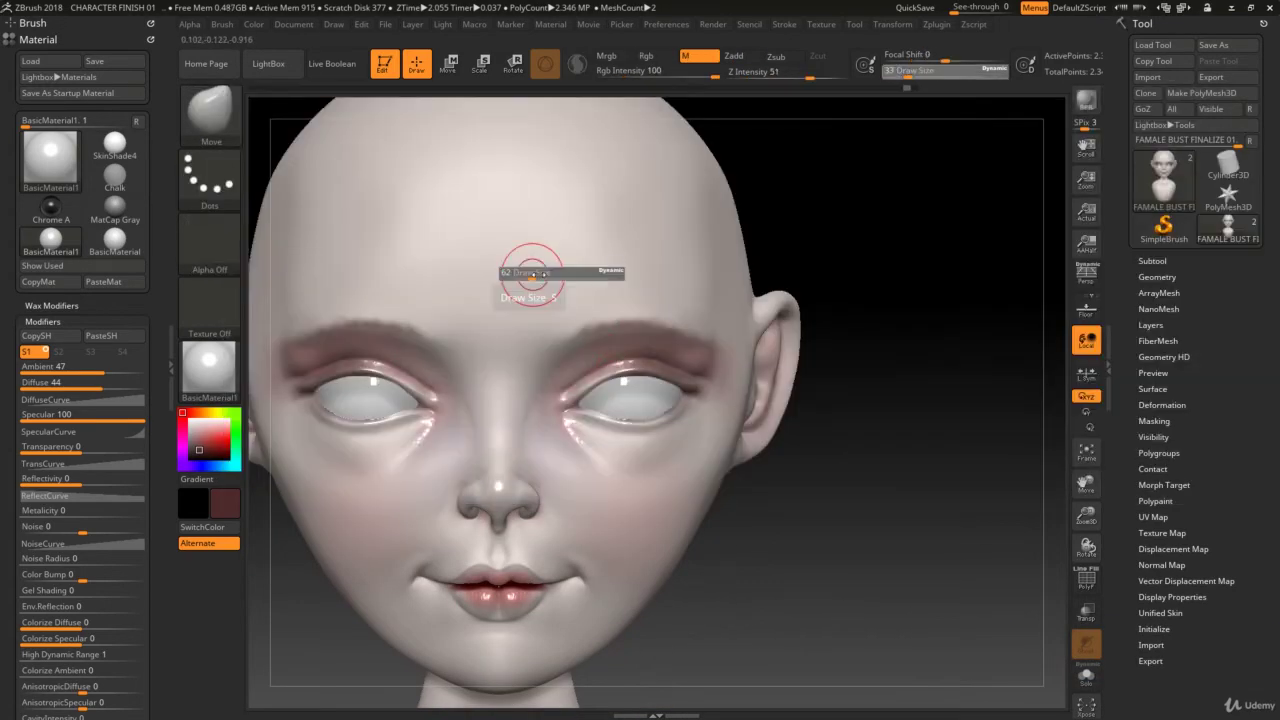
left_click_drag(531, 272, 695, 272)
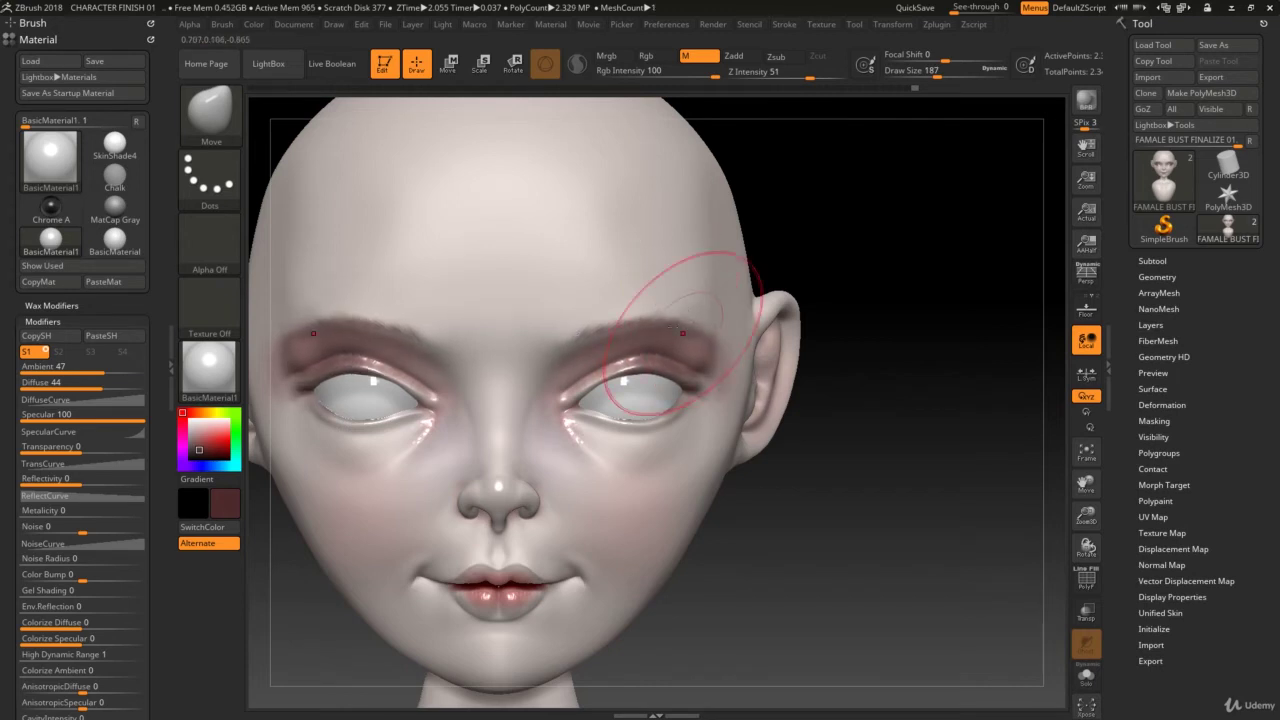
left_click_drag(645, 330, 655, 314)
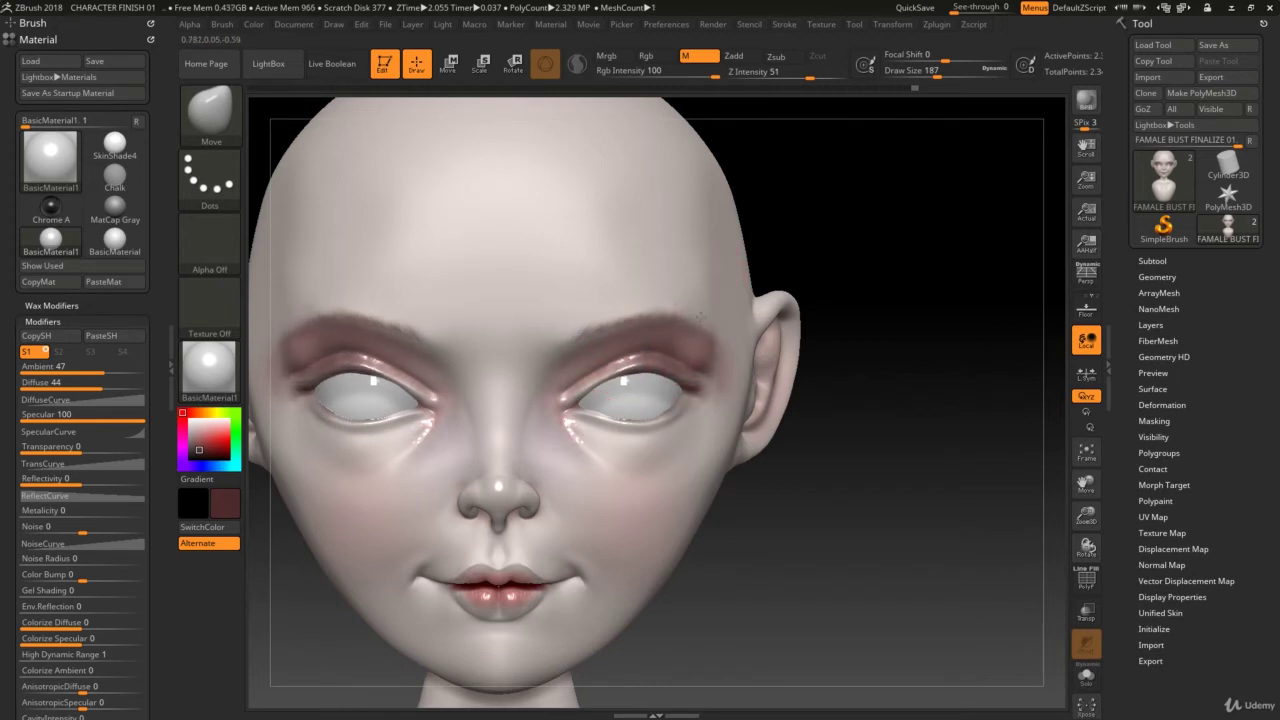
left_click_drag(629, 314, 714, 543)
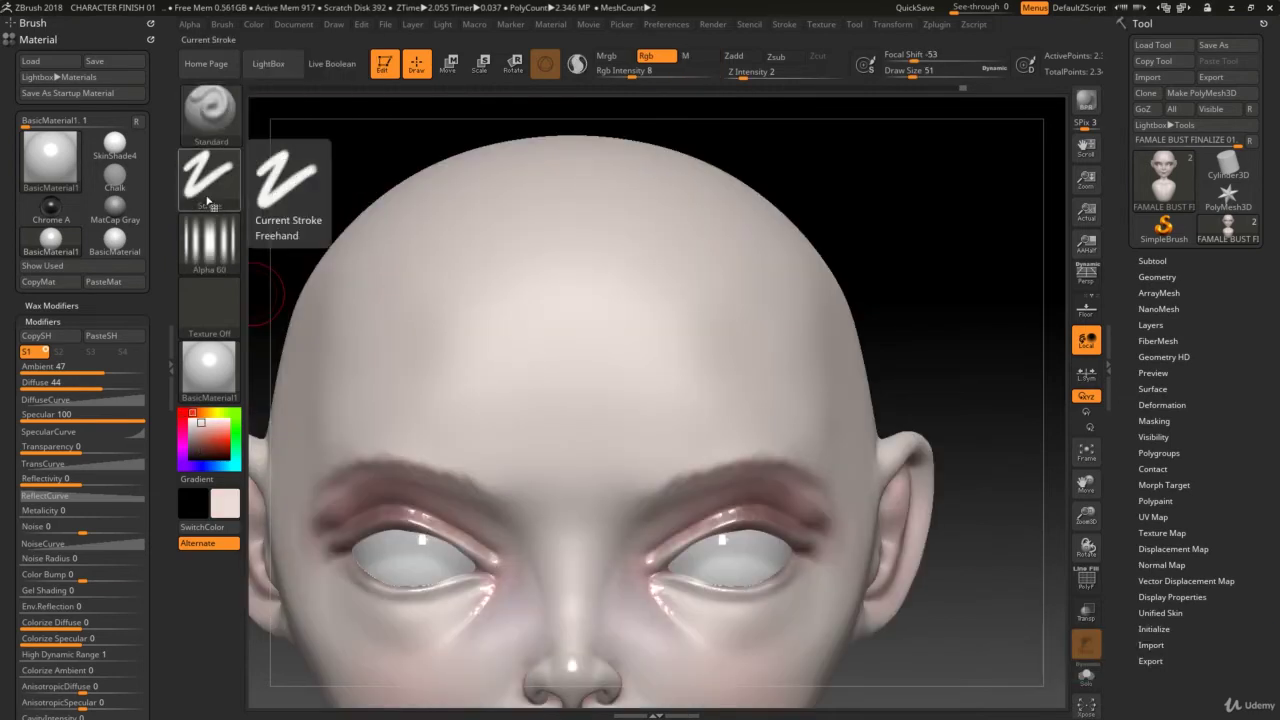
Step: Paint speckled pink along the upper eyelid using Dots stroke, no alpha, and Rgb Intensity 6
left_click(208, 176)
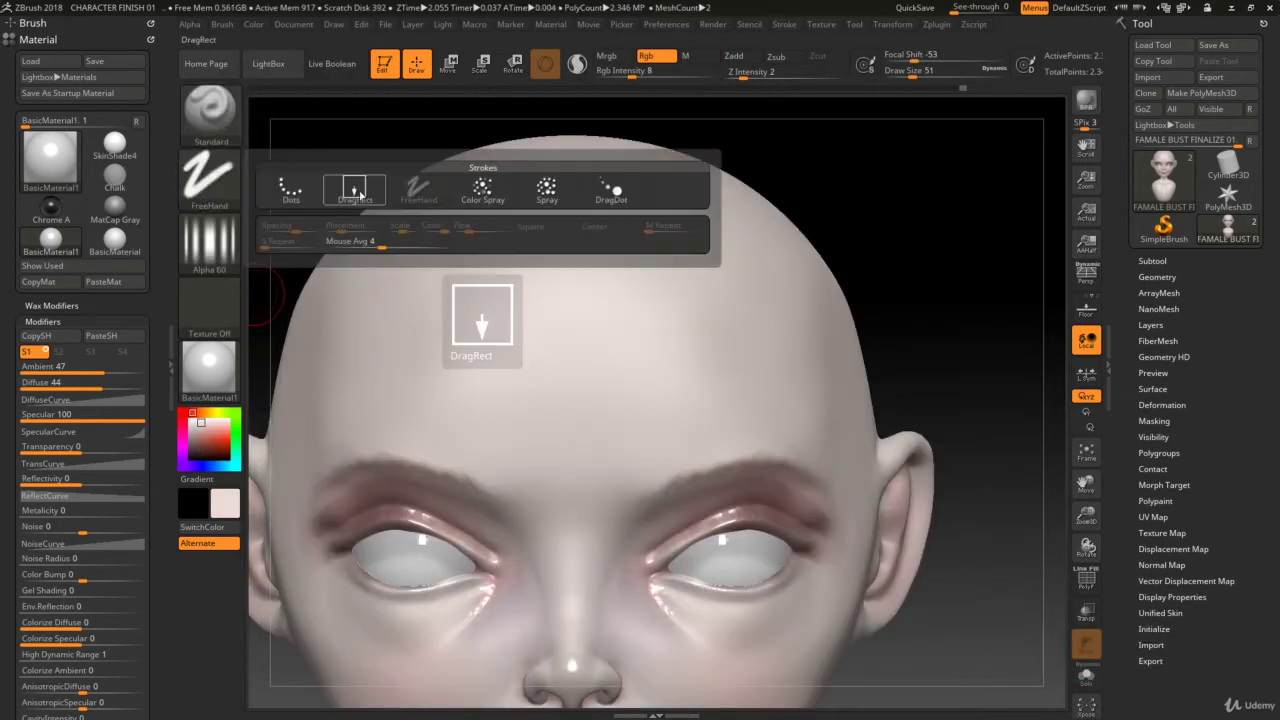
left_click(290, 188)
left_click(210, 240)
key("space")
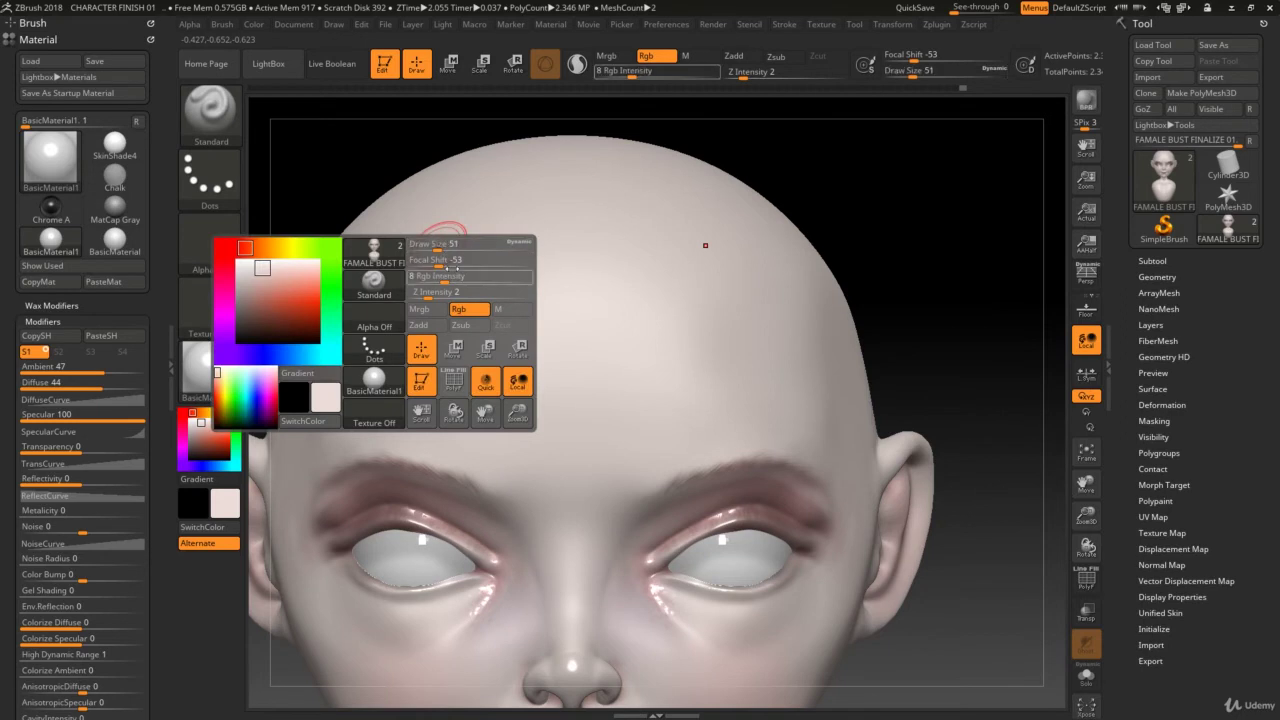
left_click_drag(452, 276, 440, 276)
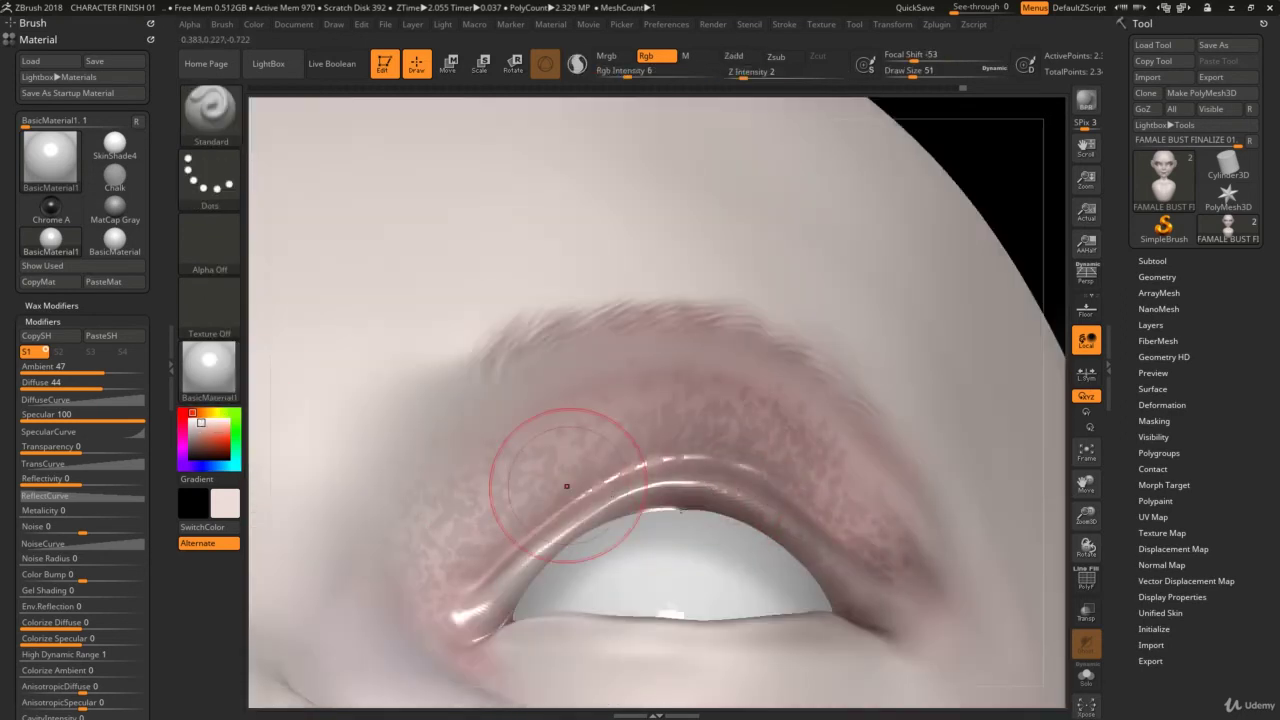
left_click_drag(566, 486, 930, 588)
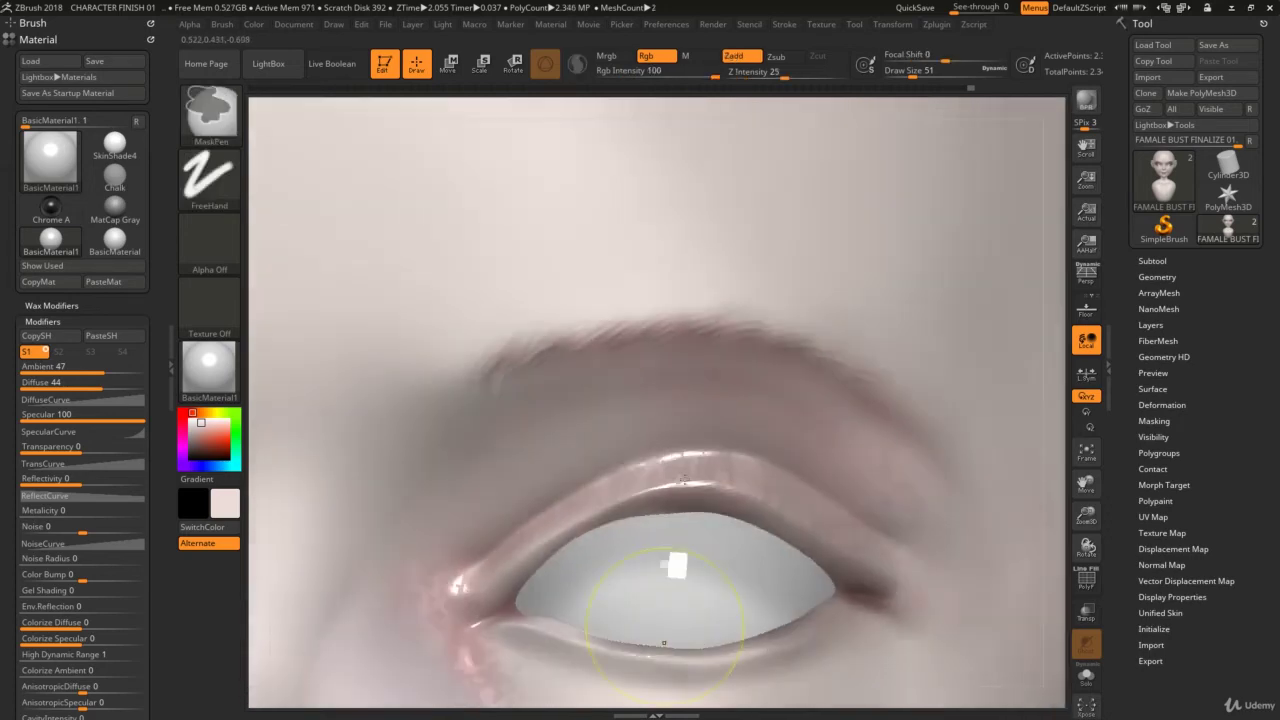
right_click_drag(828, 486, 737, 523, "ctrl")
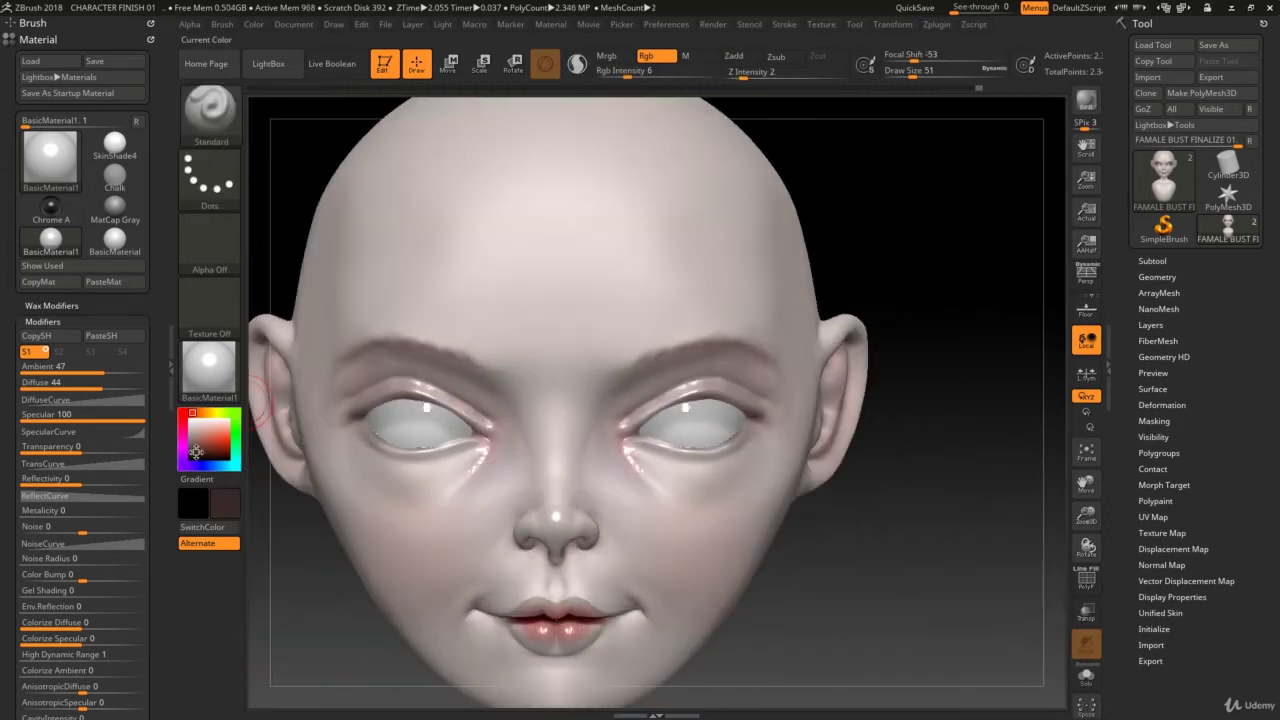
Step: Pick a dark brown colour, enlarge the brush, and turn the head back to front
key("c")
key("s")
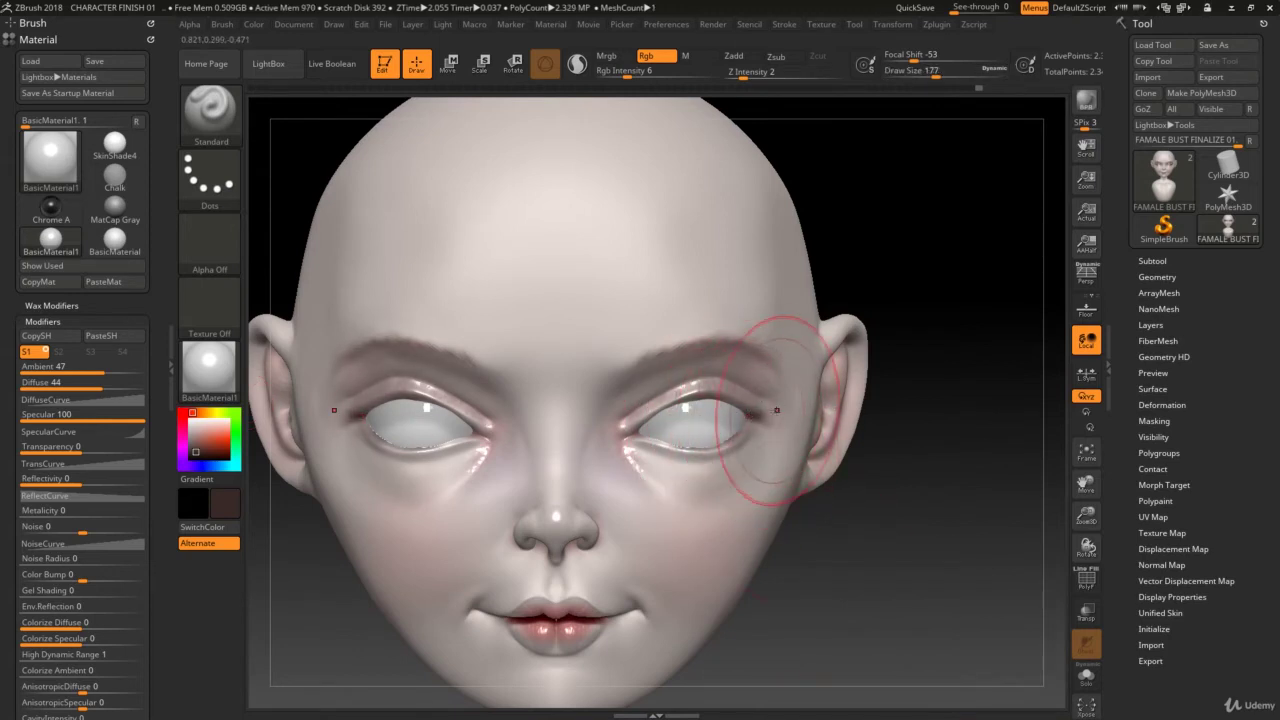
left_click_drag(892, 708, 735, 615)
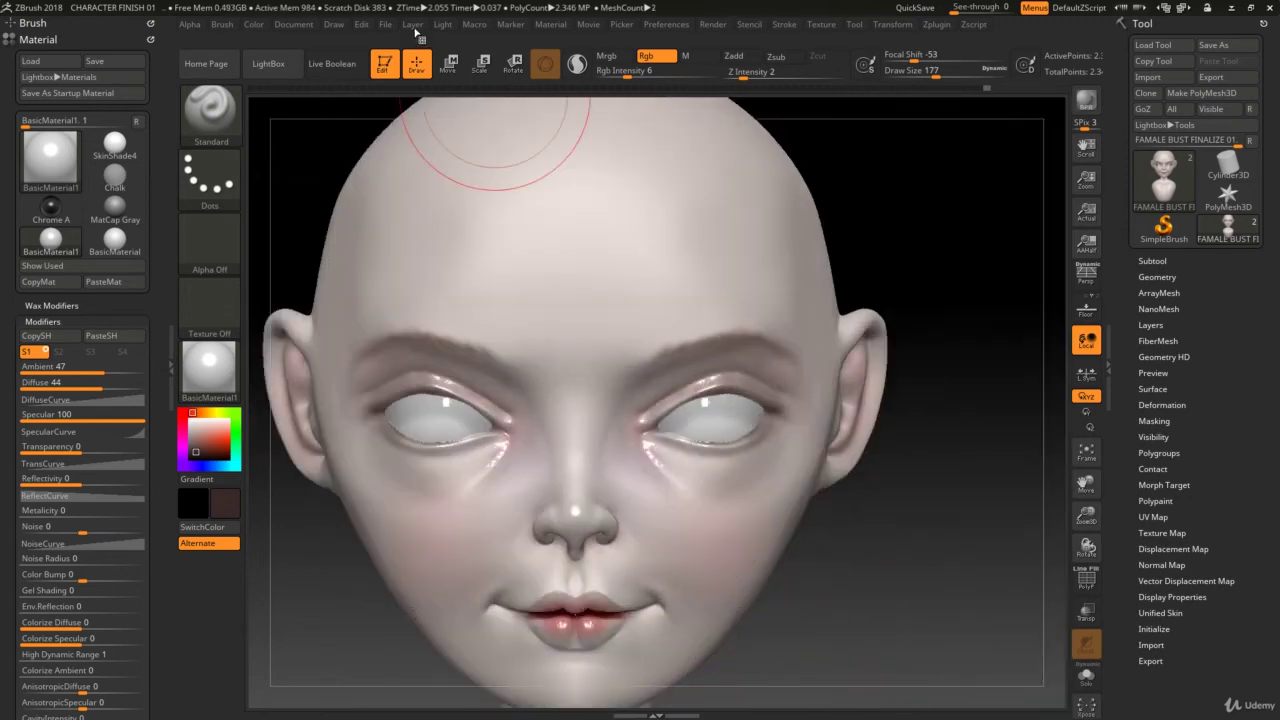
Step: Save the project under its existing name, replacing the previous file
left_click(385, 24)
left_click(494, 50)
key("Return")
left_click(689, 357)
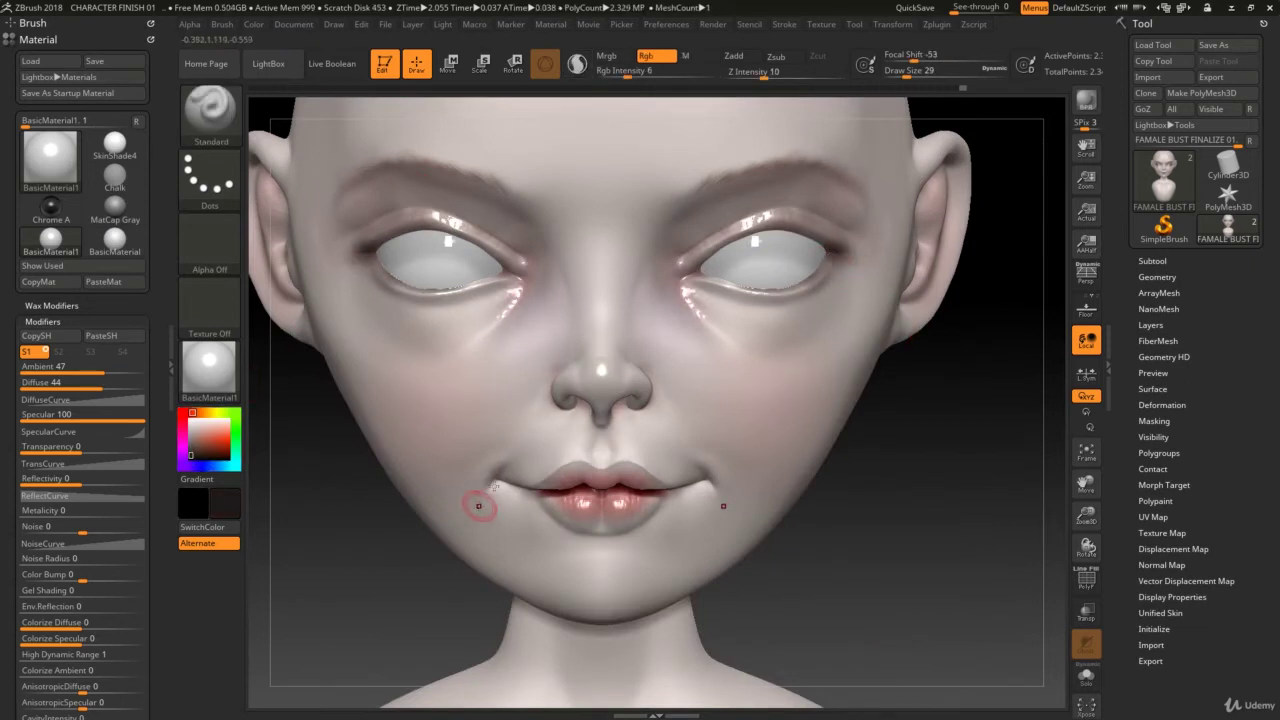
mouse_move(732, 446)
right_mouse_down("ctrl")
mouse_move(631, 457)
mouse_move(691, 543)
right_mouse_up("ctrl")
right_click_drag(666, 420, 660, 480, "alt")
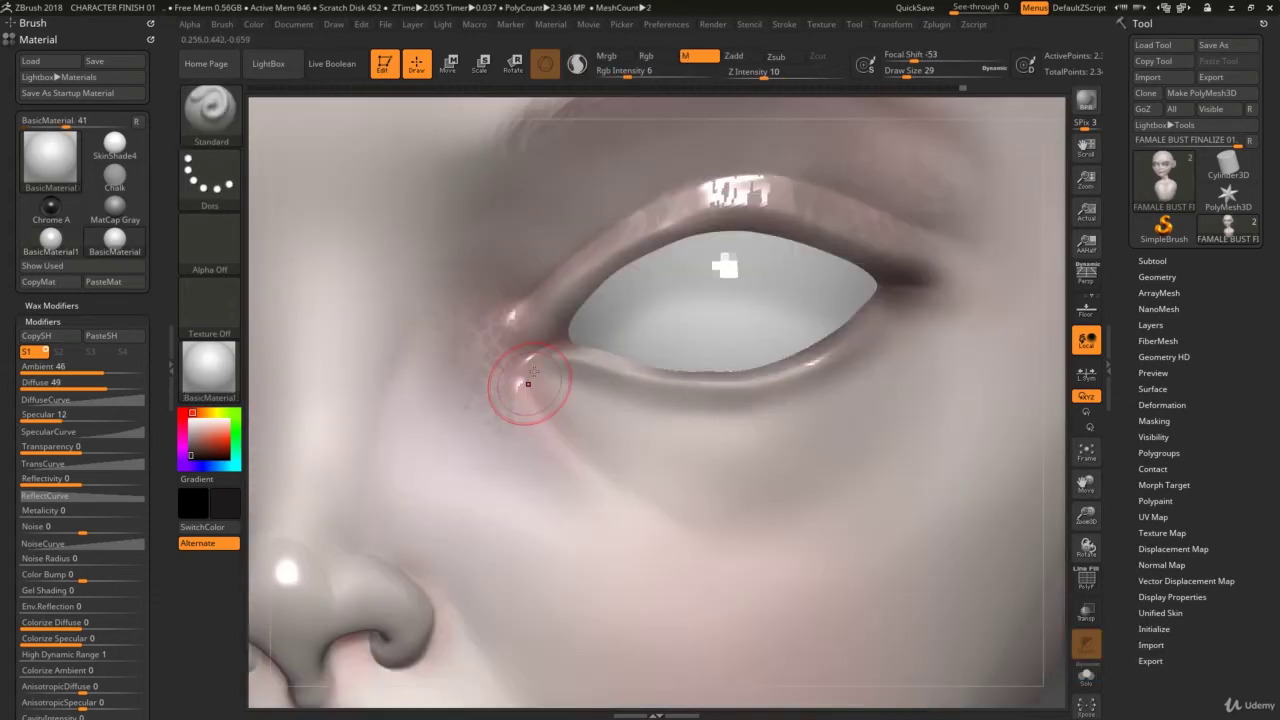
Step: Choose the glossy BasicMaterial1 with a smaller brush, viewing the right eye's inner corner from several angles
key("s")
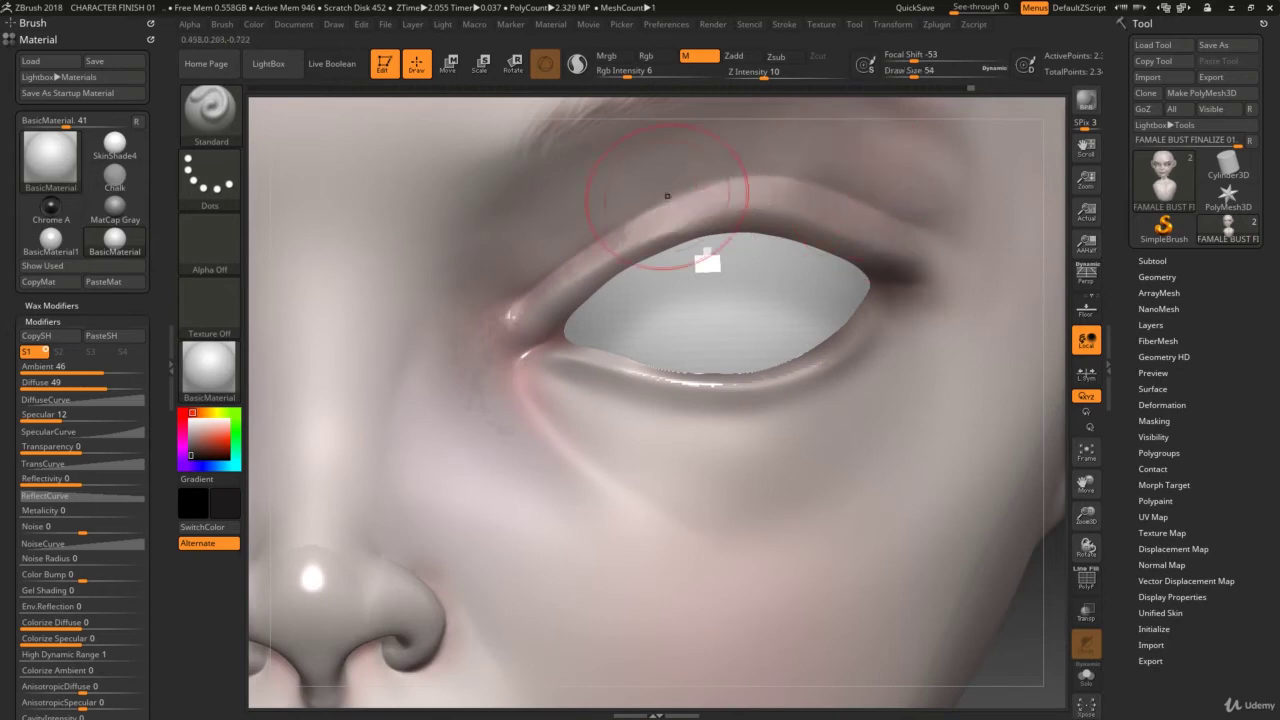
left_click_drag(951, 209, 740, 410)
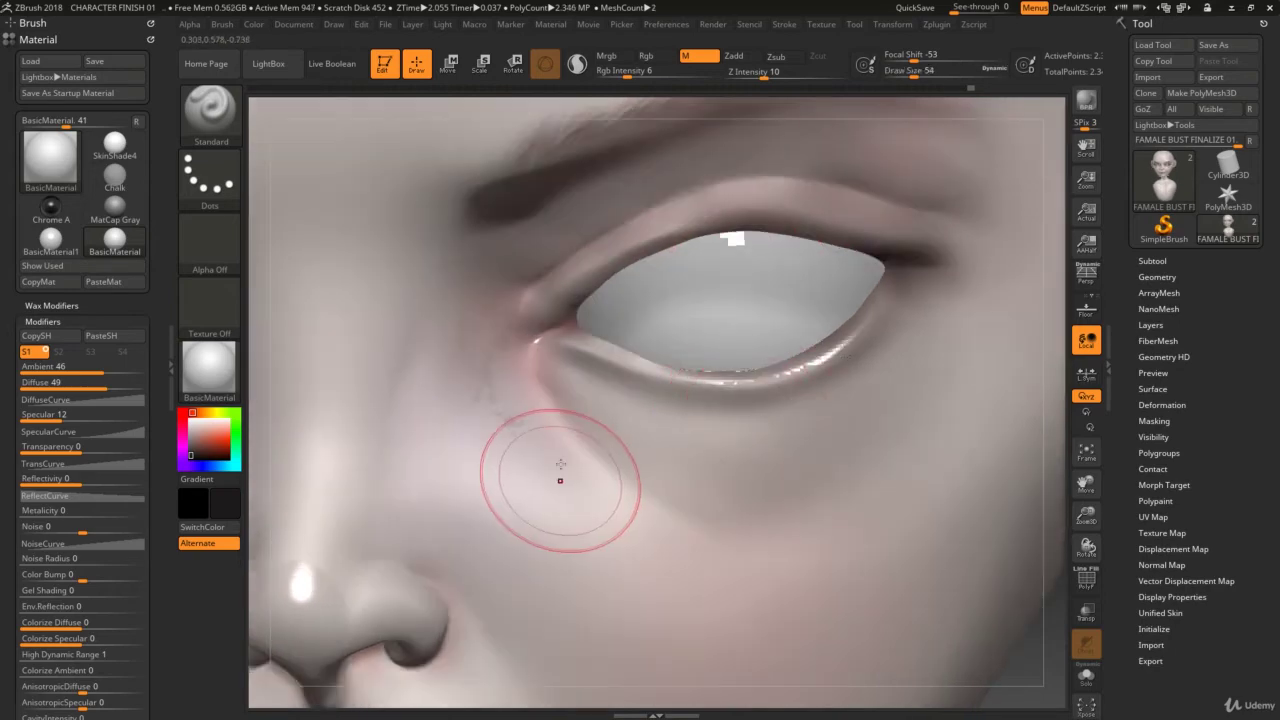
key("bracketleft")
key("bracketleft")
key("bracketleft")
key("m")
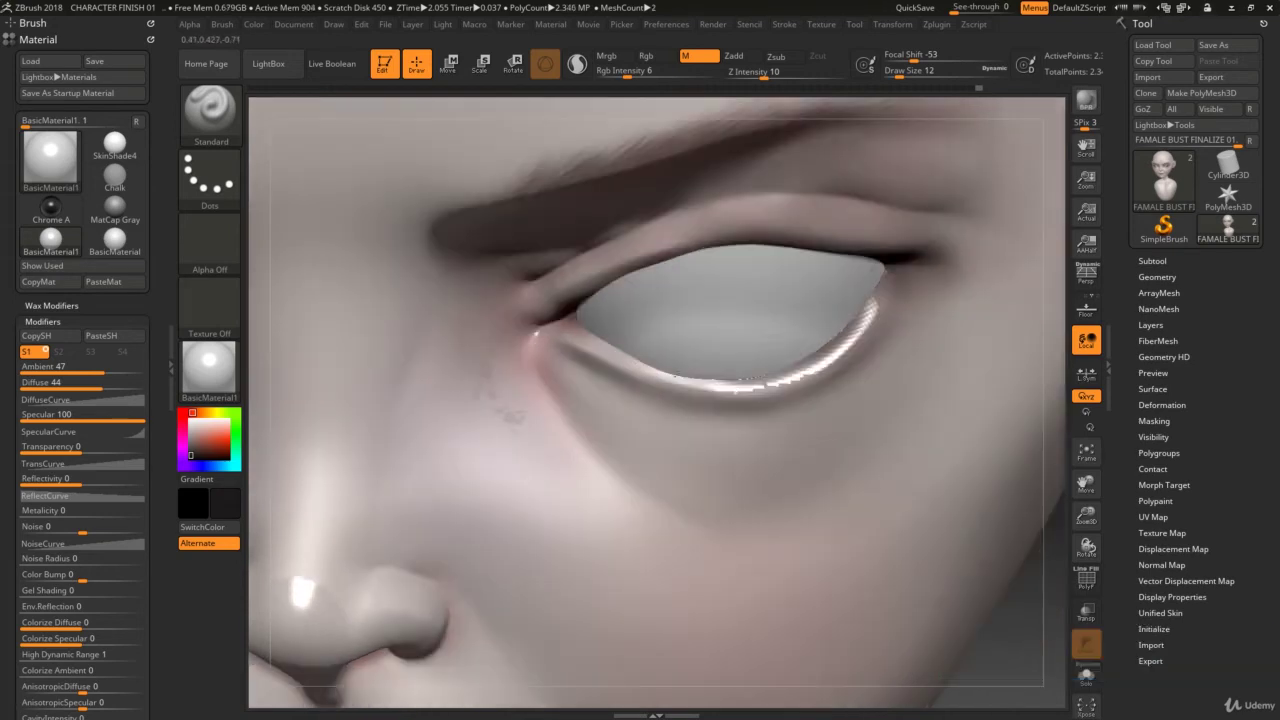
right_click_drag(887, 300, 638, 290)
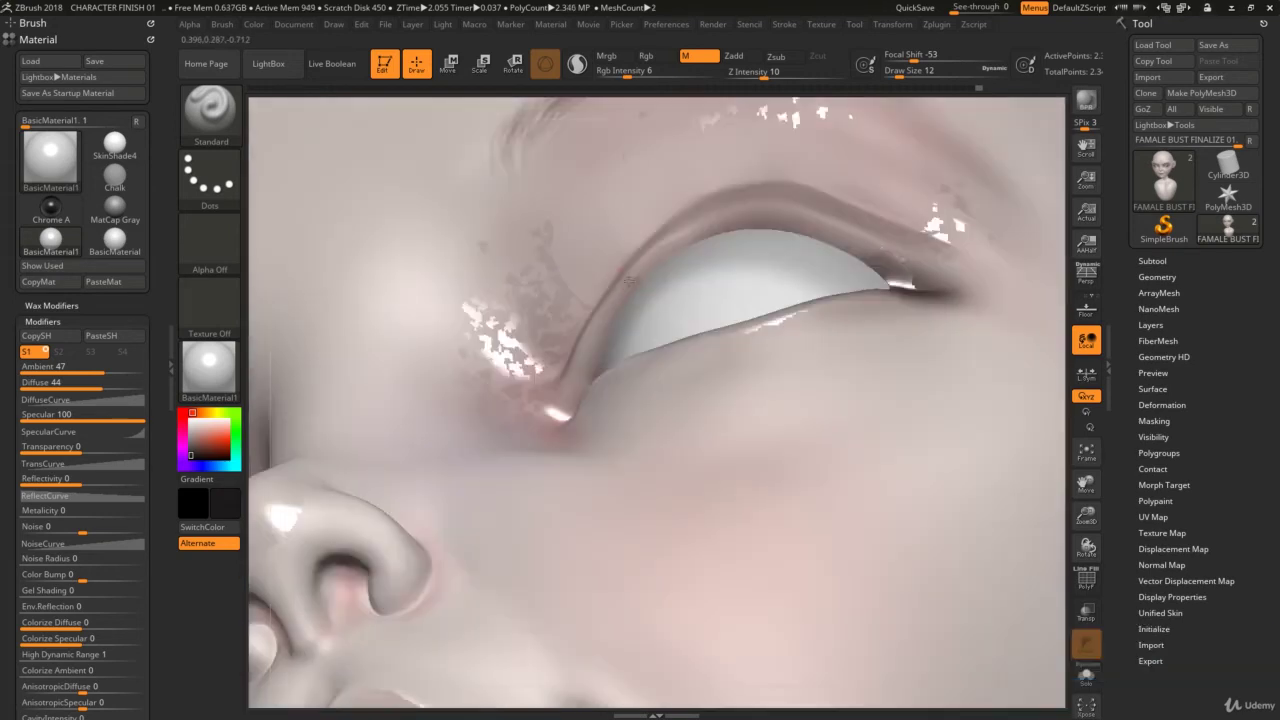
right_click_drag(795, 213, 517, 347)
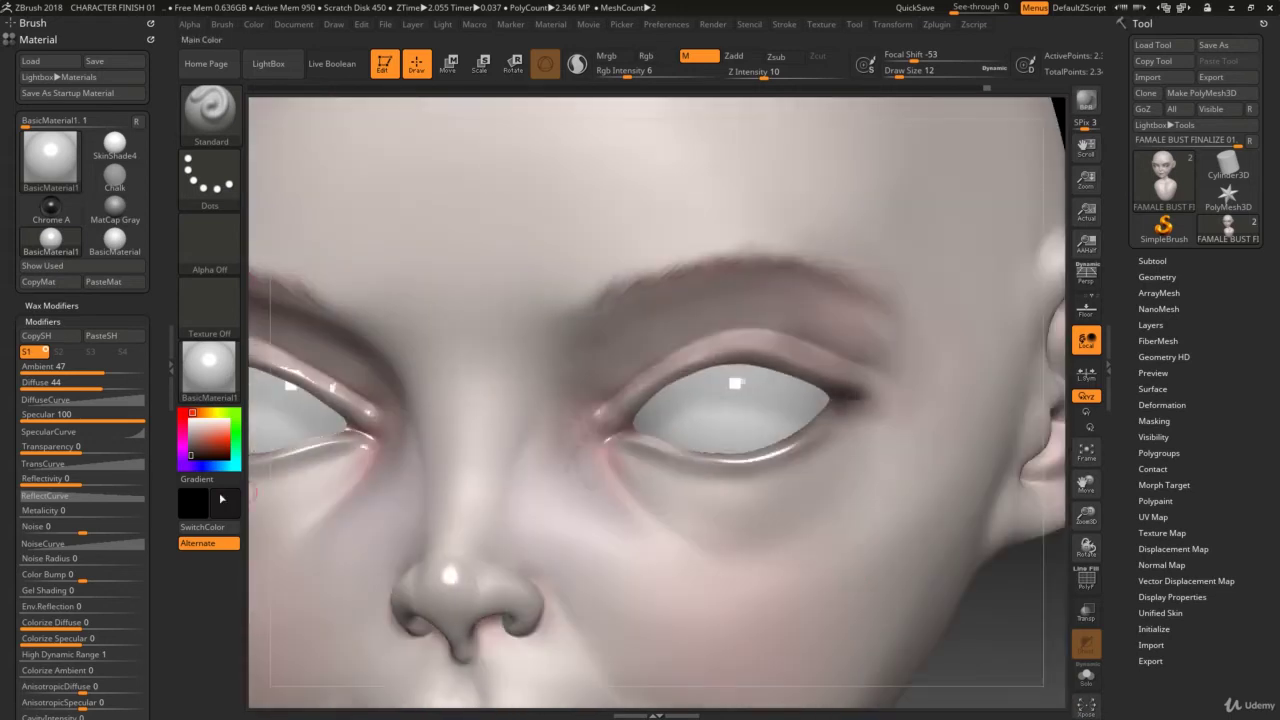
Step: Set a dark red secondary colour and paint soft colour around the right eye at size 80
left_click(213, 450)
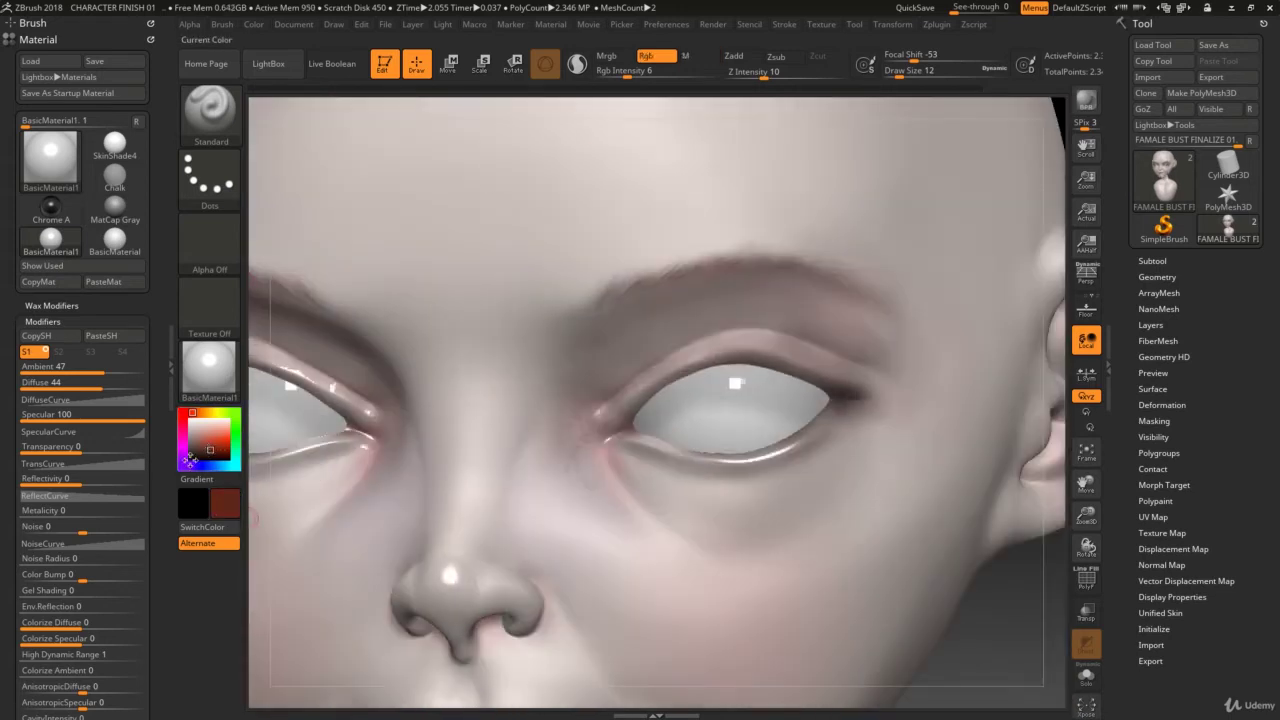
key("s")
left_click_drag(486, 443, 560, 443)
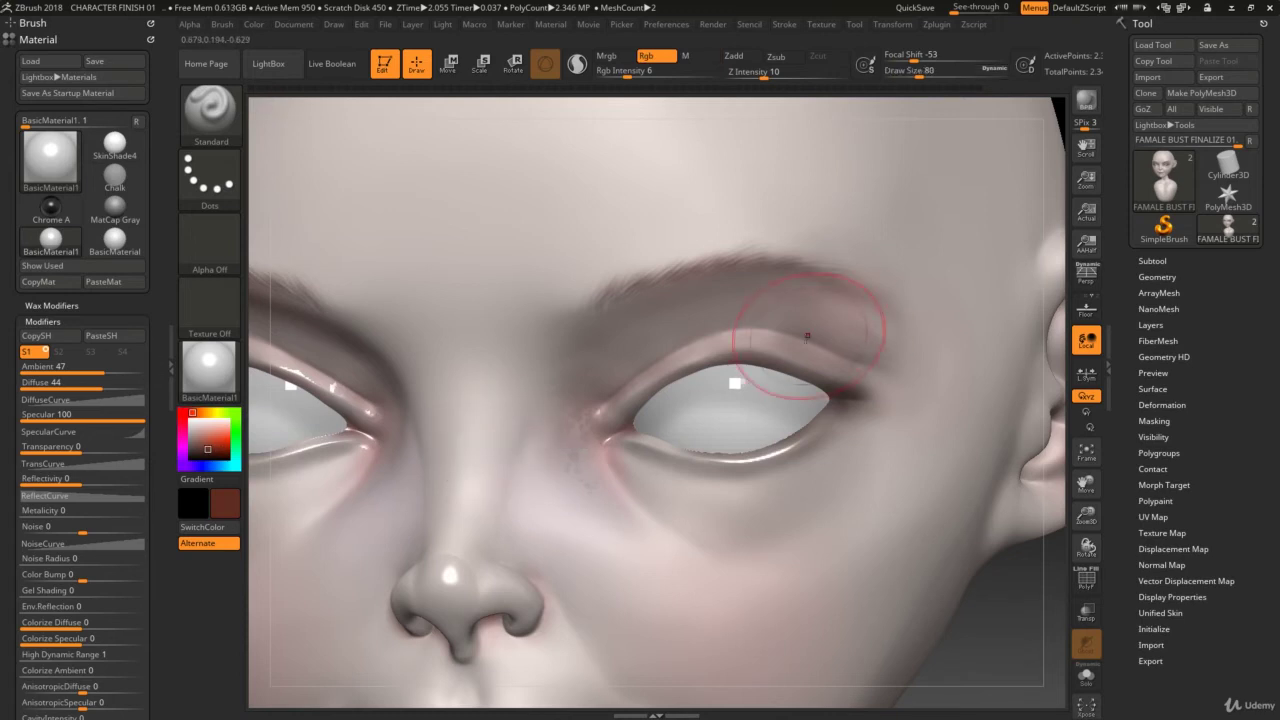
left_click_drag(771, 286, 663, 380)
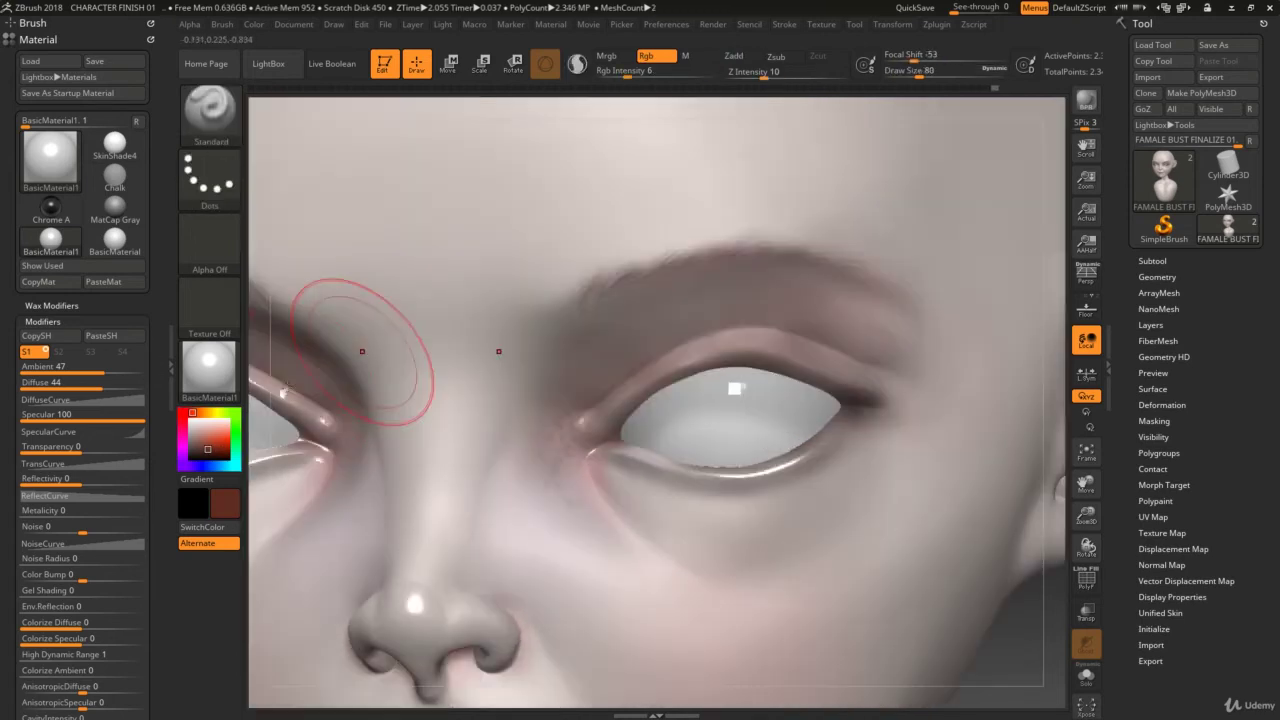
Step: Set Draw Size 25 and Z Intensity 2, then pick a reddish-brown secondary colour
type("s25")
key("Return")
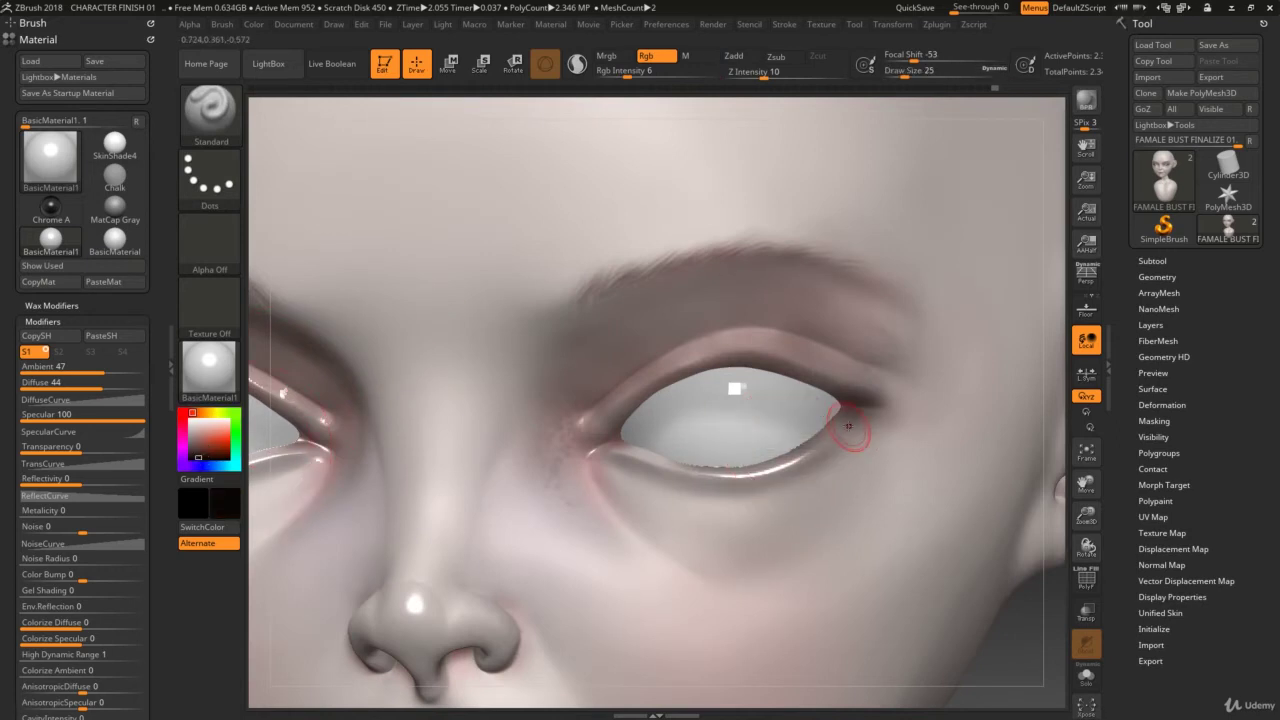
key("space")
left_click_drag(820, 531, 800, 531)
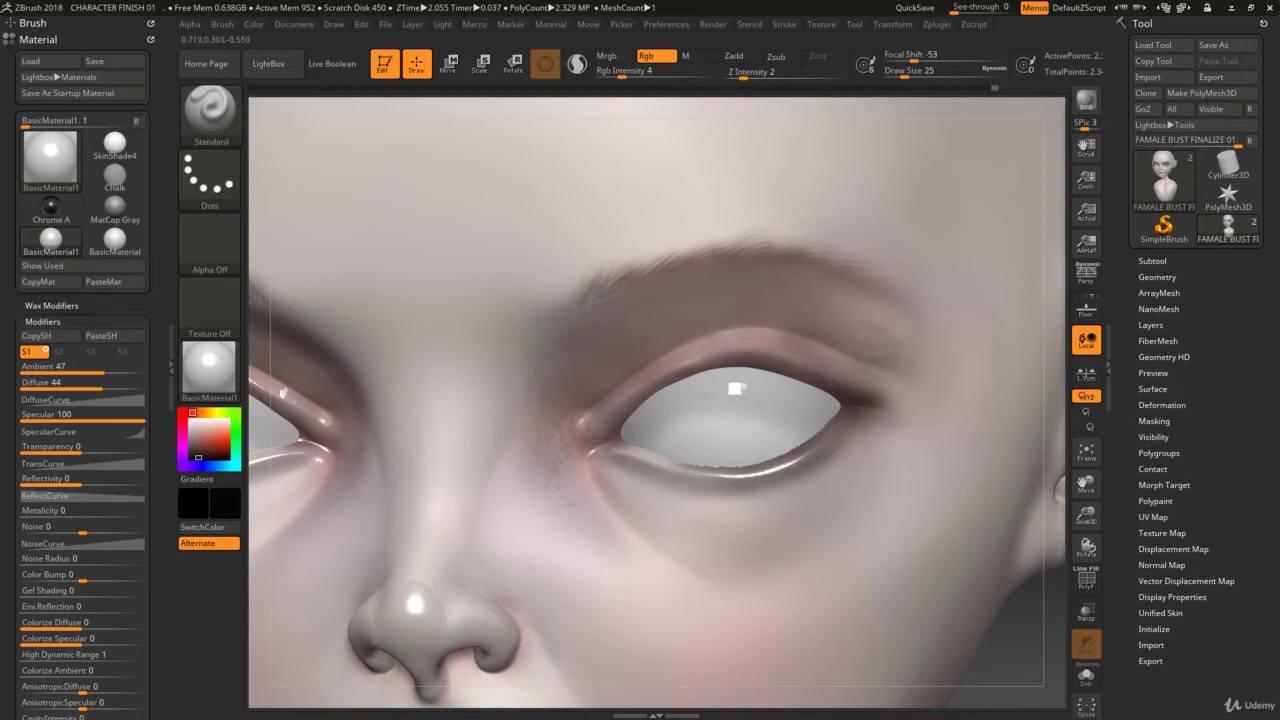
key("ctrl")
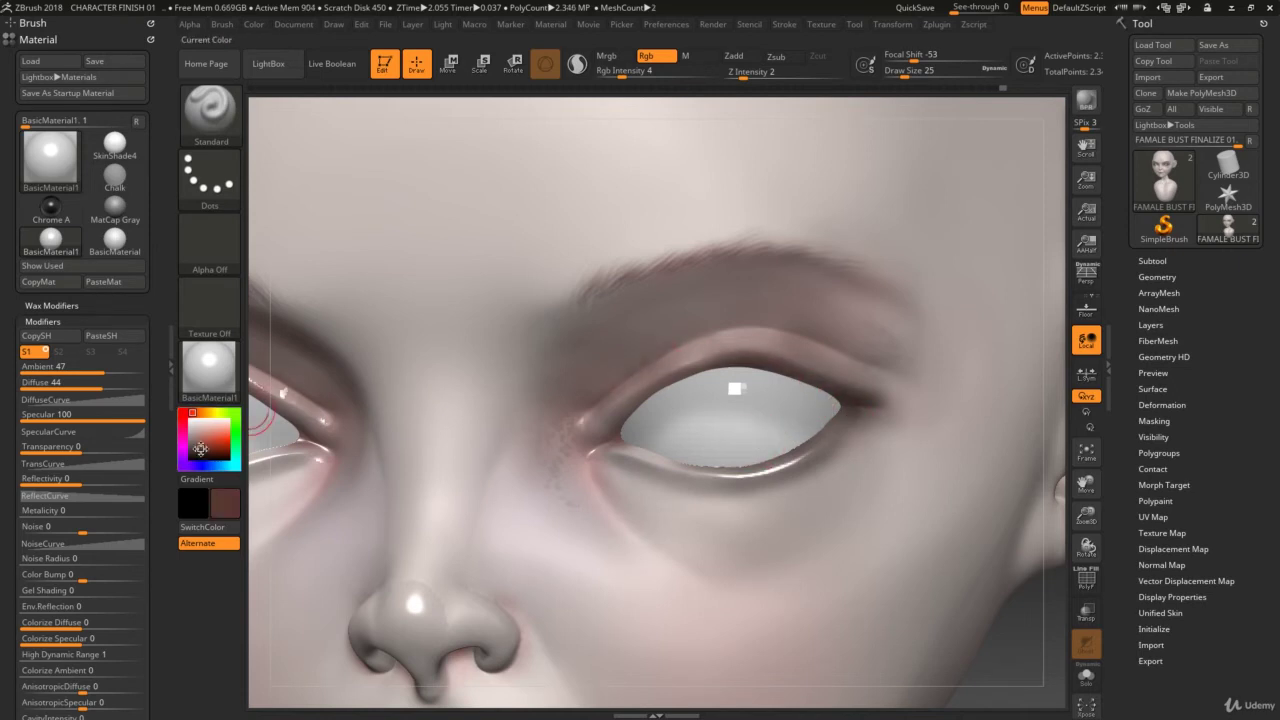
key("c")
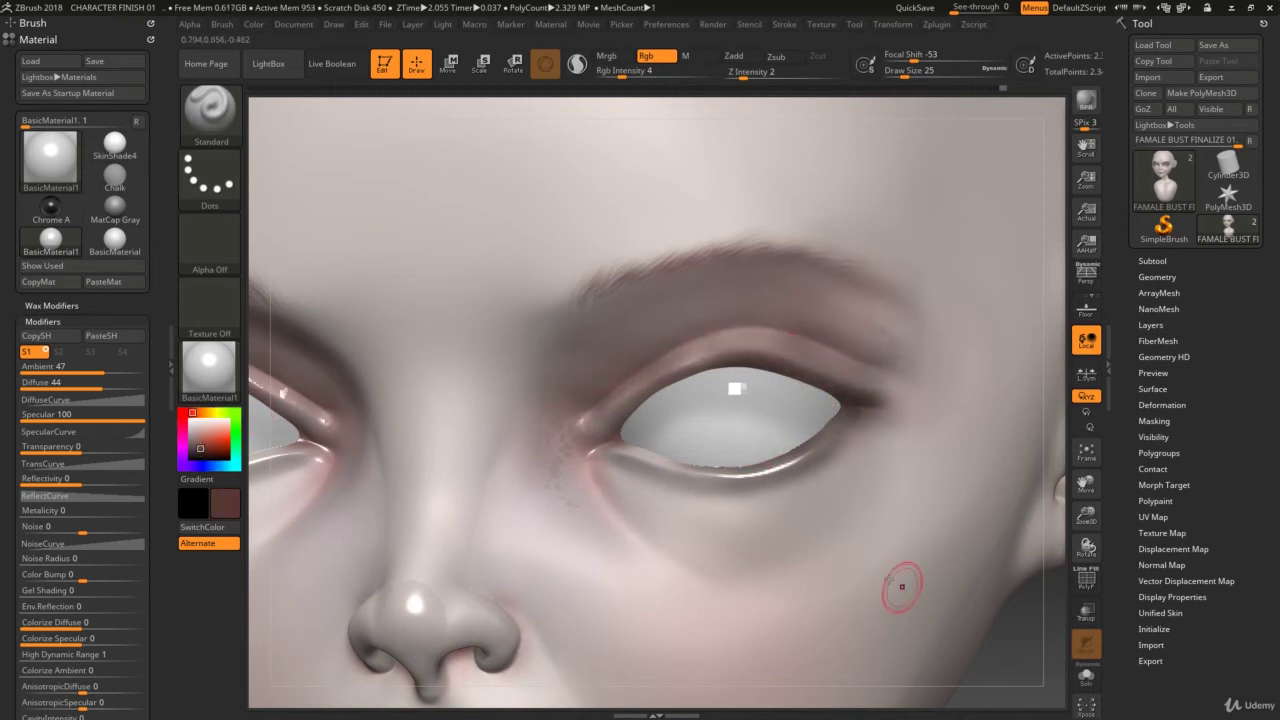
Step: Paint speckled colour near the right eye's inner corner with FreeHand stroke and Alpha 60
left_click(209, 180)
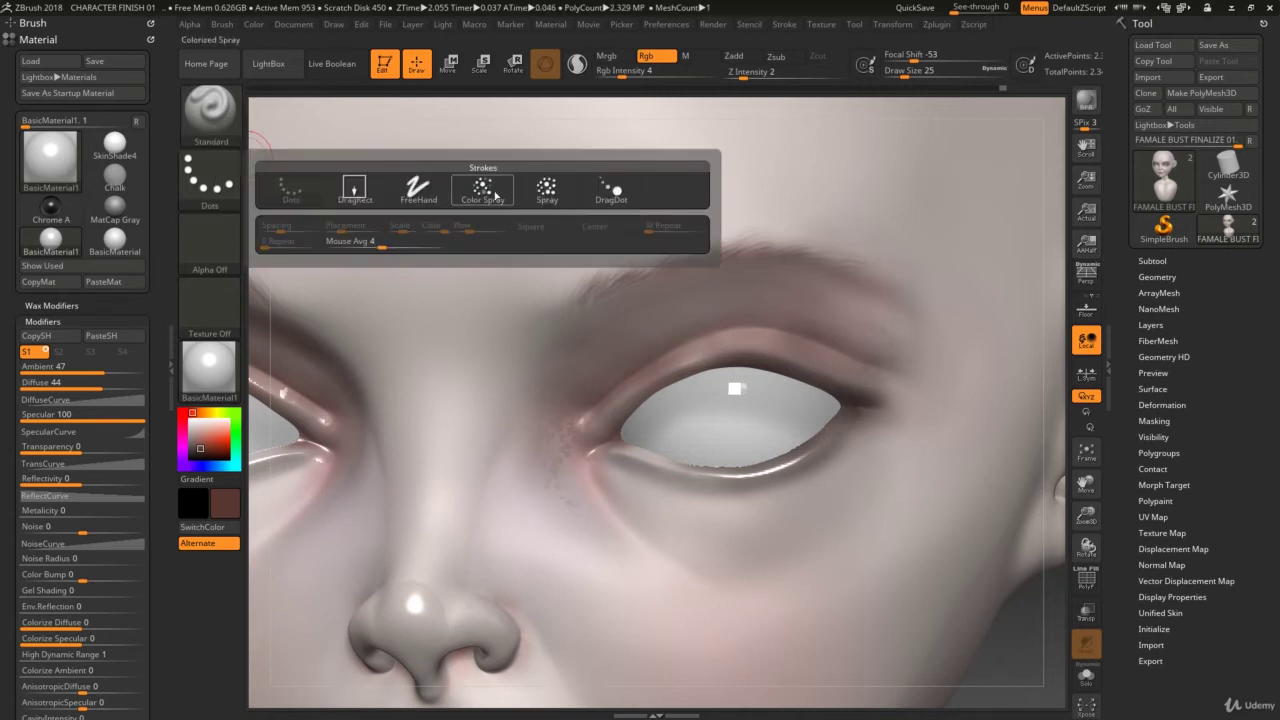
left_click(483, 190)
left_click(209, 240)
left_click(611, 468)
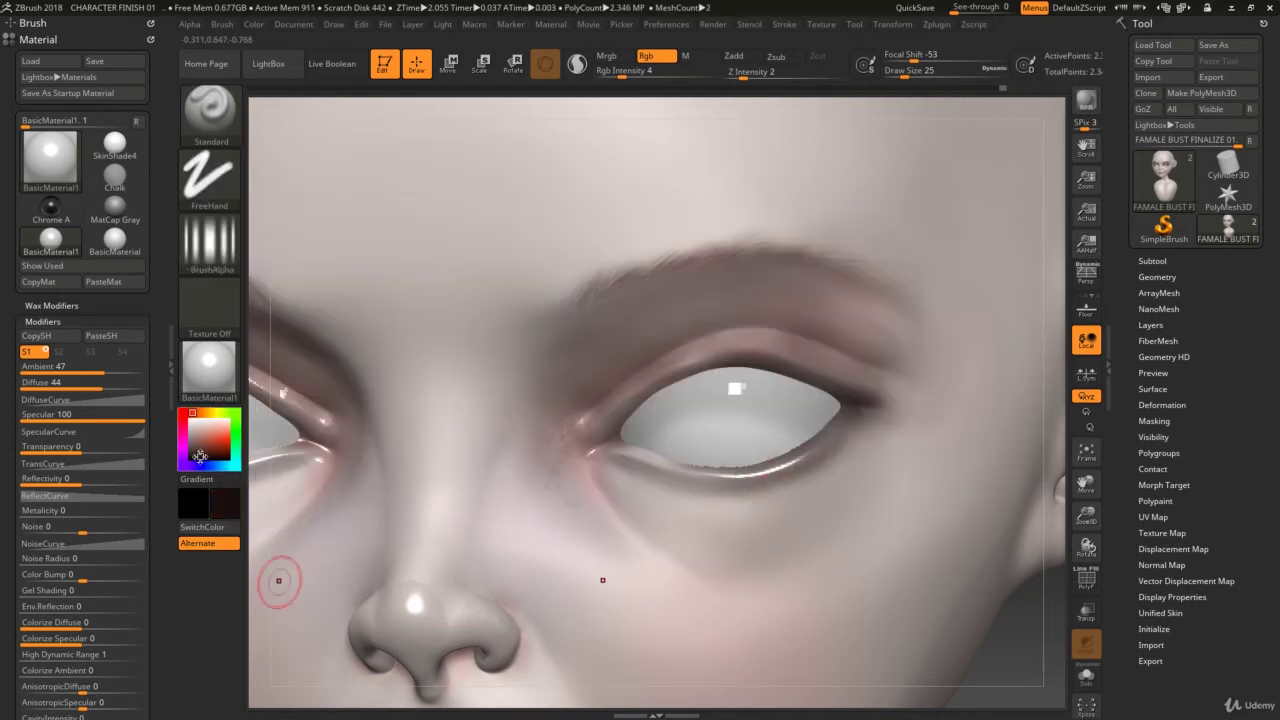
left_click_drag(646, 491, 824, 448)
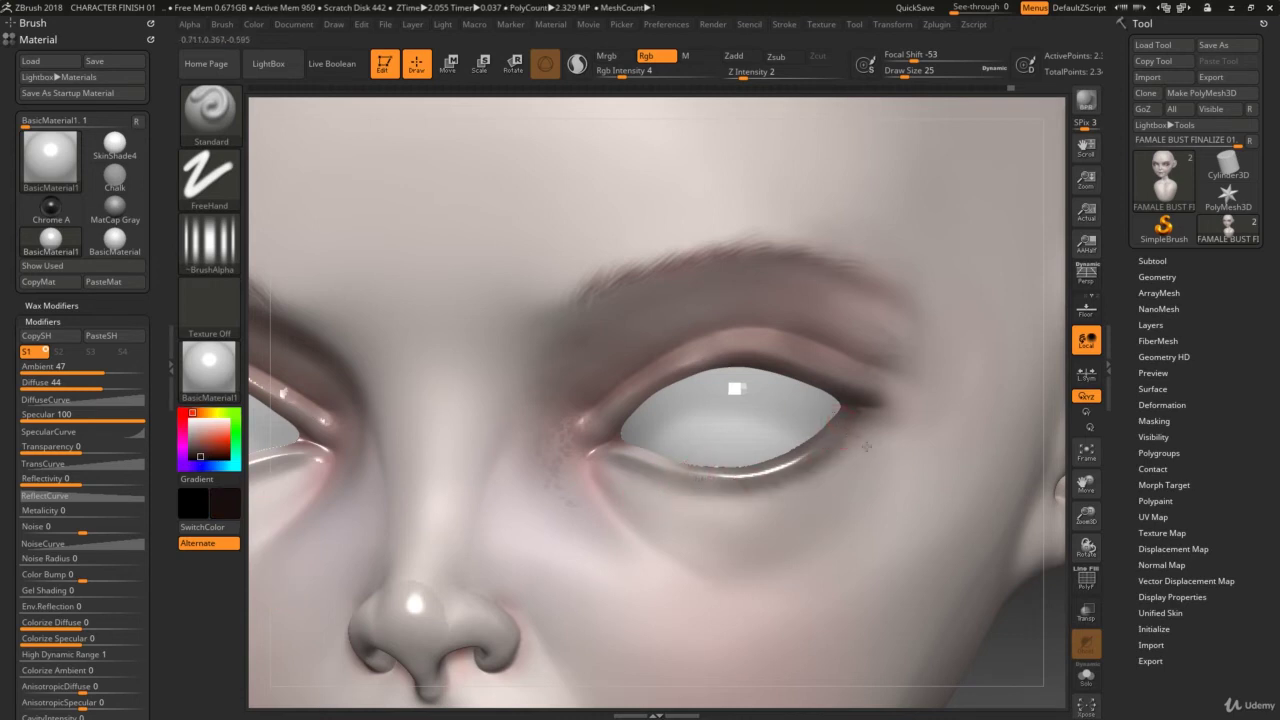
key("f")
right_click_drag(803, 643, 745, 507, "alt")
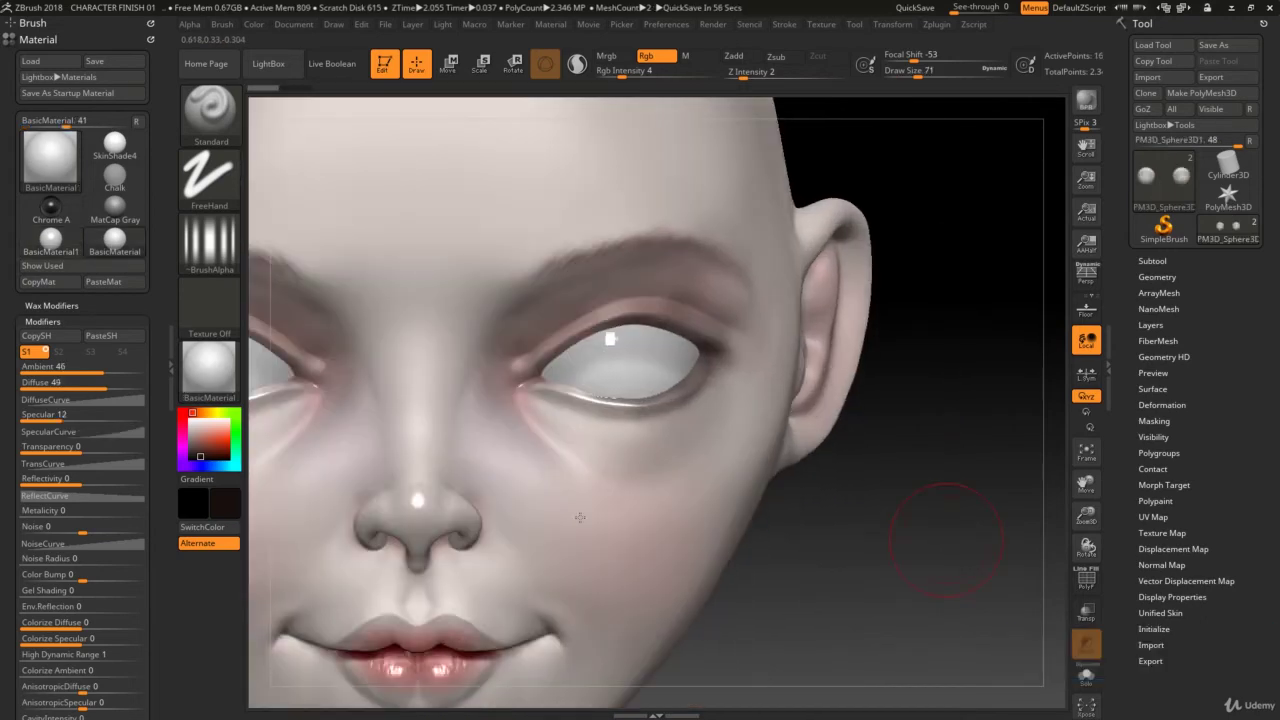
Step: Set the brush to Dots stroke, alpha off, Rgb Intensity 22 and size 56
left_click(209, 178)
left_click(290, 191)
left_click(209, 240)
left_click(270, 190)
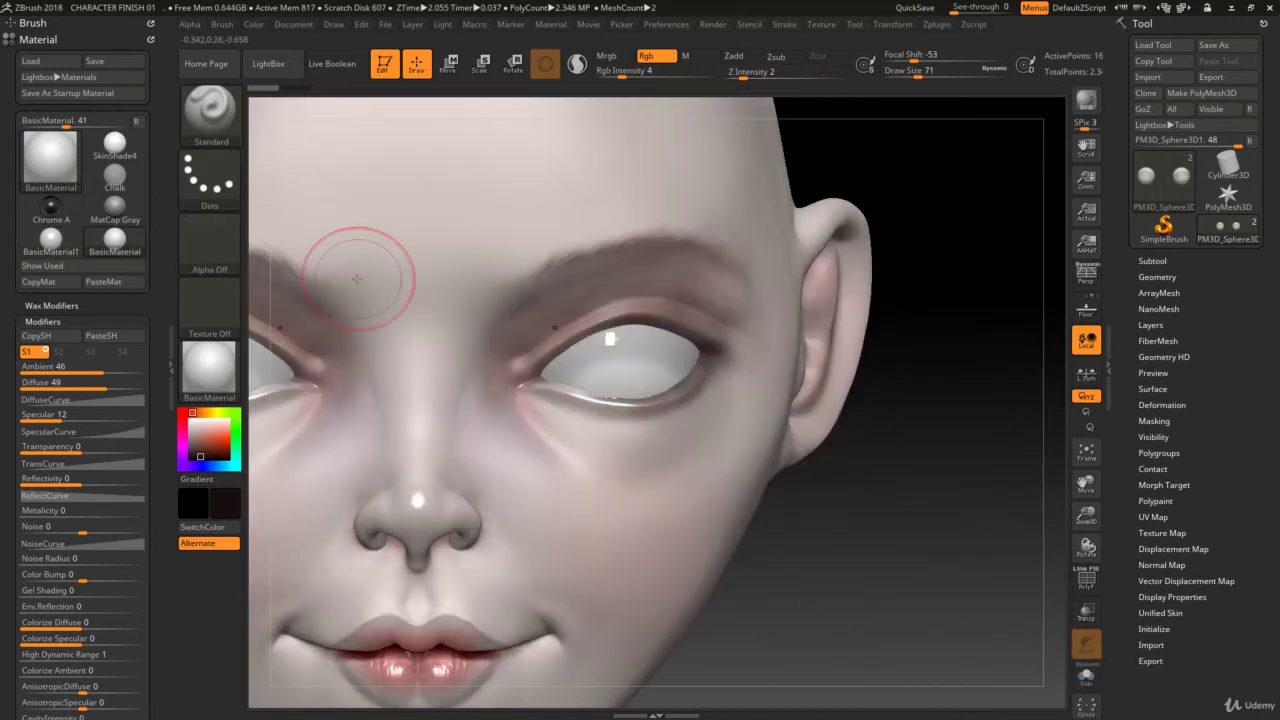
key("space")
left_click_drag(495, 297, 518, 297)
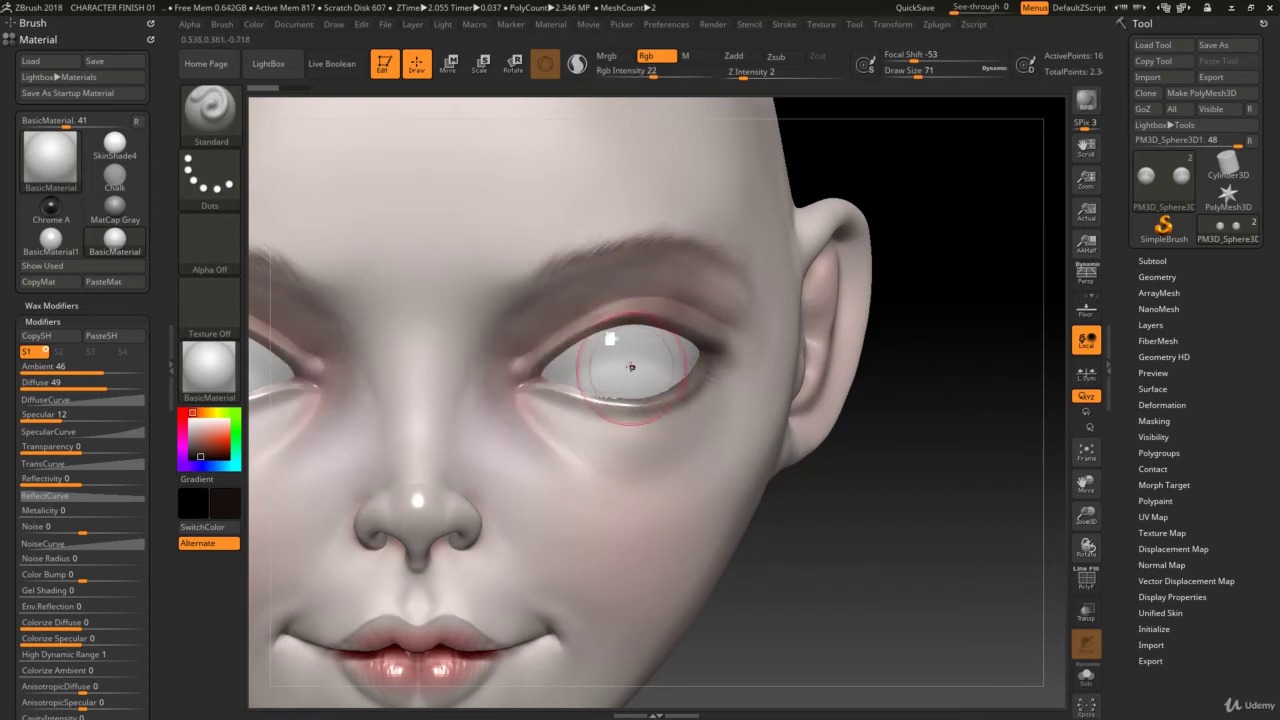
key("s")
left_click_drag(626, 365, 620, 365)
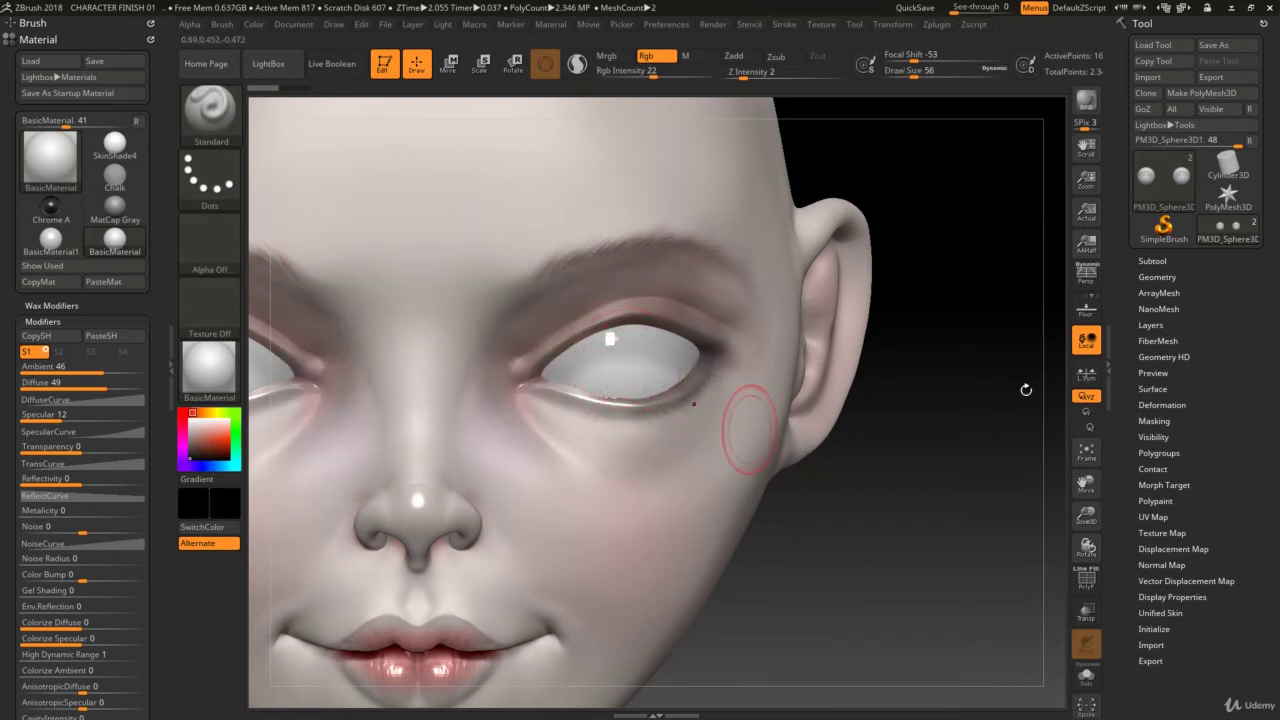
Step: Select the PM3D_Sphere3D1 eye subtool and paint dark pupils into the eyes
left_click(1152, 261)
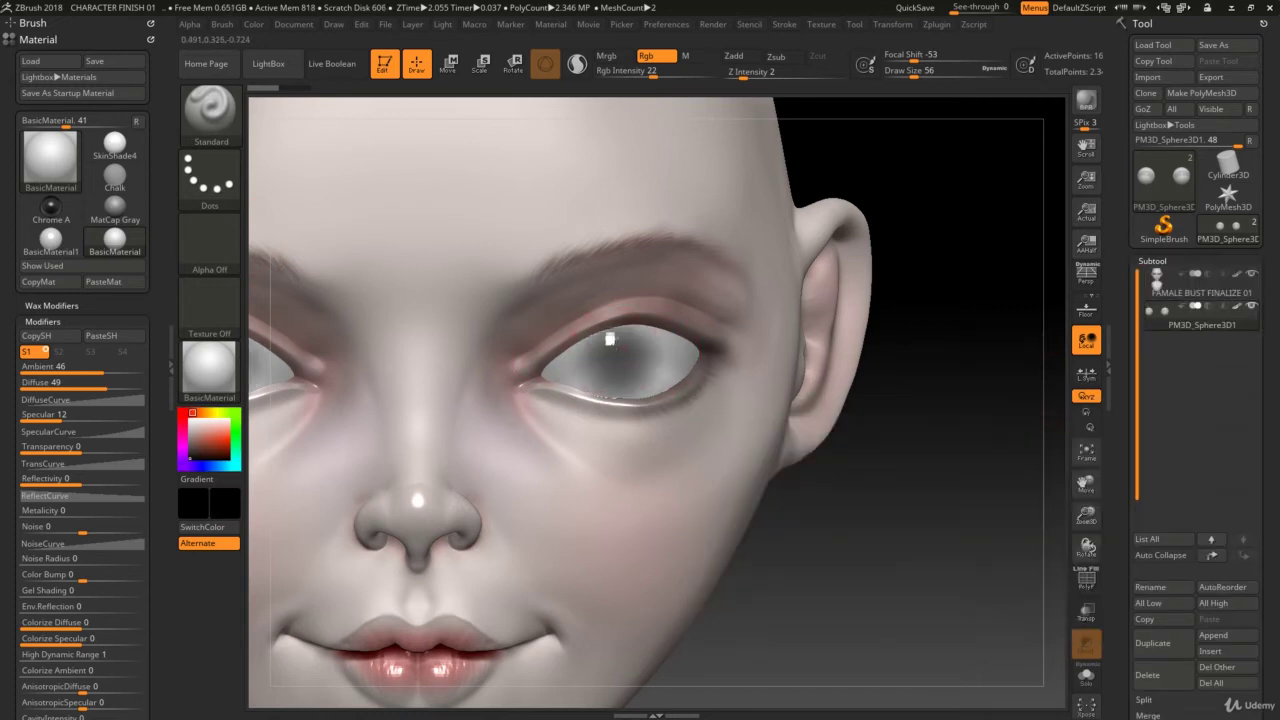
left_click(610, 340, "alt")
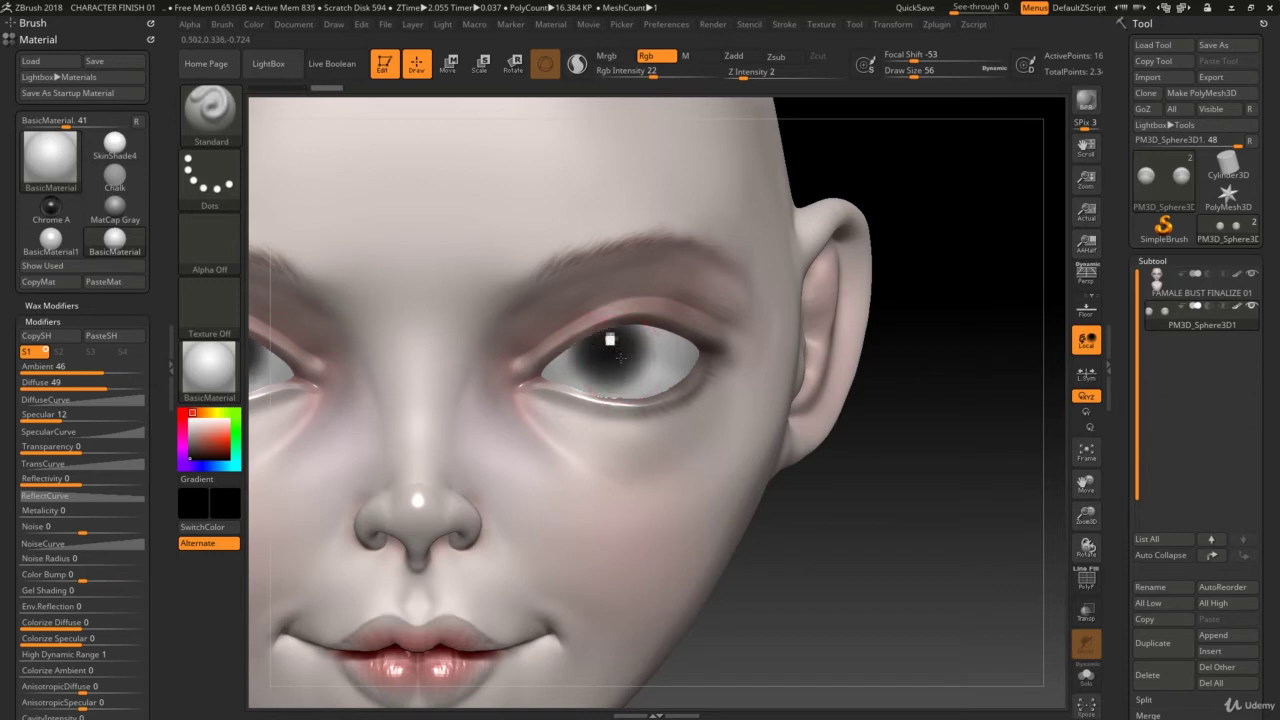
left_click_drag(622, 354, 610, 360)
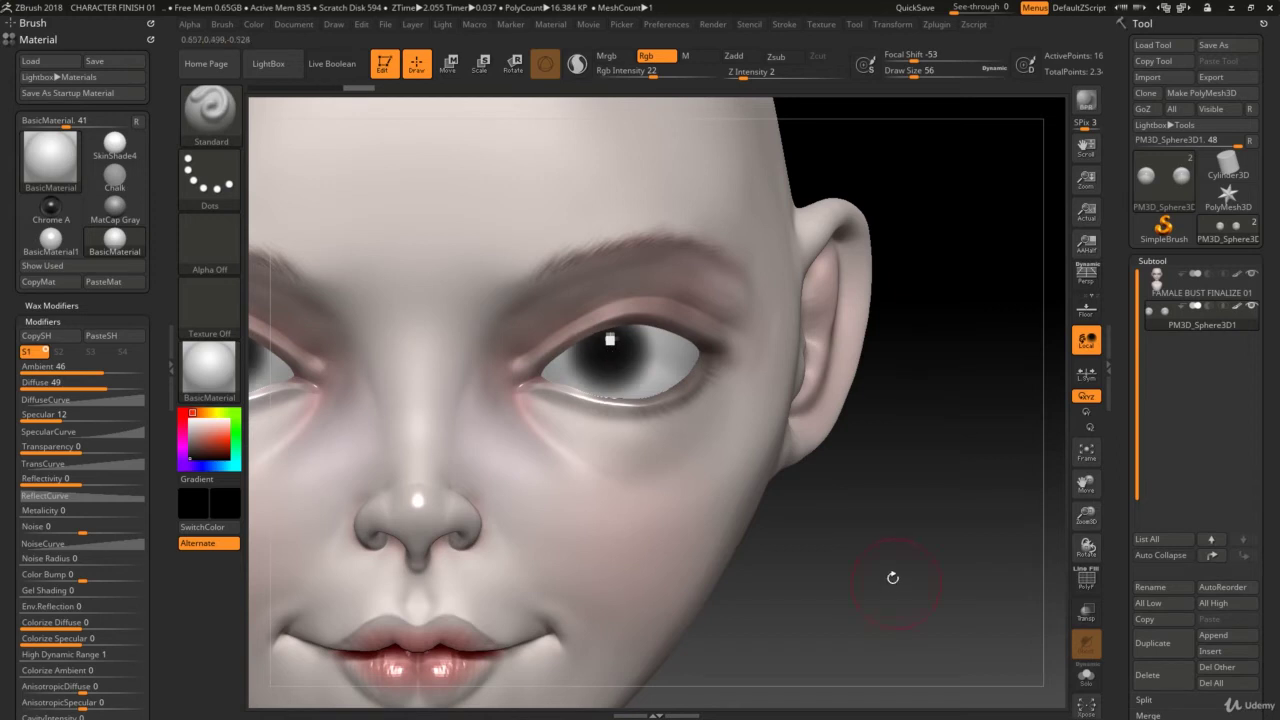
mouse_move(891, 577)
left_mouse_down("shift")
mouse_move(911, 568)
mouse_move(905, 600)
left_mouse_up("shift")
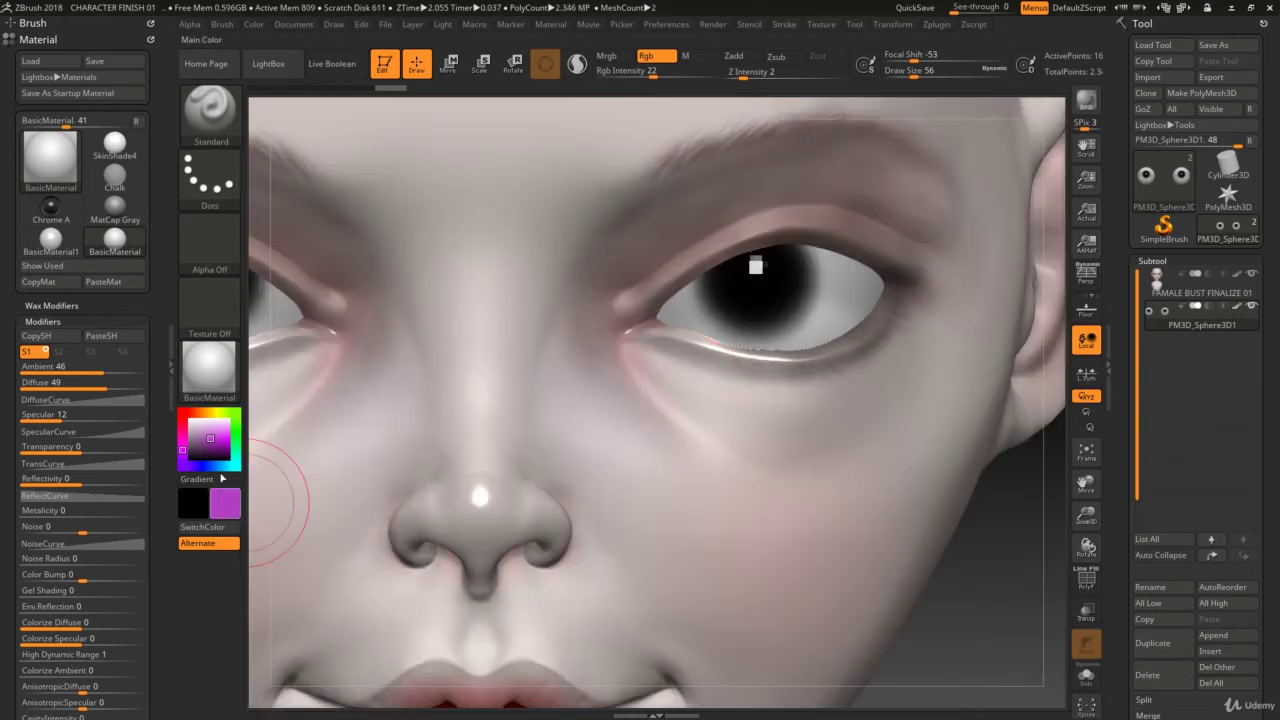
Step: Shrink the brush to about Draw Size 25 and pick a darker green for the iris
key("s")
mouse_move(769, 279)
left_mouse_down()
mouse_move(742, 268)
mouse_move(750, 280)
mouse_move(770, 260)
mouse_move(730, 300)
mouse_move(780, 270)
mouse_move(738, 290)
left_mouse_up()
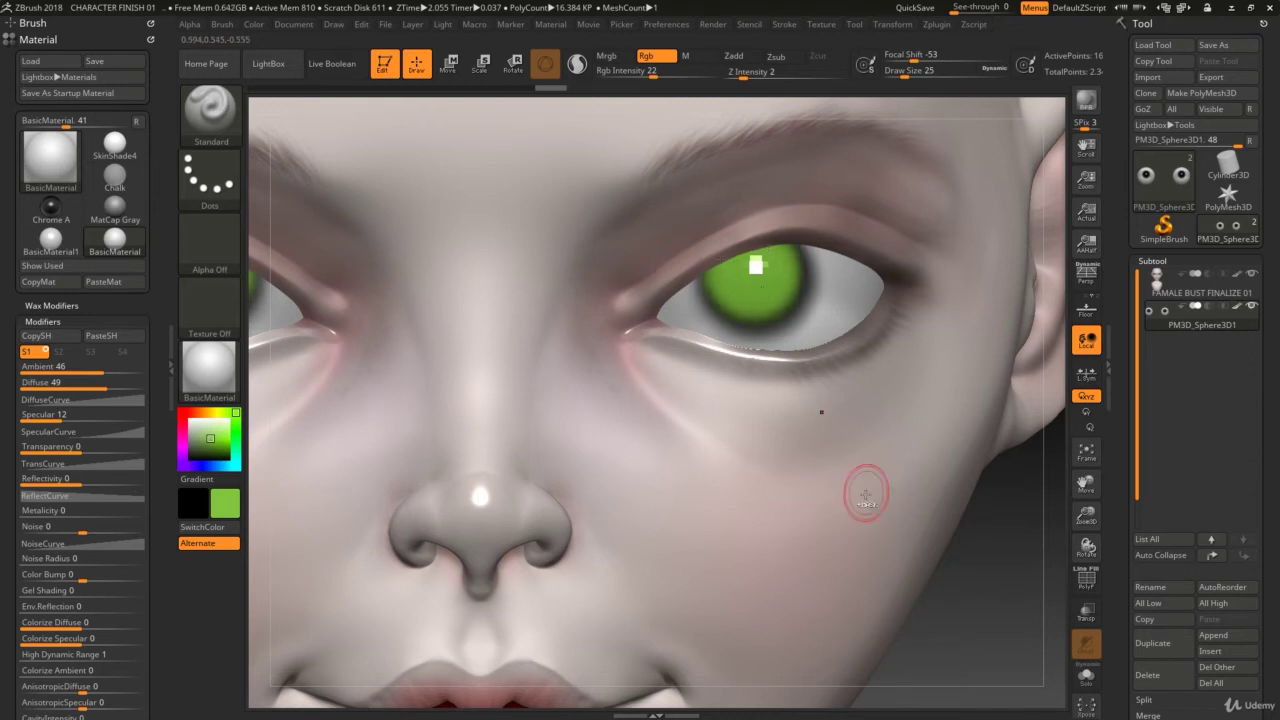
scroll(855, 480, "up", 2)
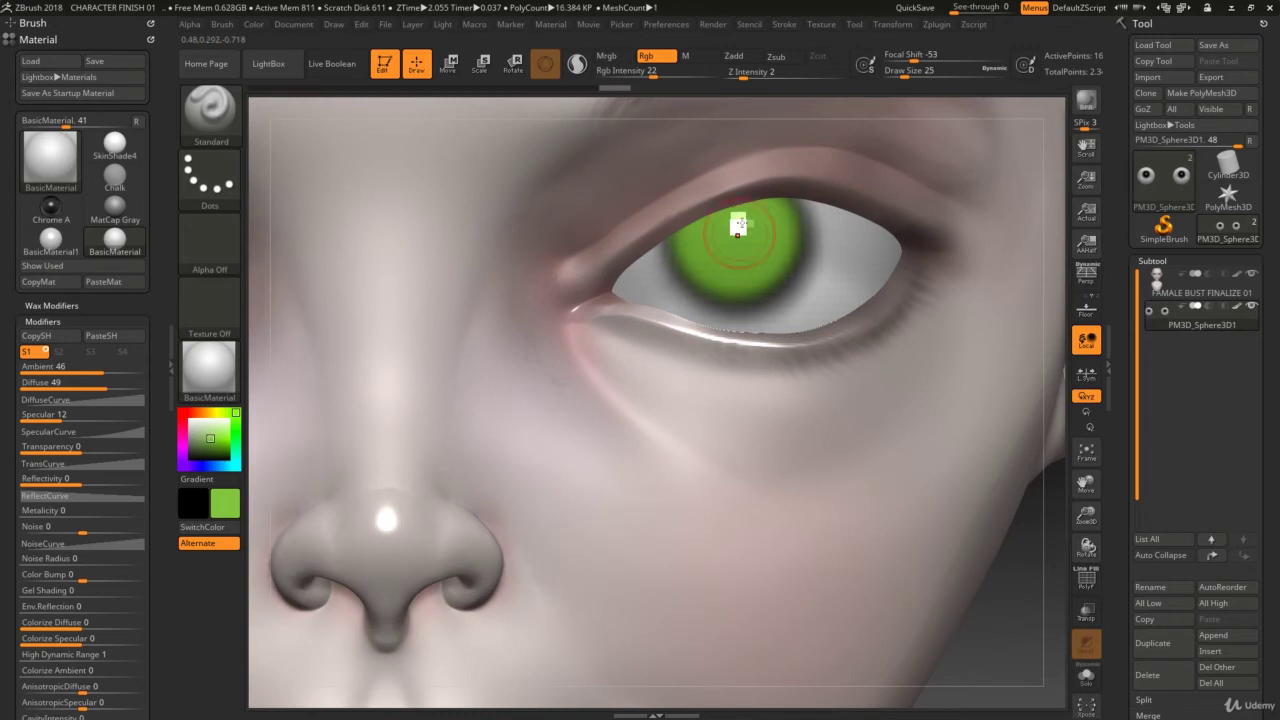
left_click(211, 450)
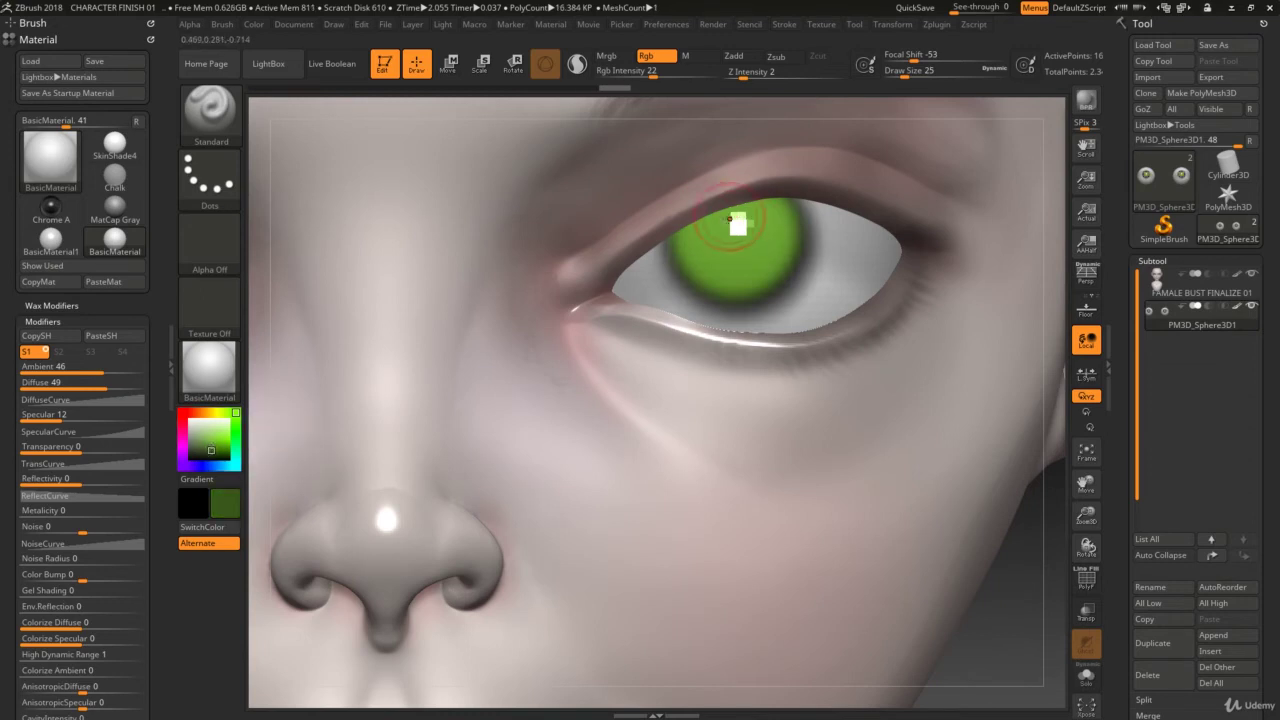
scroll(775, 205, "up", 1)
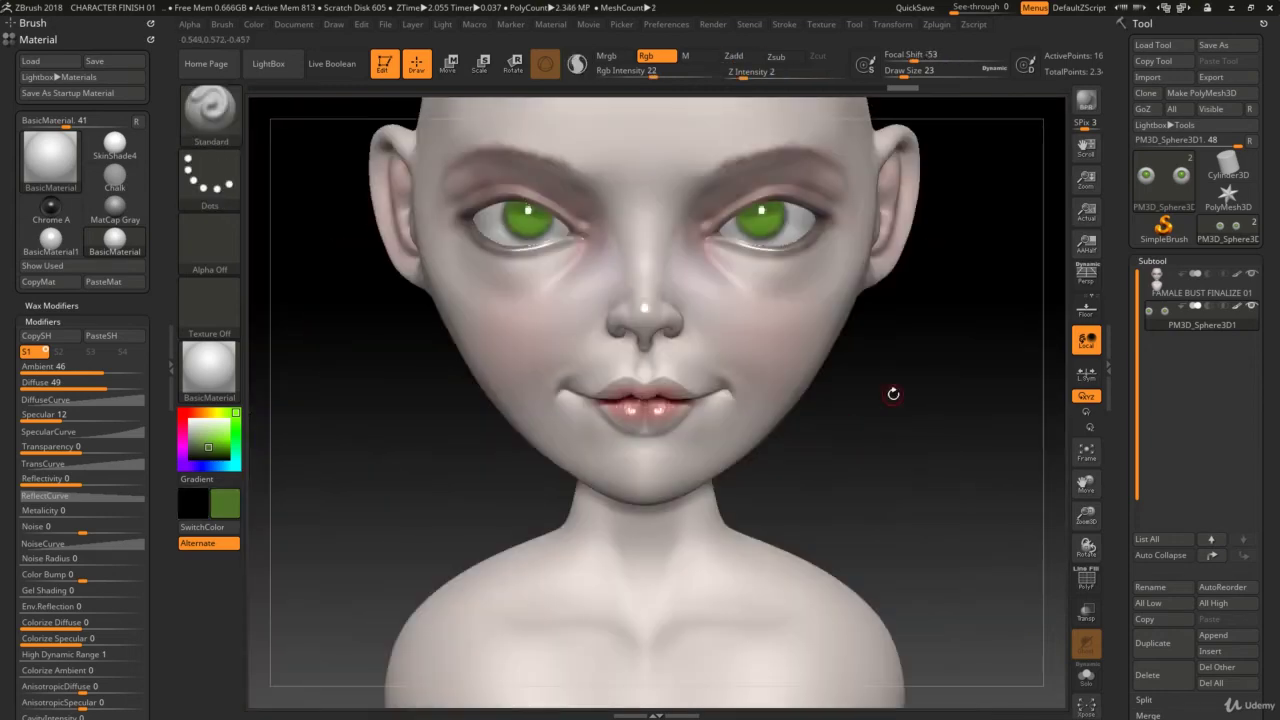
Step: Paint a near-black pupil in the green iris at Draw Size 12
left_click_drag(893, 394, 872, 519)
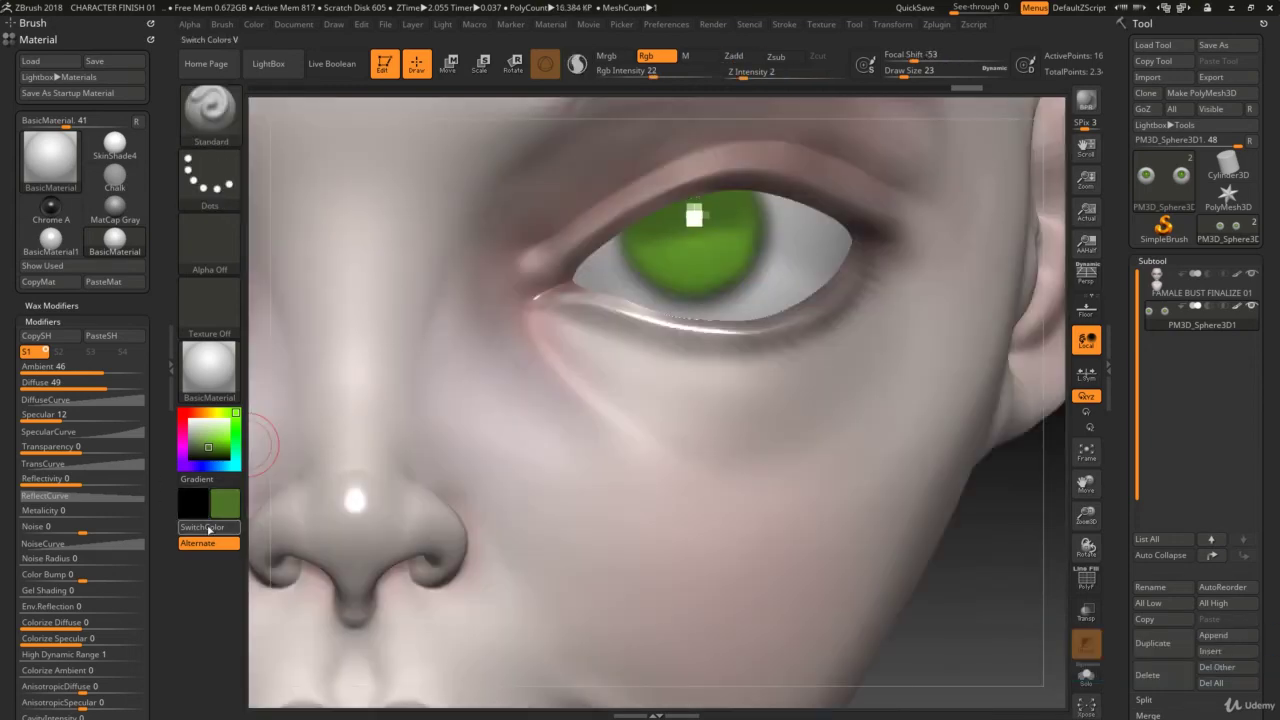
left_click(192, 455)
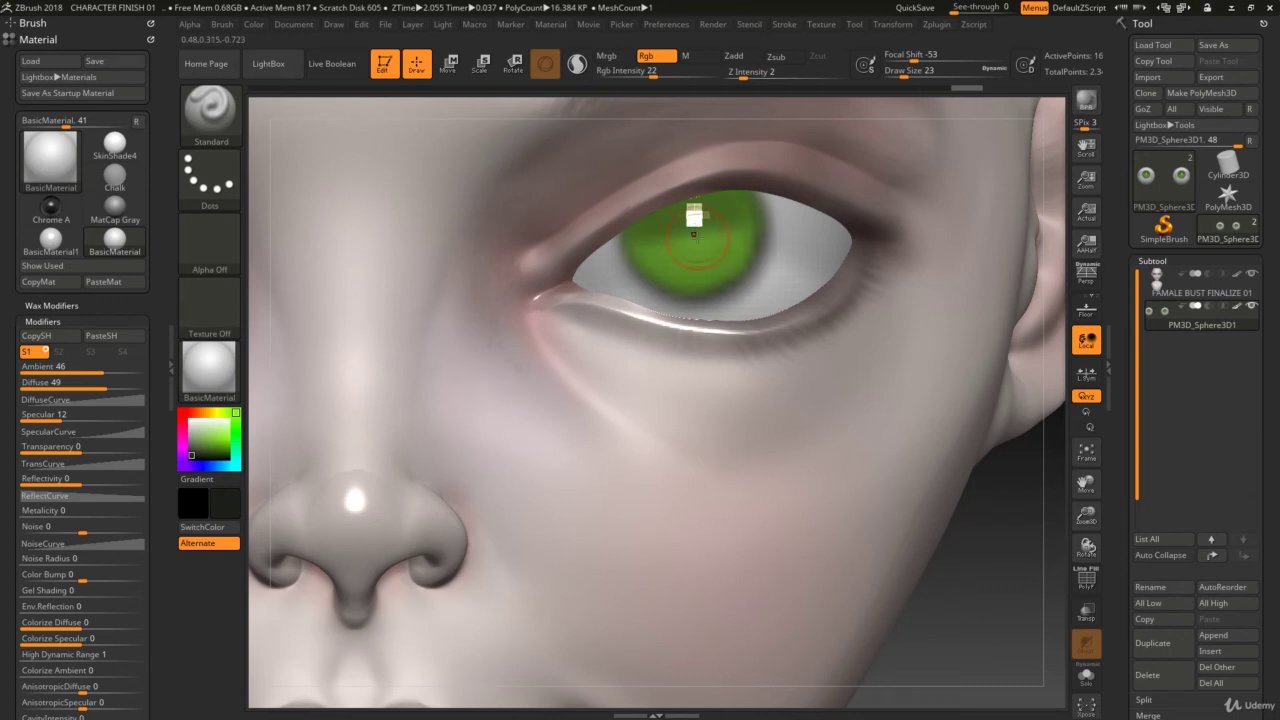
type("s12")
key("Return")
left_click_drag(693, 217, 690, 241)
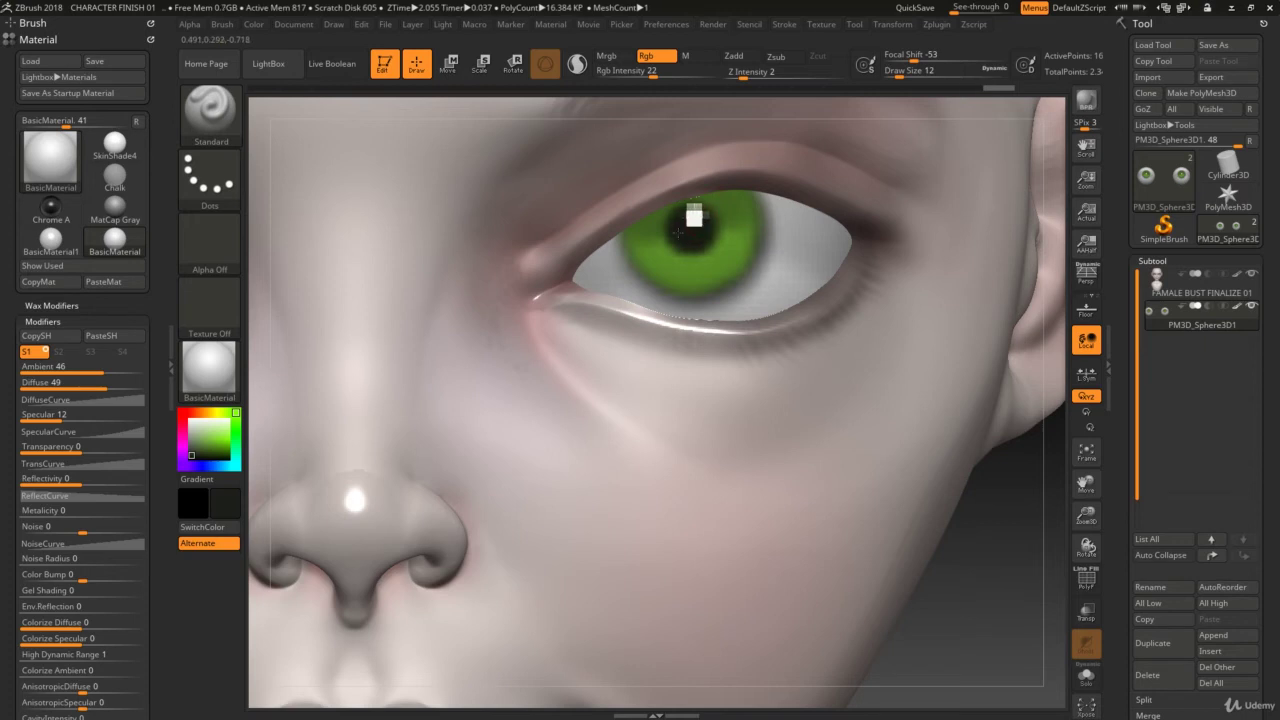
right_click_drag(677, 406, 650, 297, "alt")
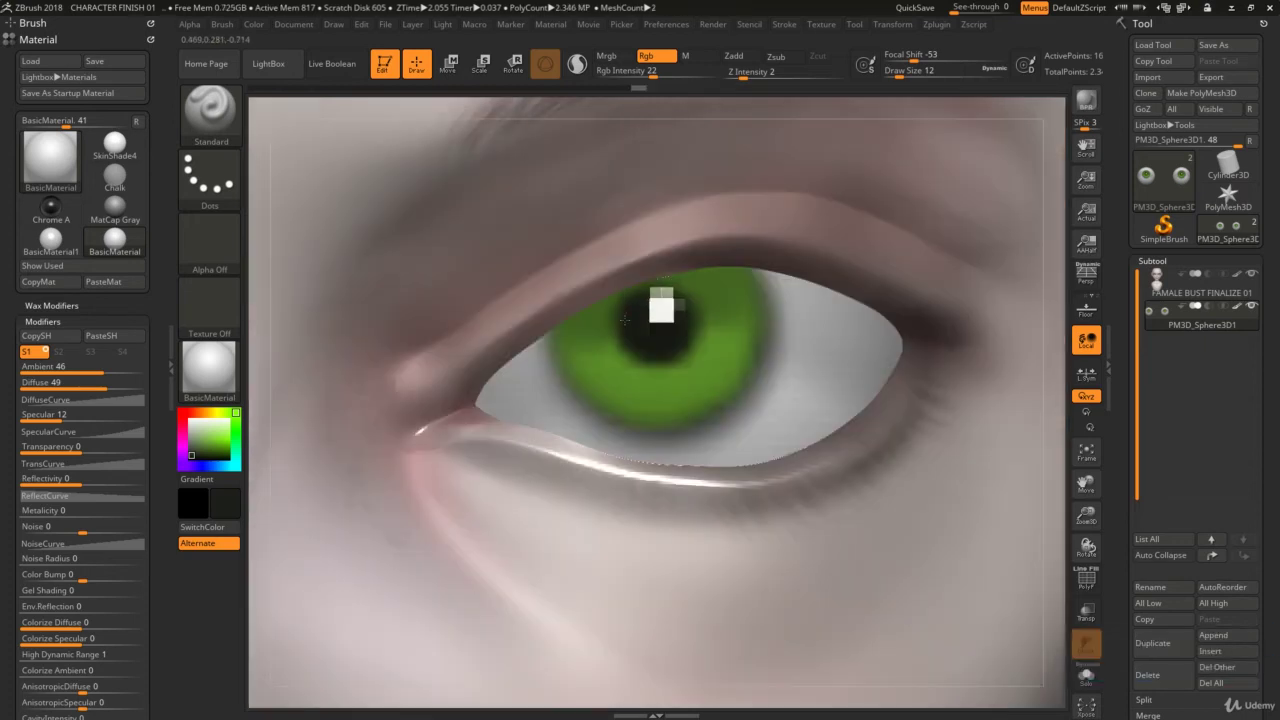
mouse_move(624, 319)
left_mouse_down()
mouse_move(645, 368)
mouse_move(690, 352)
mouse_move(689, 317)
left_mouse_up()
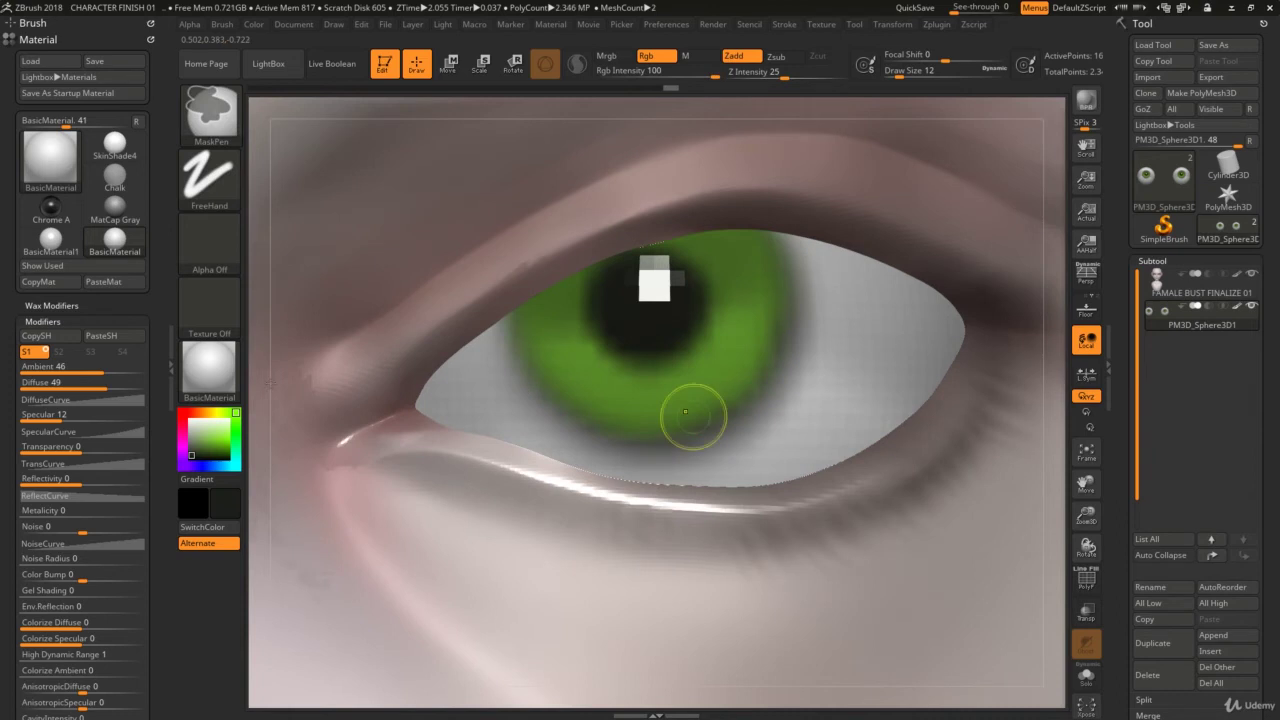
Step: Set a light grey secondary colour and reduce the brush to Draw Size 5
left_click(194, 425)
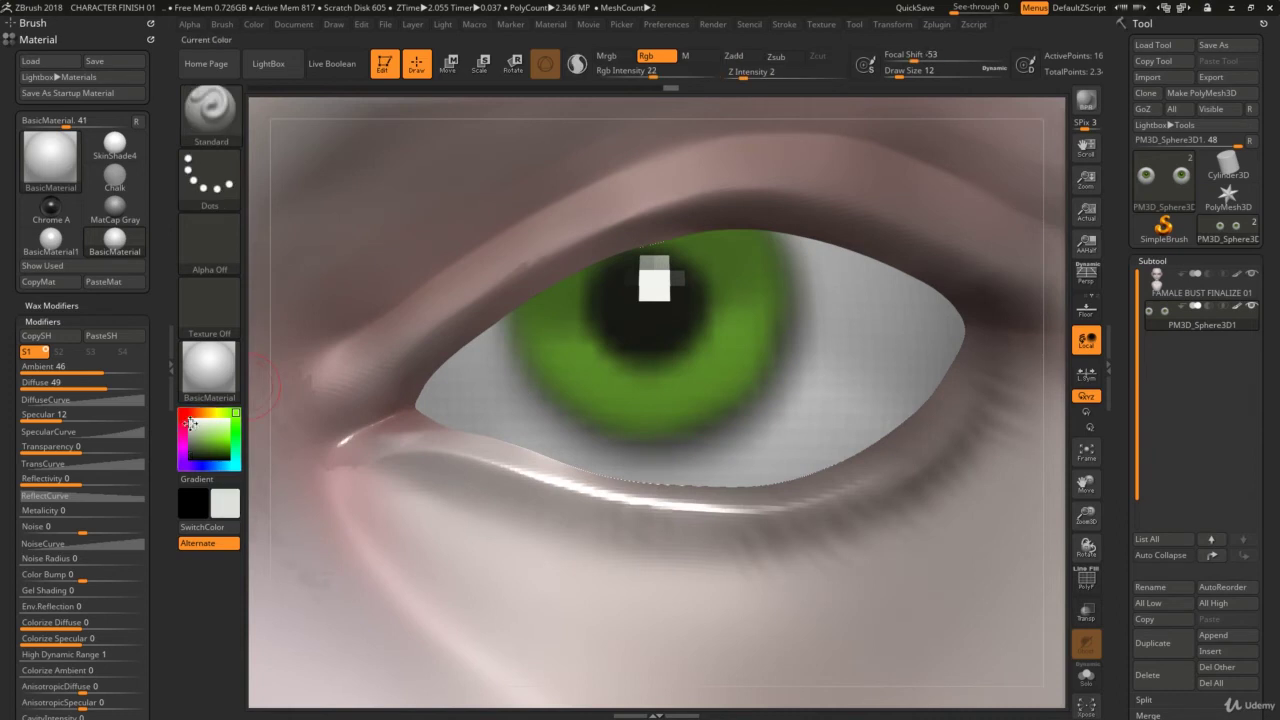
key("s")
left_click_drag(600, 330, 590, 350)
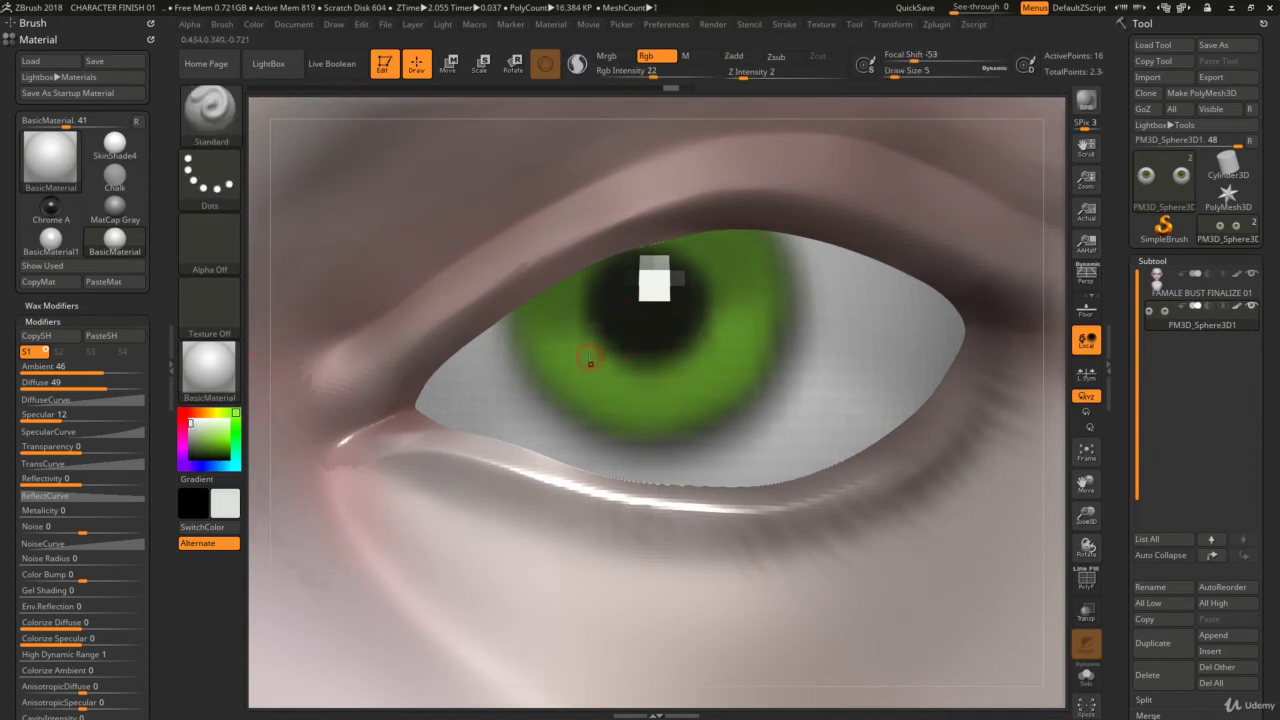
left_click(194, 427)
Step: Raise Rgb Intensity to 28 and subdivide the eye spheres with Ctrl+D
key("space")
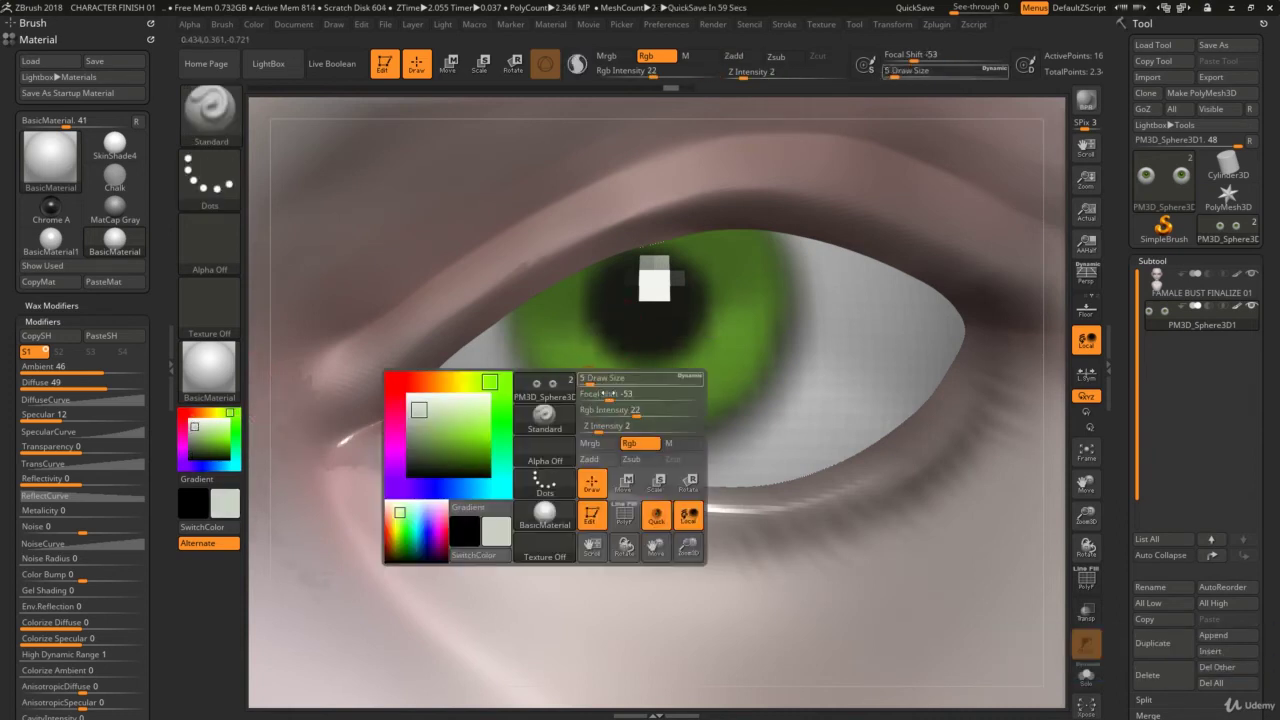
left_click_drag(630, 411, 650, 411)
scroll(584, 376, "up", 3)
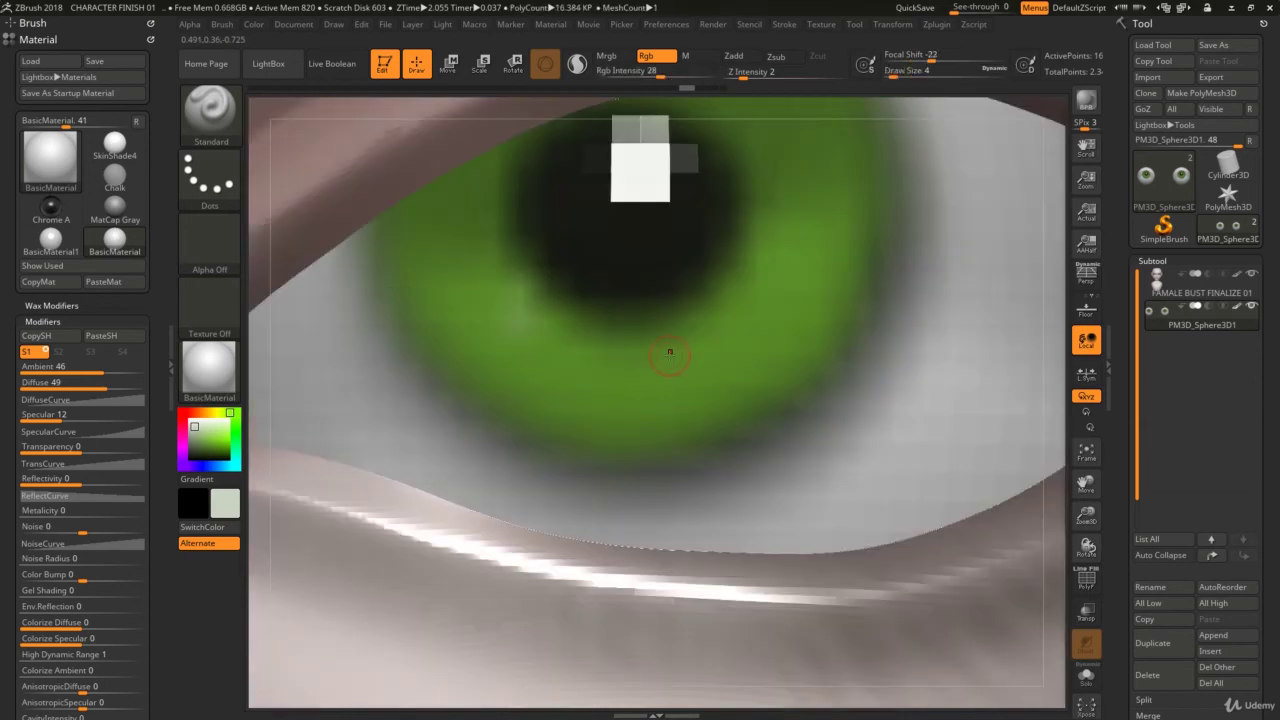
key("ctrl+d")
left_click_drag(534, 306, 495, 298)
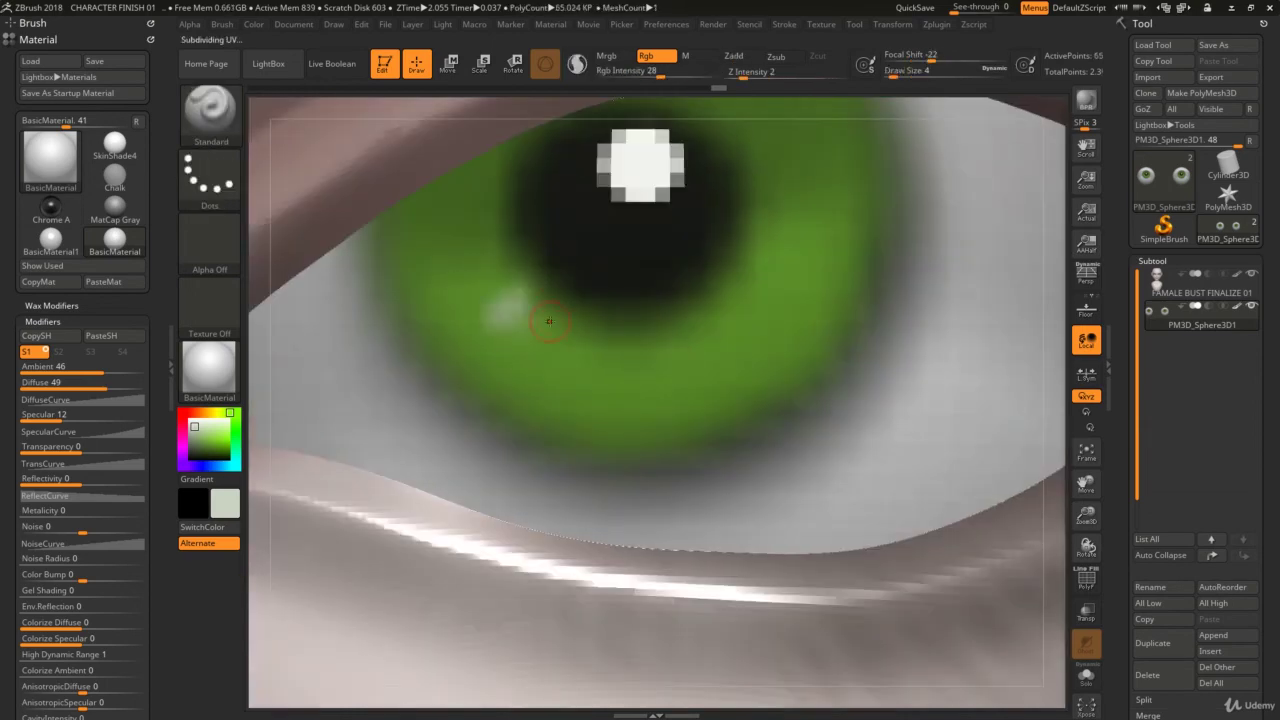
key("ctrl+z")
Step: Soften the focal shift, set Draw Size 2 and test fine iris streaks, then undo them
key("space")
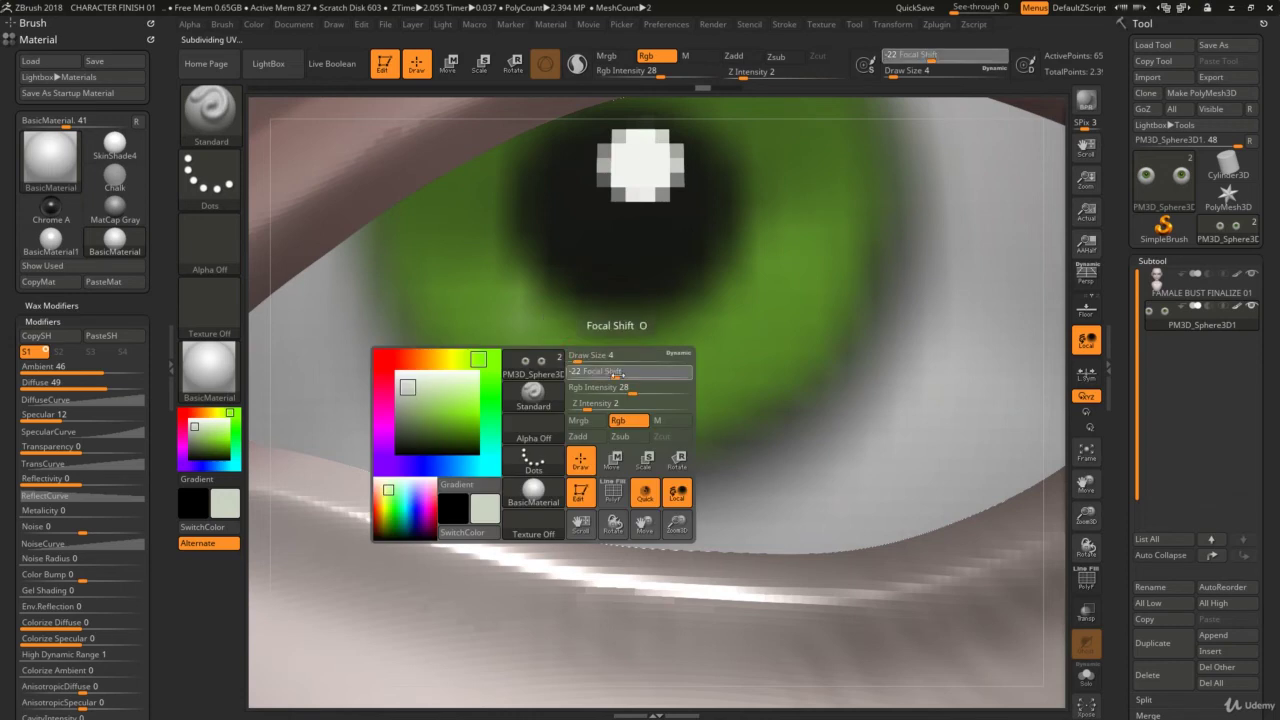
mouse_move(640, 358)
left_mouse_down()
mouse_move(605, 358)
mouse_move(620, 358)
left_mouse_up()
left_click_drag(525, 302, 485, 340)
left_click_drag(563, 332, 535, 378)
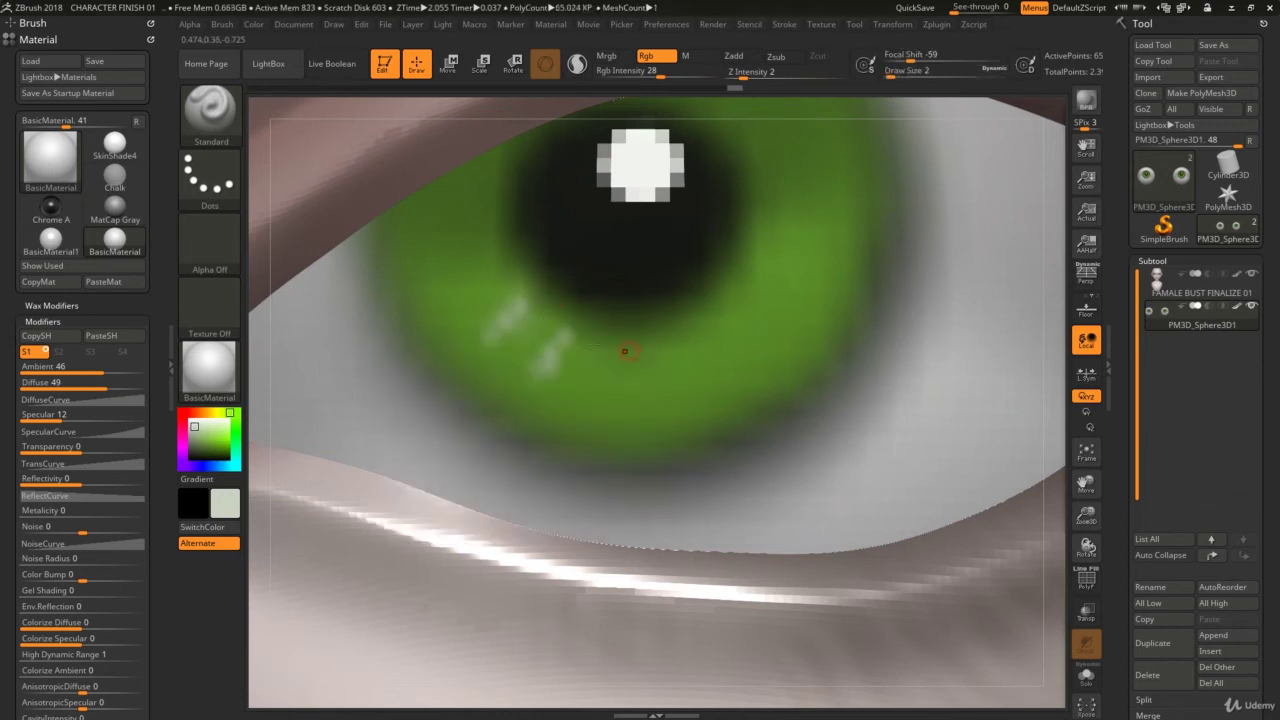
left_click_drag(626, 345, 610, 386)
key("ctrl+z")
key("ctrl+z")
Step: Paint faint pale streaks across the iris at Rgb Intensity 6, then resample the iris green
key("space")
left_click_drag(508, 302, 610, 382)
left_click_drag(666, 338, 670, 360)
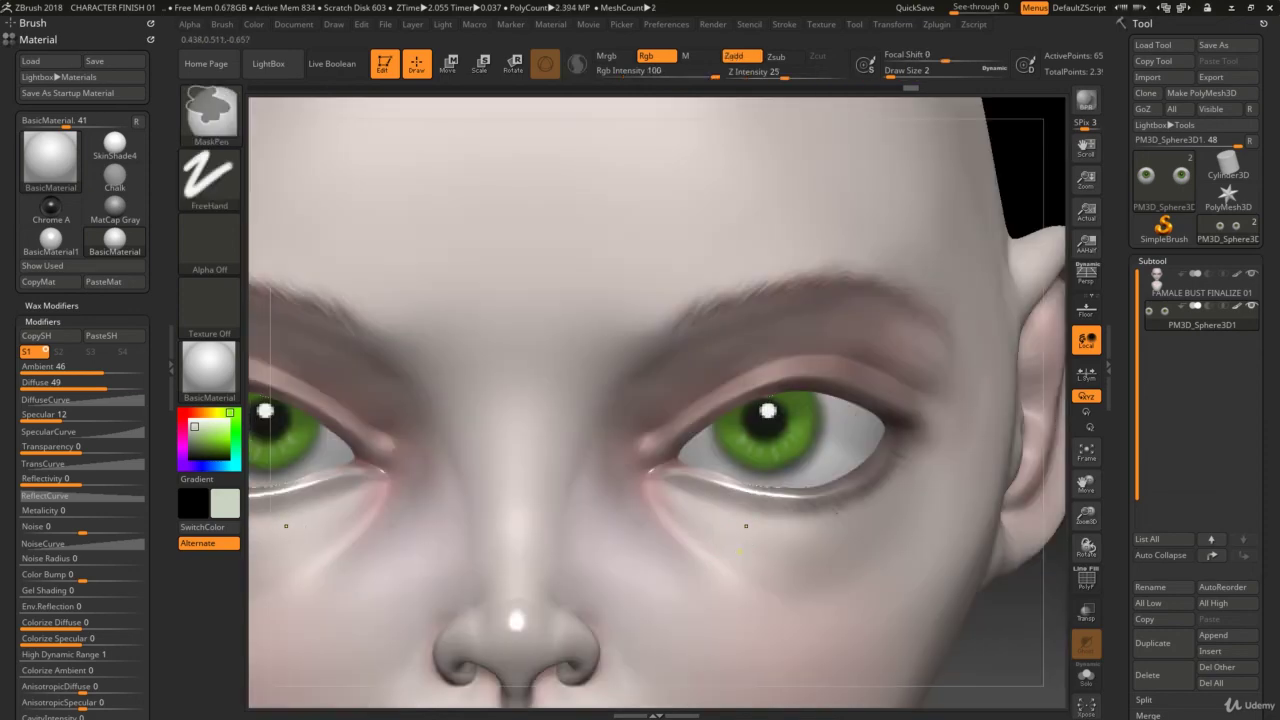
key("bracketright")
key("bracketright")
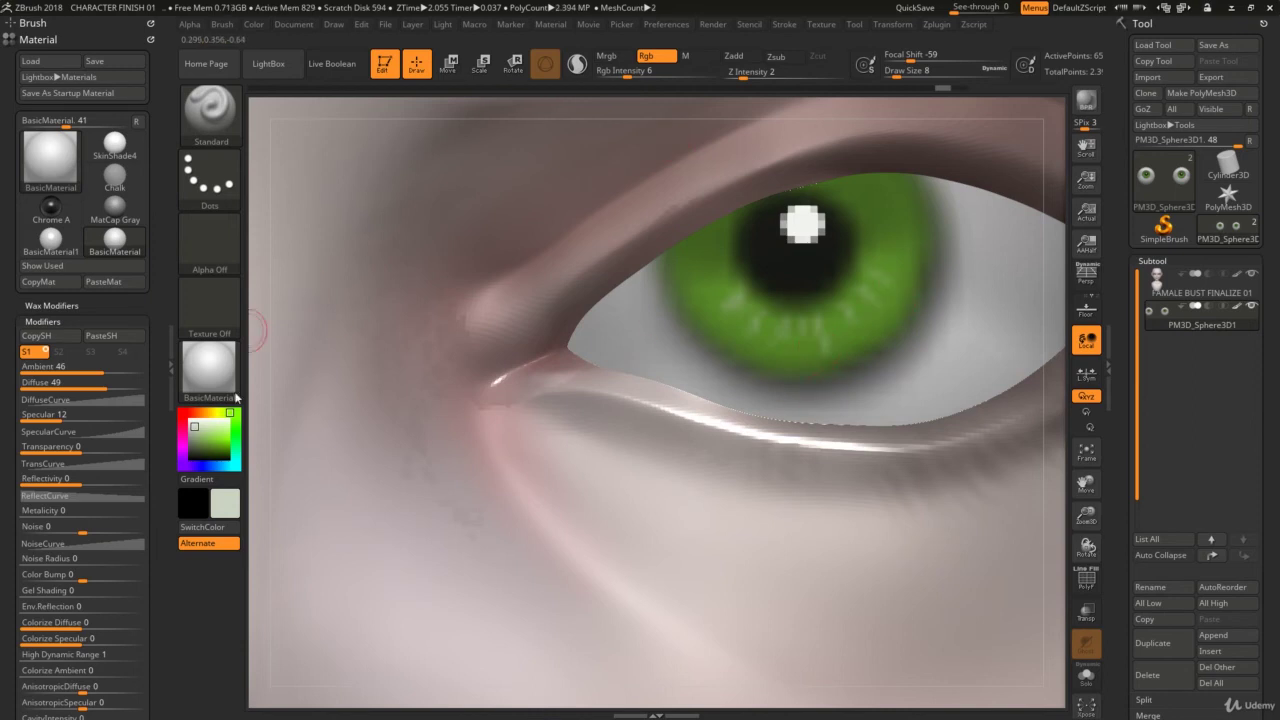
key("c")
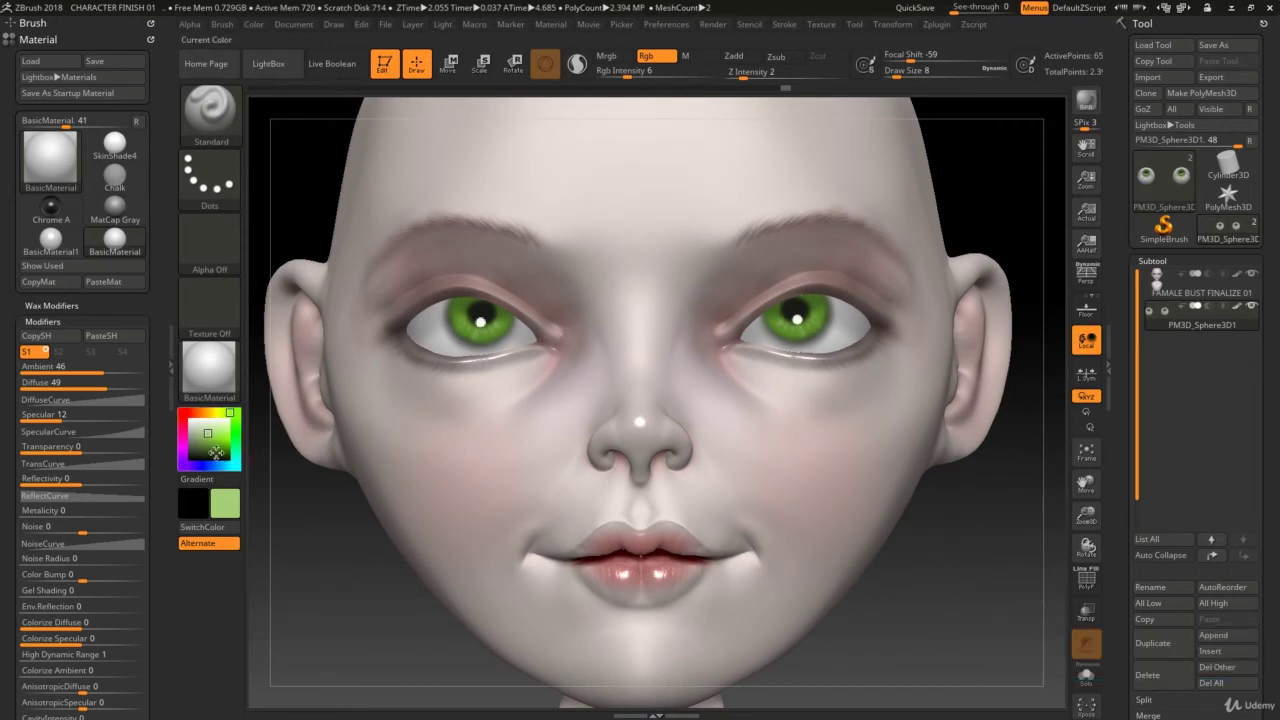
Step: Pick black, enlarge the brush to size 44, and turn the head to inspect it
left_click(192, 456)
key("s")
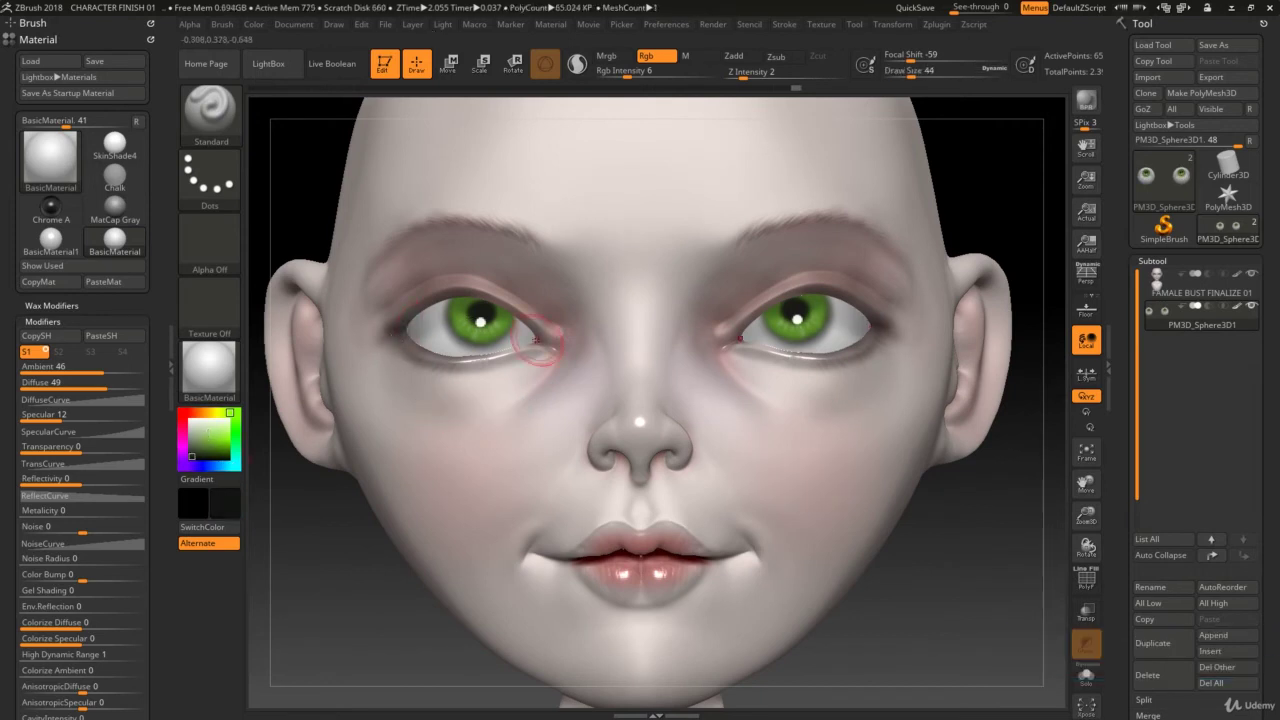
key("ctrl")
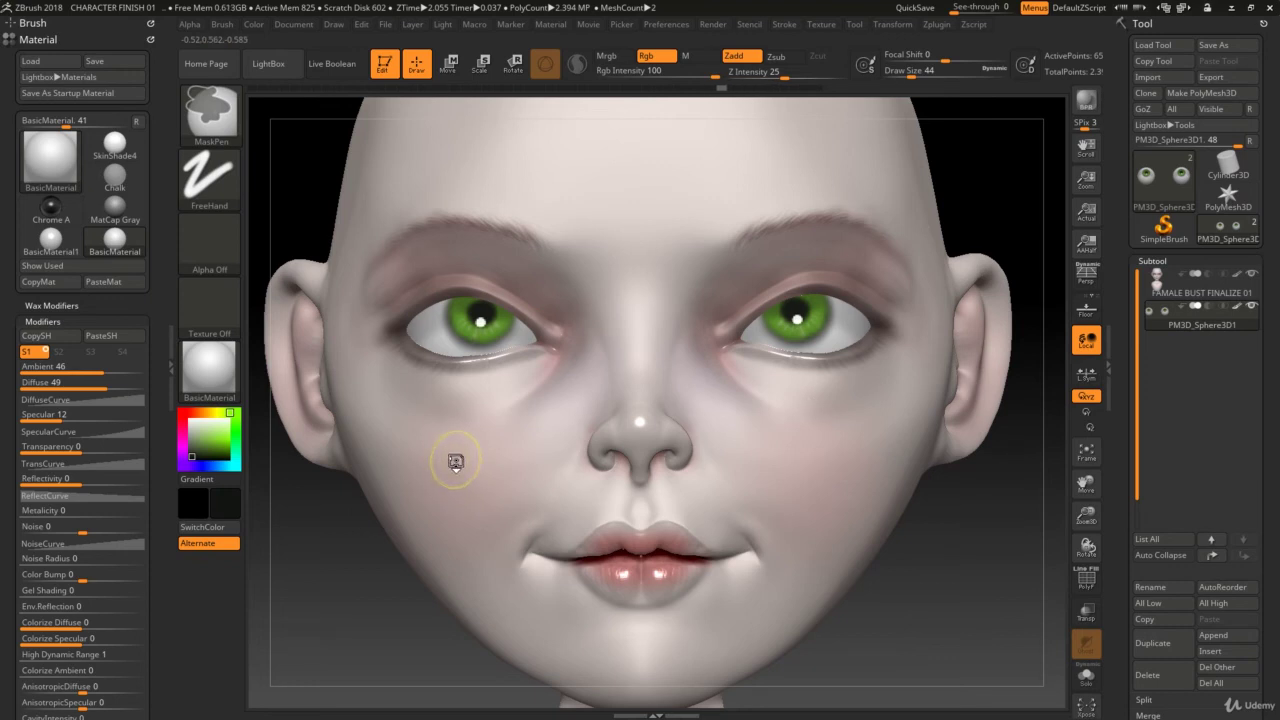
key("ctrl")
right_click_drag(784, 325, 761, 404)
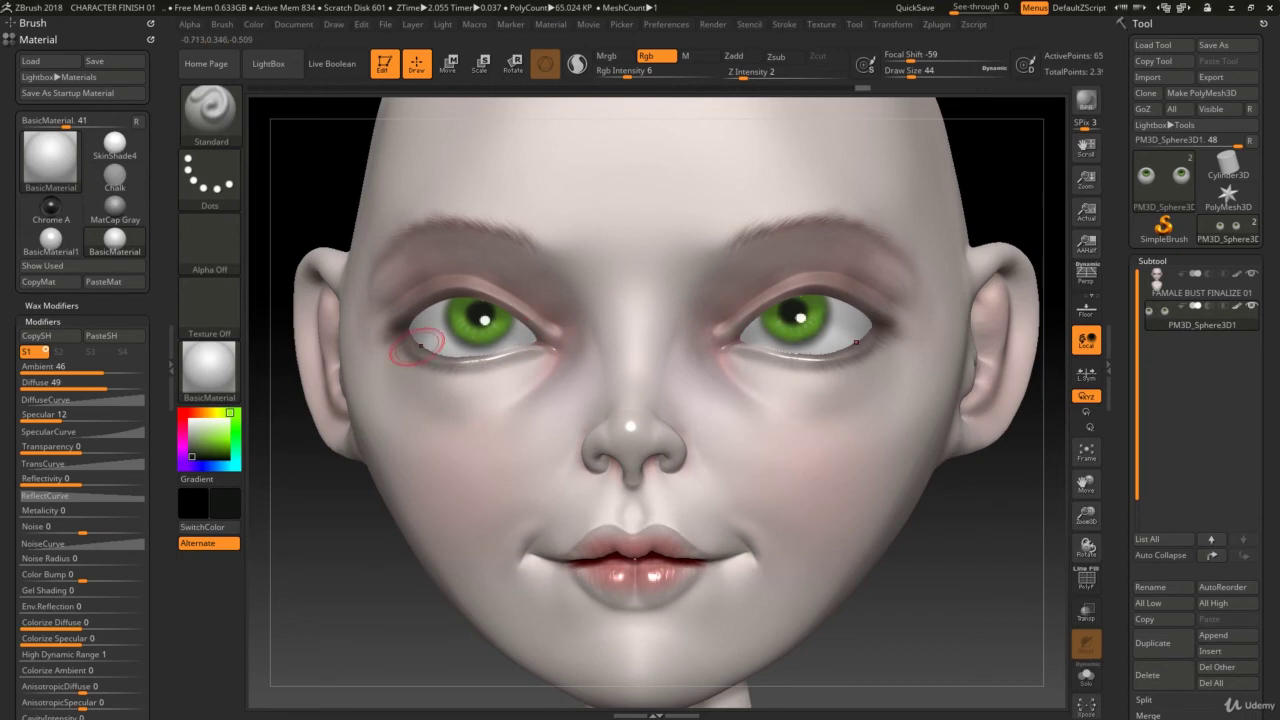
right_click_drag(415, 347, 410, 330)
right_click_drag(509, 486, 470, 498)
key("ctrl")
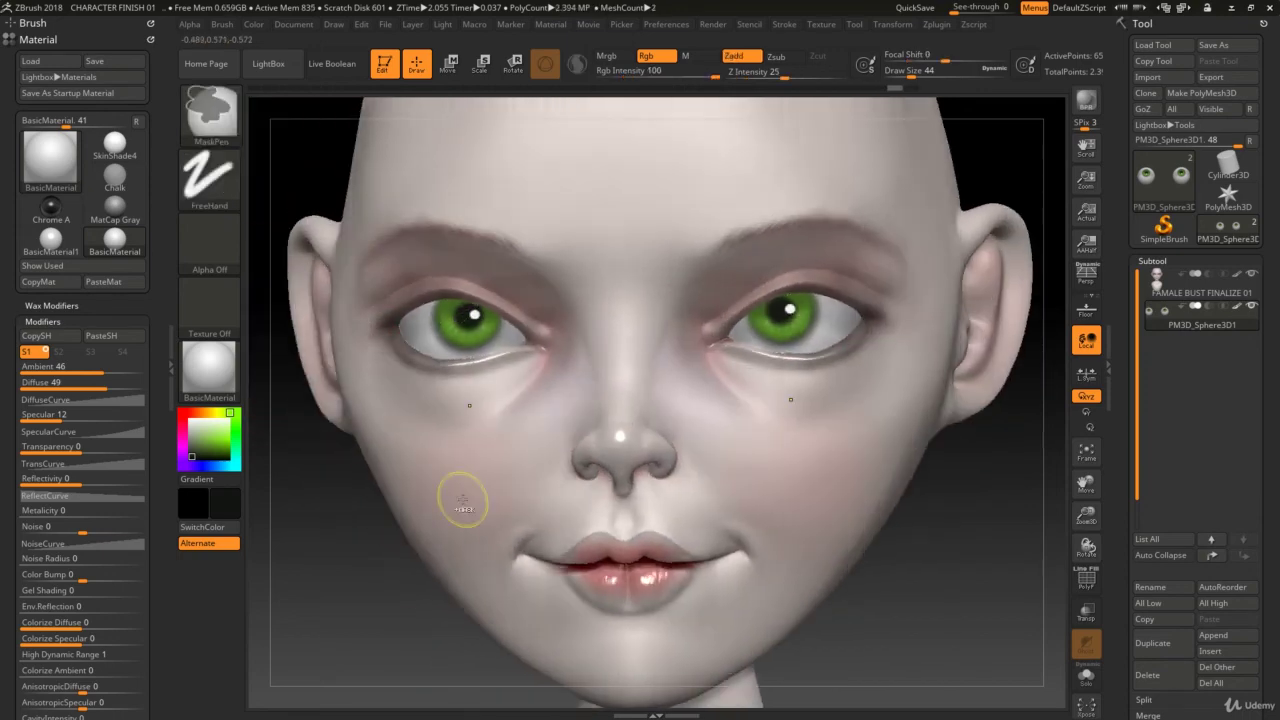
Step: Zoom in on the face and set Draw Size 35 with Rgb Intensity 7
mouse_move(449, 423)
right_mouse_down("alt")
mouse_move(470, 450)
mouse_move(423, 400)
right_mouse_up("alt")
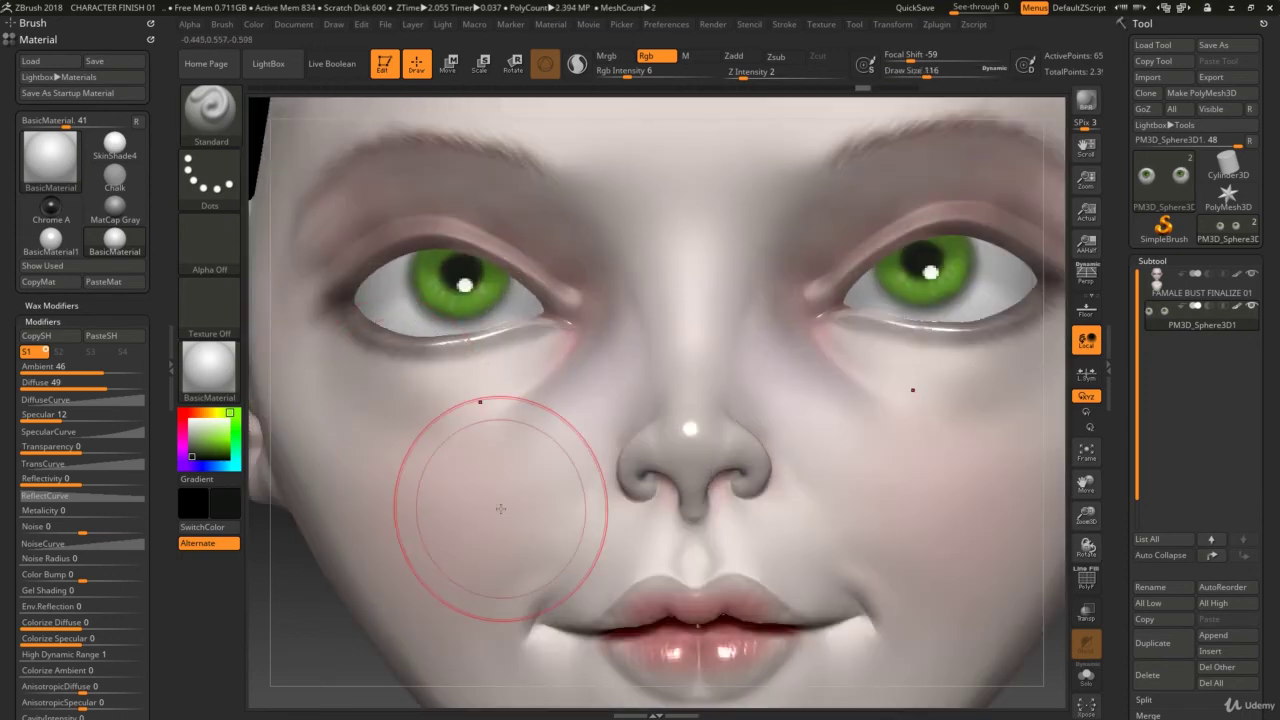
key("s")
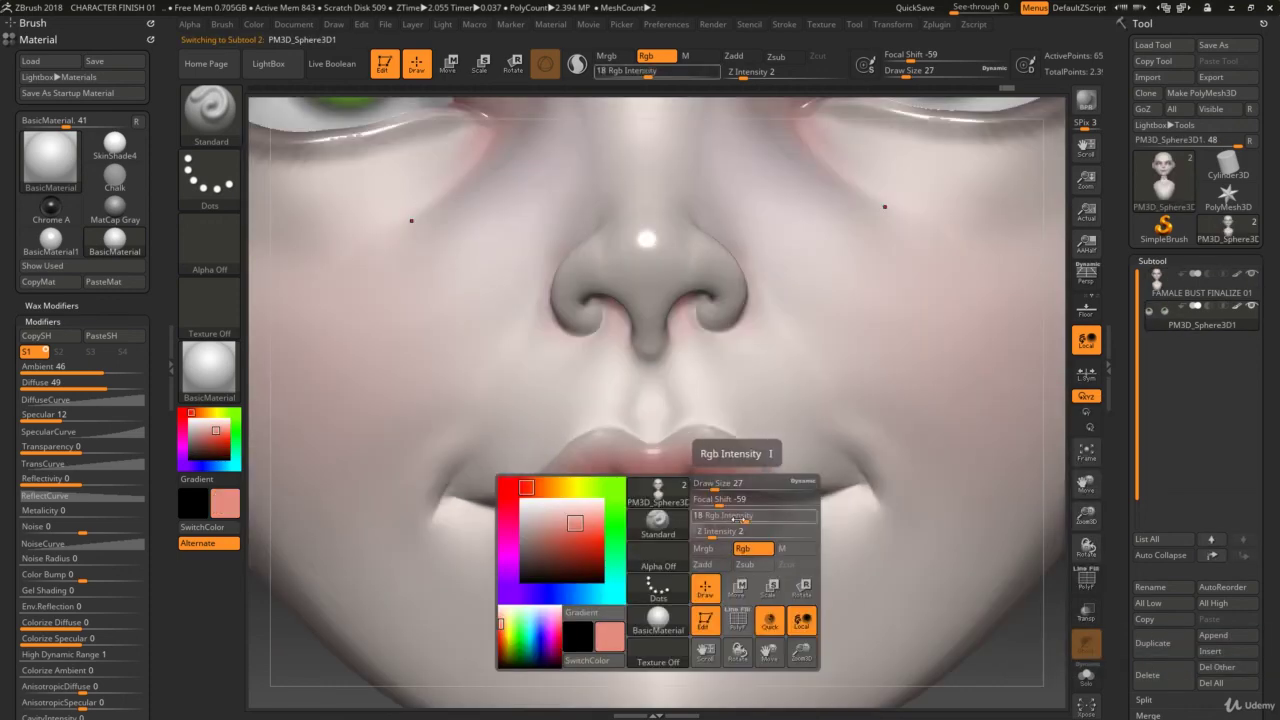
left_click_drag(760, 452, 700, 452)
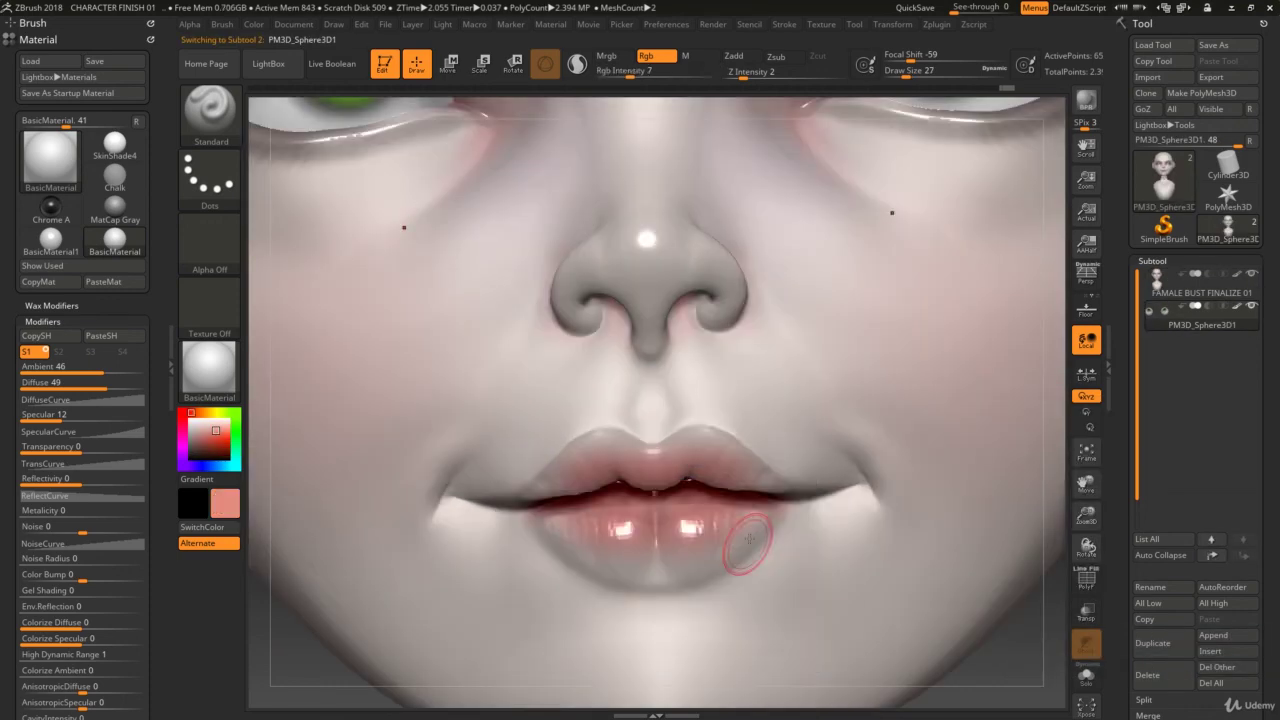
Step: Select the FAMALE BUST FINALIZE 01 subtool, set Draw Size 12, and choose pale pink
left_click(1239, 287)
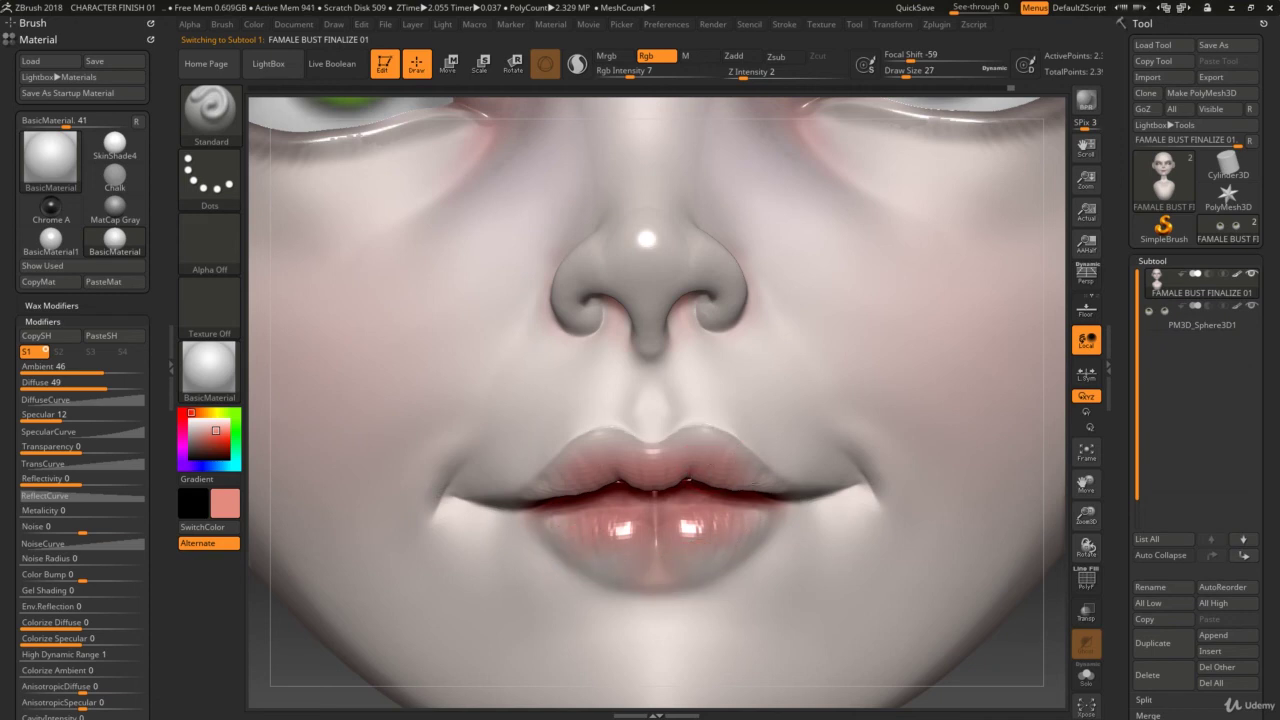
key("s")
left_click_drag(760, 476, 738, 476)
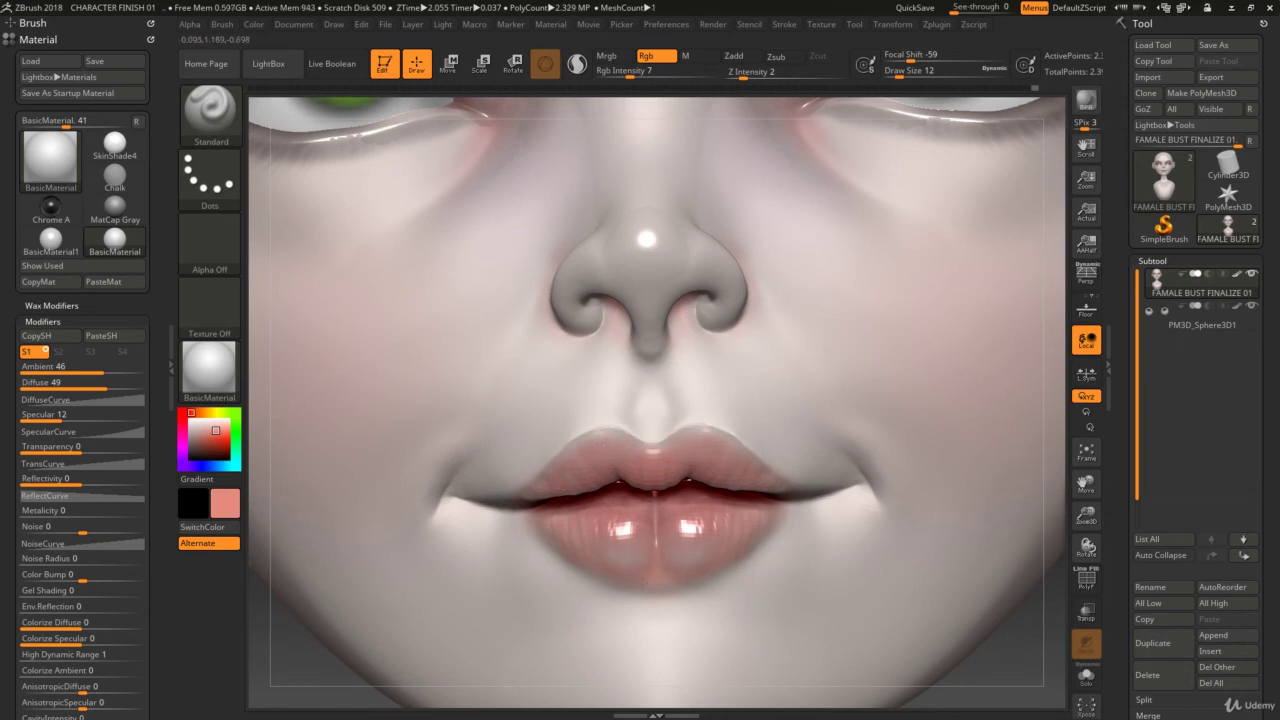
left_click_drag(208, 428, 630, 528)
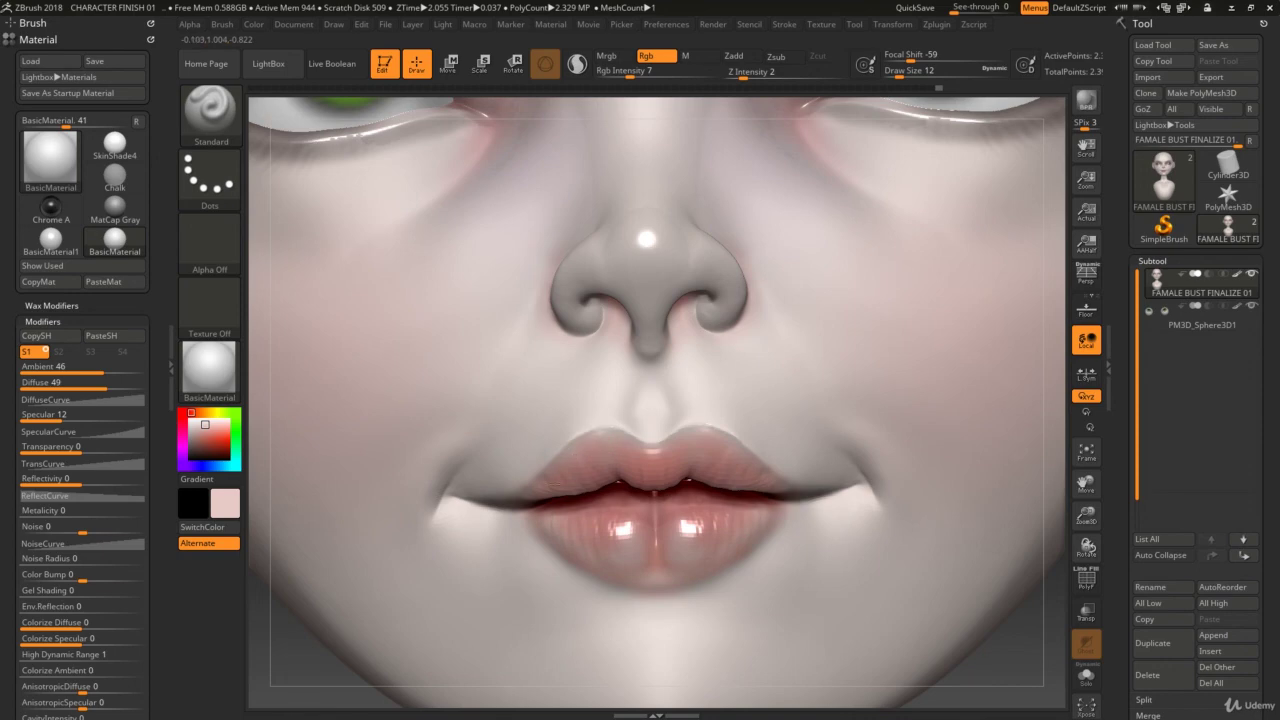
Step: Zoom out to the whole face and pick a dark reddish-brown colour
mouse_move(665, 455)
right_mouse_down("ctrl")
mouse_move(882, 477)
mouse_move(867, 485)
mouse_move(900, 505)
right_mouse_up("ctrl")
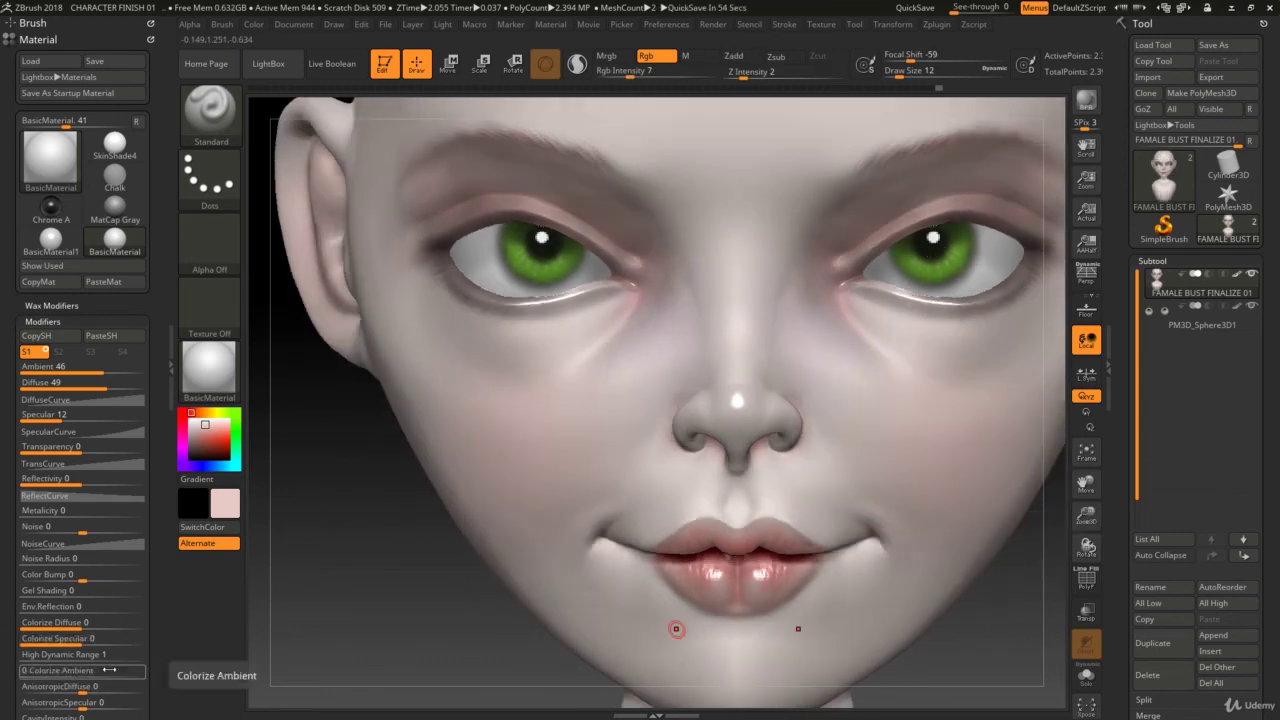
left_click_drag(205, 428, 203, 445)
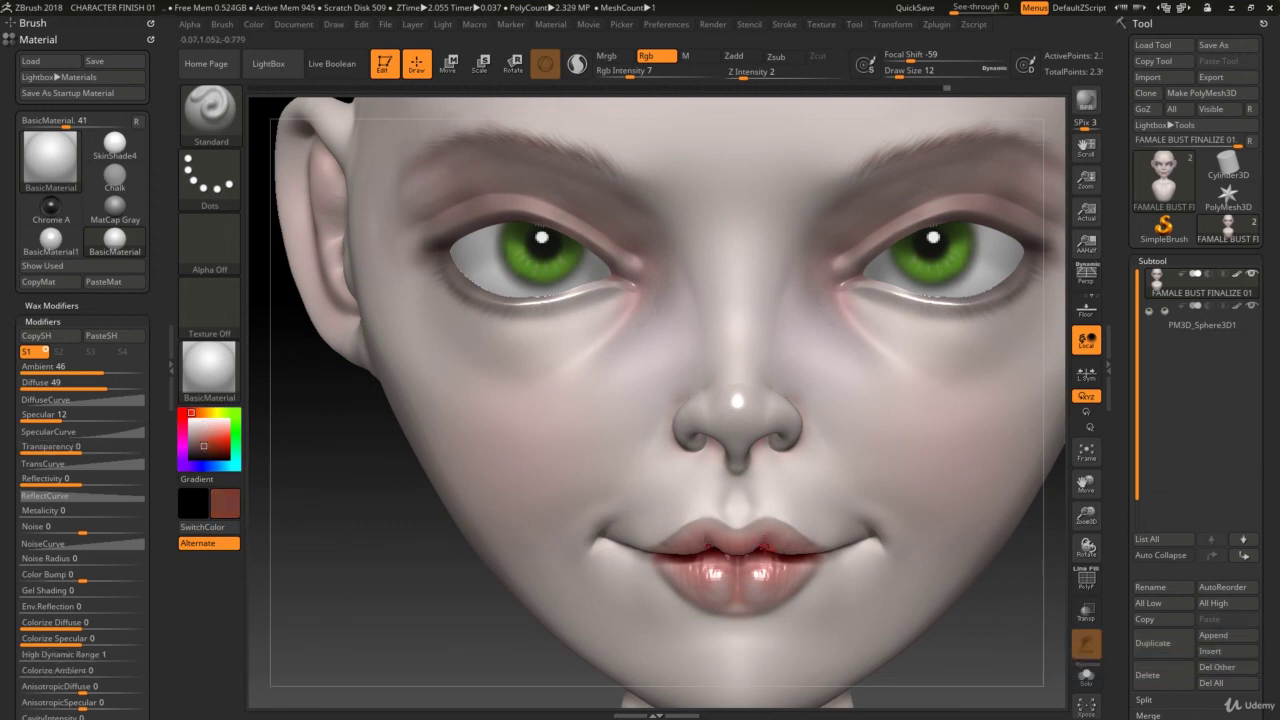
left_click(209, 443)
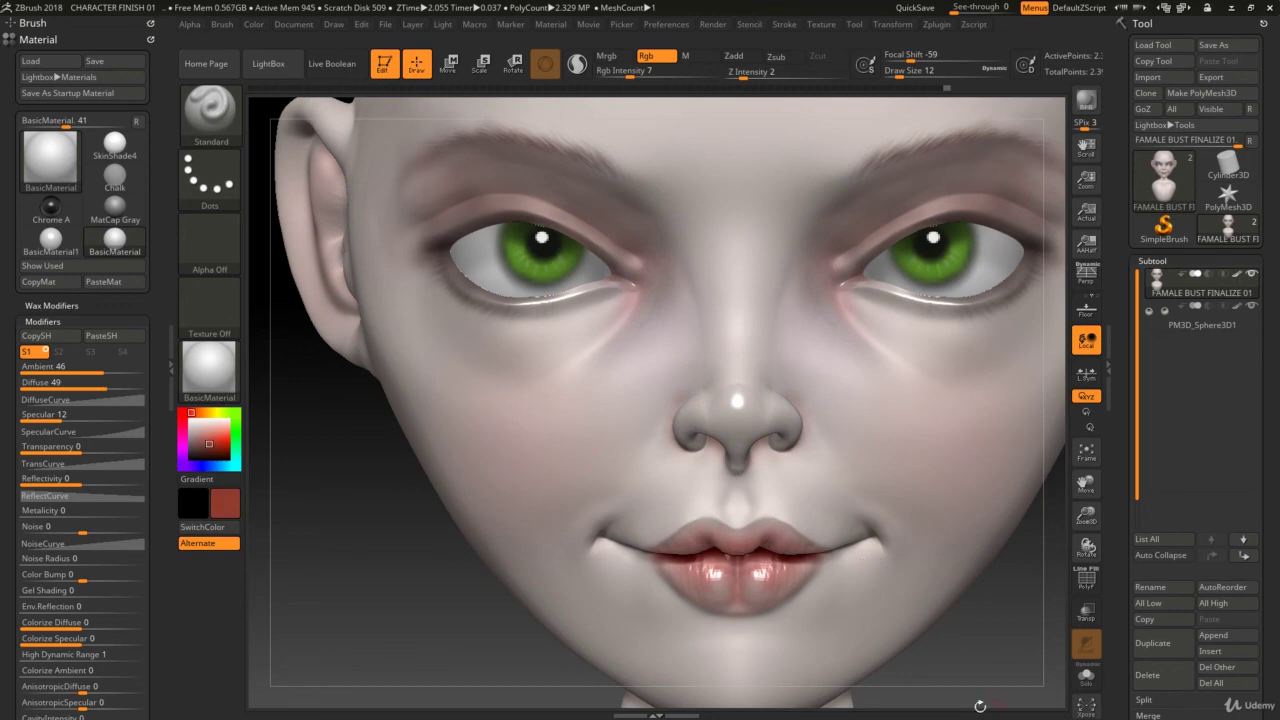